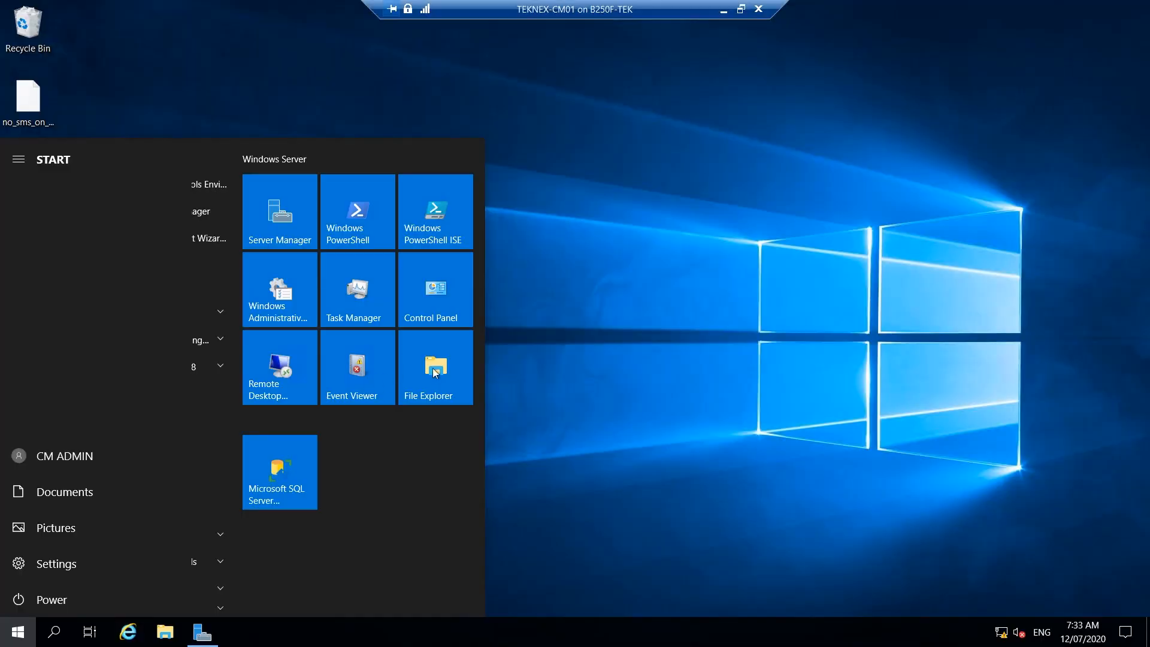
Open the ConfigMgr folder on the CM_Software (K:) drive in File Explorer.
{"action": "left_click", "coordinate": [586, 317]}
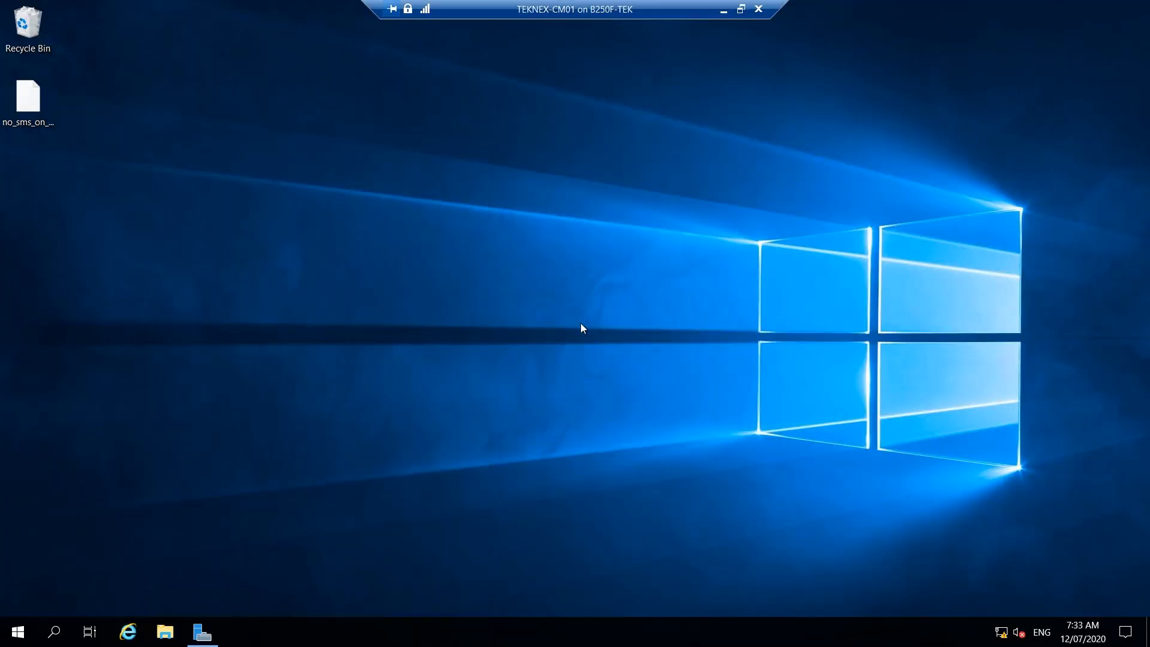
{"action": "left_click", "coordinate": [171, 640]}
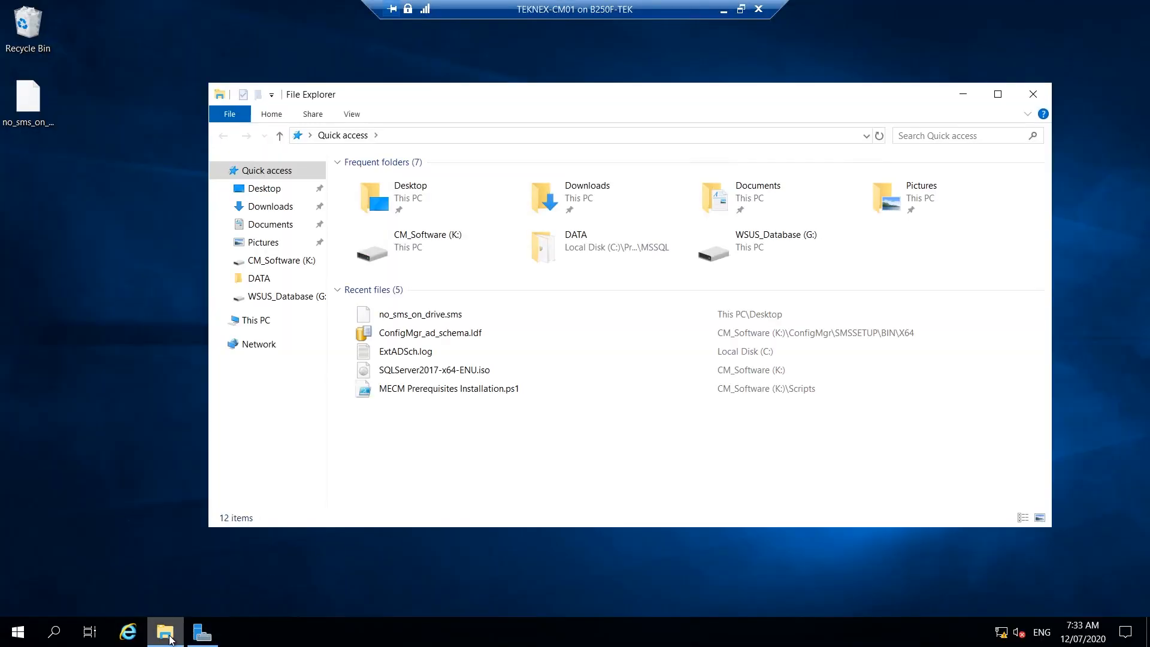
{"action": "left_click", "coordinate": [277, 319]}
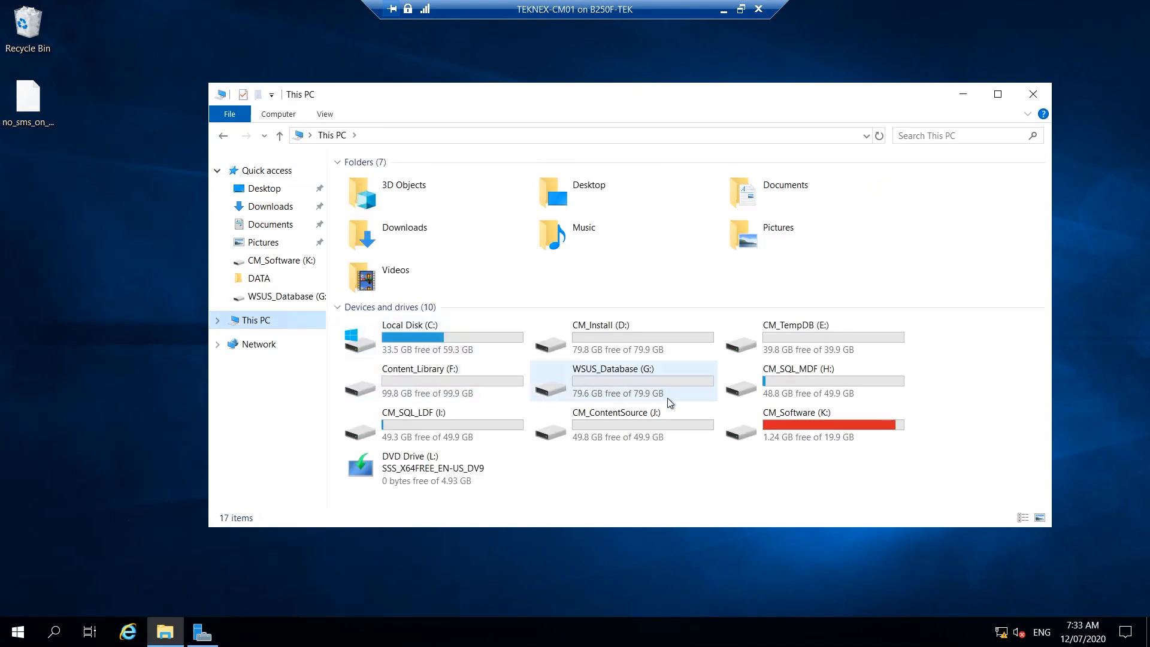
{"action": "left_click", "coordinate": [810, 433]}
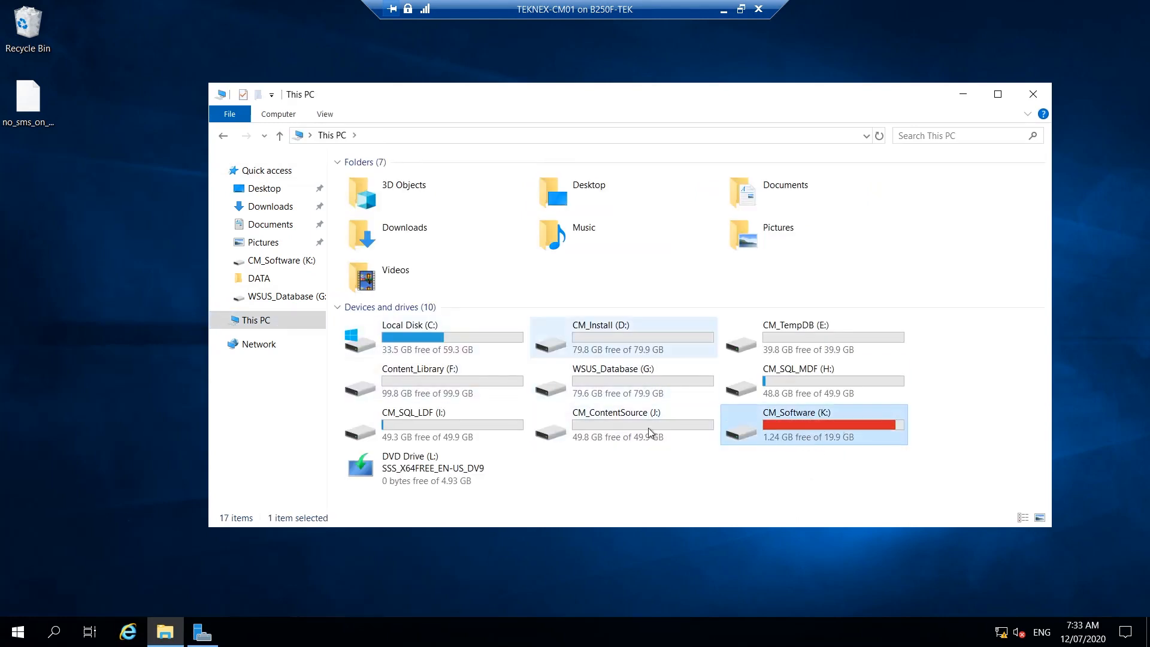
{"action": "double_click", "coordinate": [808, 425]}
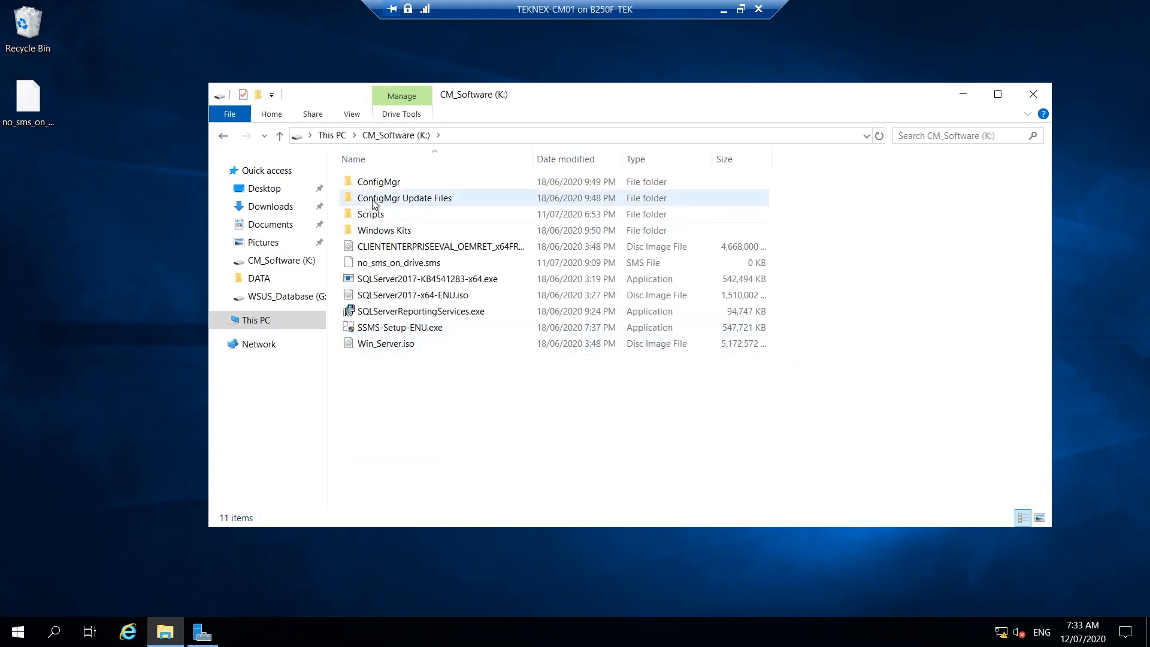
{"action": "left_click", "coordinate": [415, 185]}
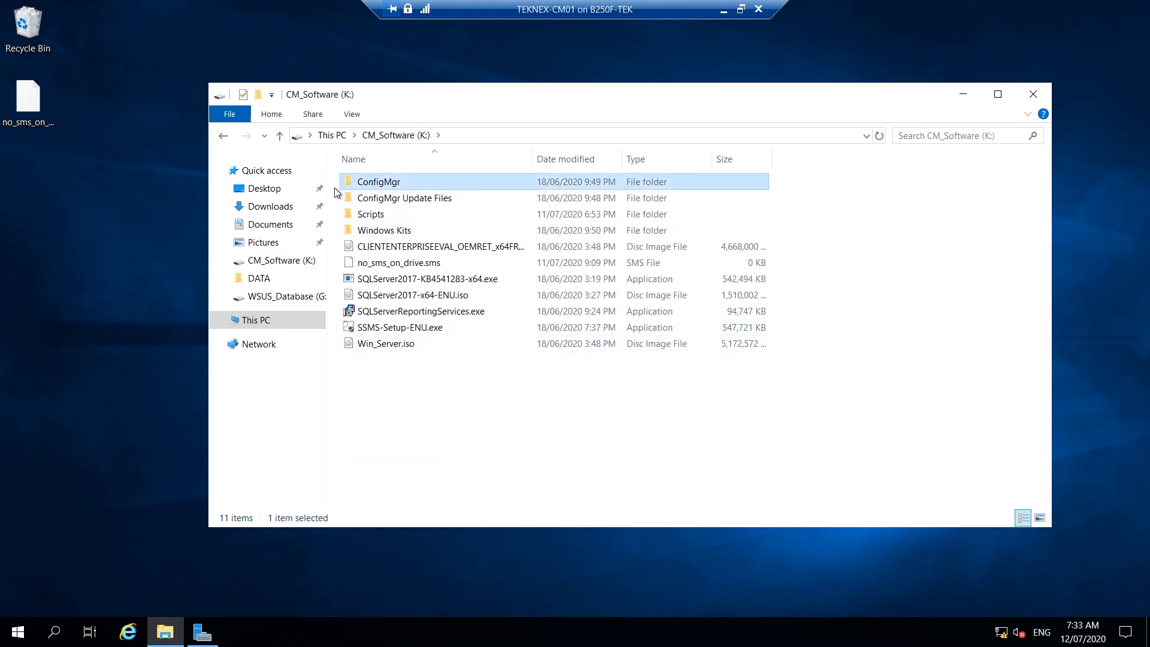
{"action": "double_click", "coordinate": [395, 185]}
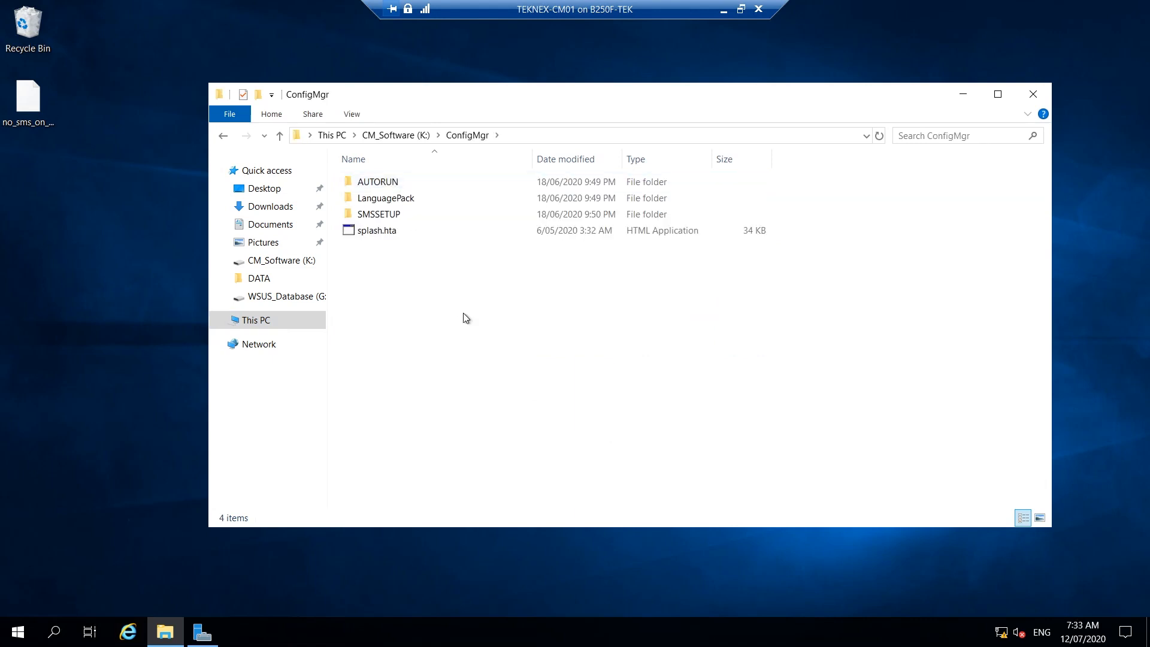
{"action": "left_click_drag", "start_coordinate": [579, 281], "coordinate": [414, 182]}
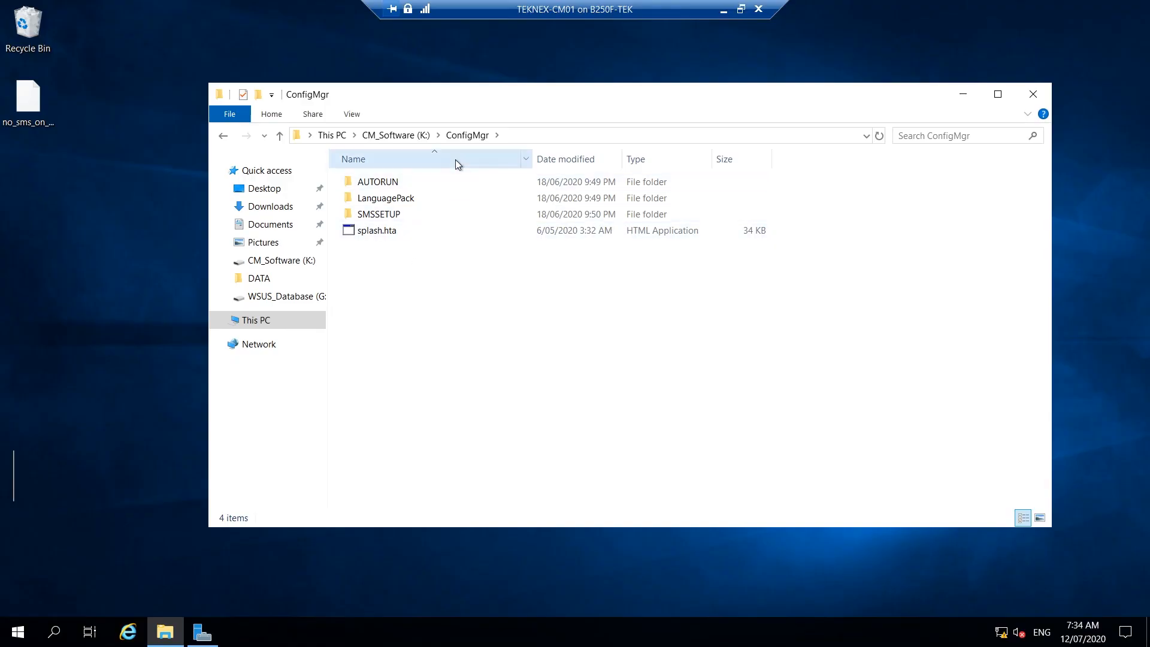
Browse from the ConfigMgr folder into SMSSETUP\BIN\X64, where the prerequisite checker is stored.
{"action": "double_click", "coordinate": [395, 215]}
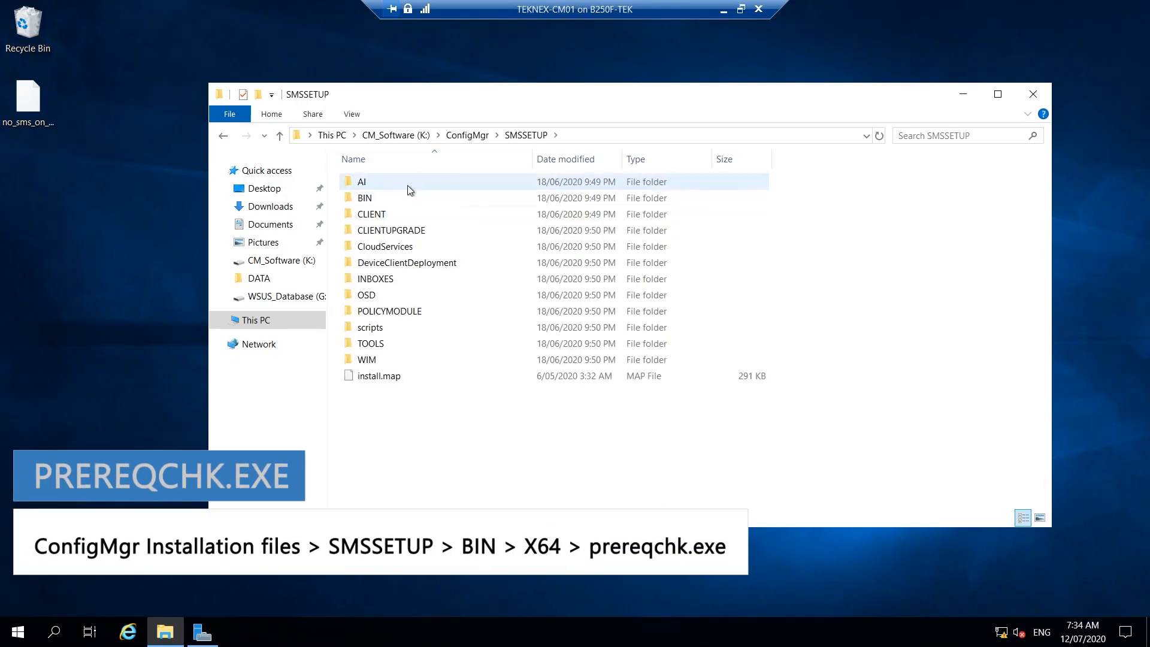
{"action": "double_click", "coordinate": [375, 199]}
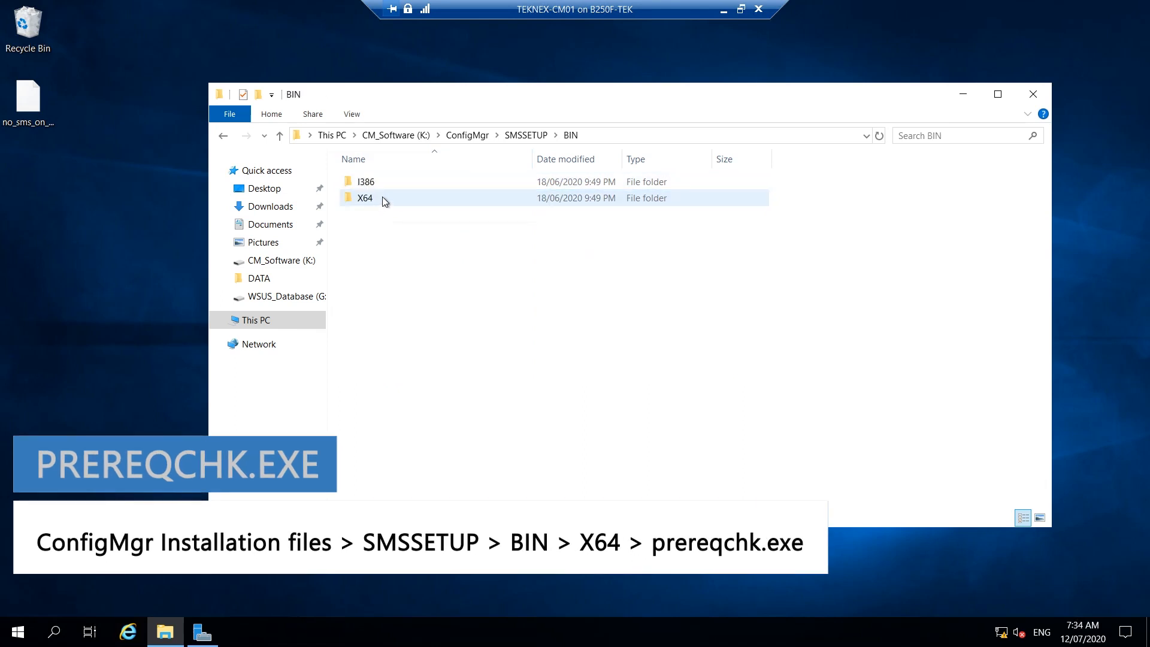
{"action": "double_click", "coordinate": [434, 204]}
{"action": "scroll", "coordinate": [468, 312], "scroll_direction": "down", "scroll_amount": 3}
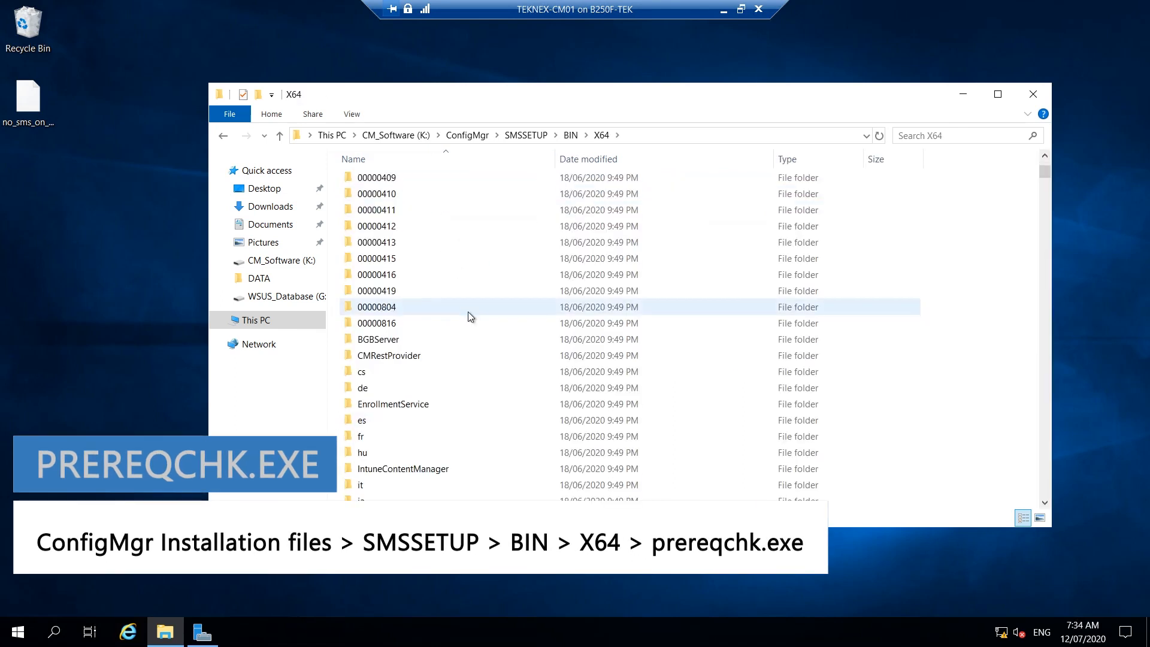
Open Windows PowerShell as administrator from the X64 folder and reposition its window on the desktop.
{"action": "left_click", "coordinate": [229, 114]}
{"action": "mouse_move", "coordinate": [335, 172]}
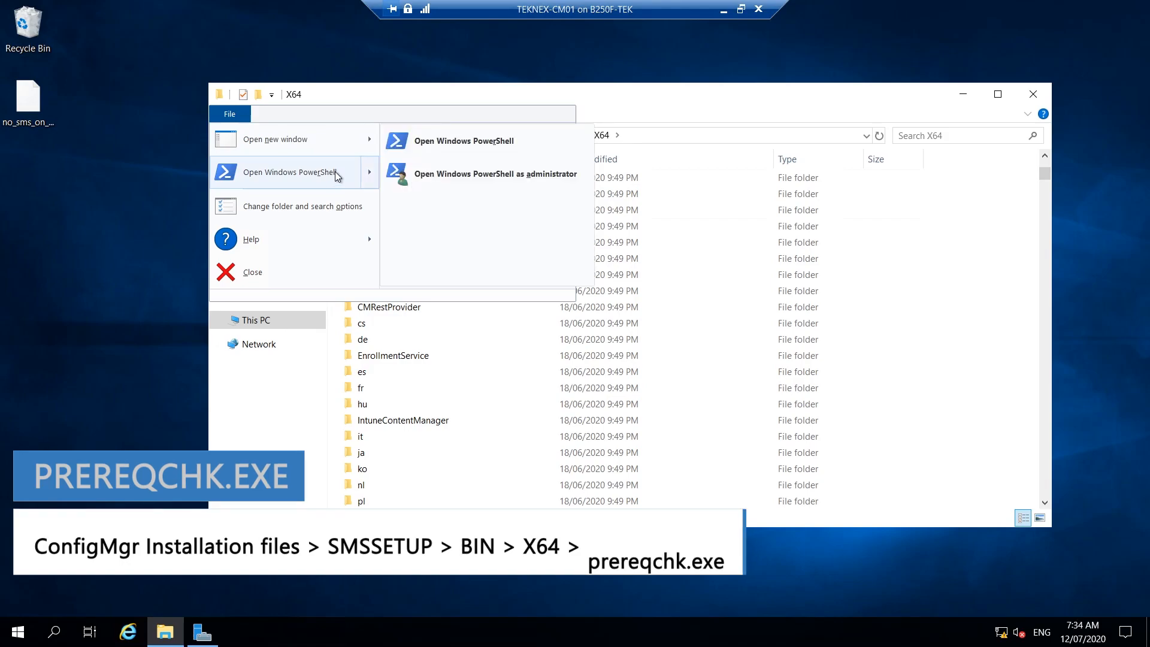
{"action": "left_click", "coordinate": [484, 172]}
{"action": "left_click", "coordinate": [514, 411]}
{"action": "left_click_drag", "start_coordinate": [483, 77], "coordinate": [771, 270]}
{"action": "left_click_drag", "start_coordinate": [795, 314], "coordinate": [828, 103]}
{"action": "left_click", "coordinate": [652, 162]}
Run .\prereqchk.exe /? and read through the prerequisite checker's usage and command-line options.
{"action": "type", "text": ".\\Pre"}
{"action": "key", "text": "Tab"}
{"action": "key", "text": "Tab"}
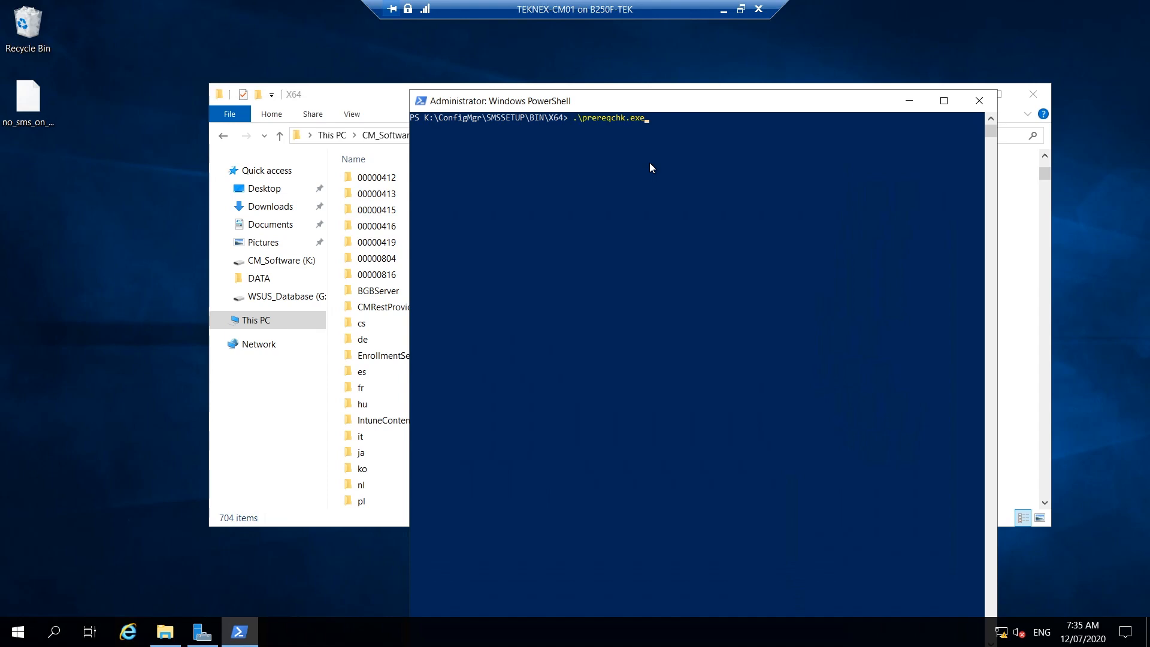
{"action": "type", "text": "/?"}
{"action": "key", "text": "Return"}
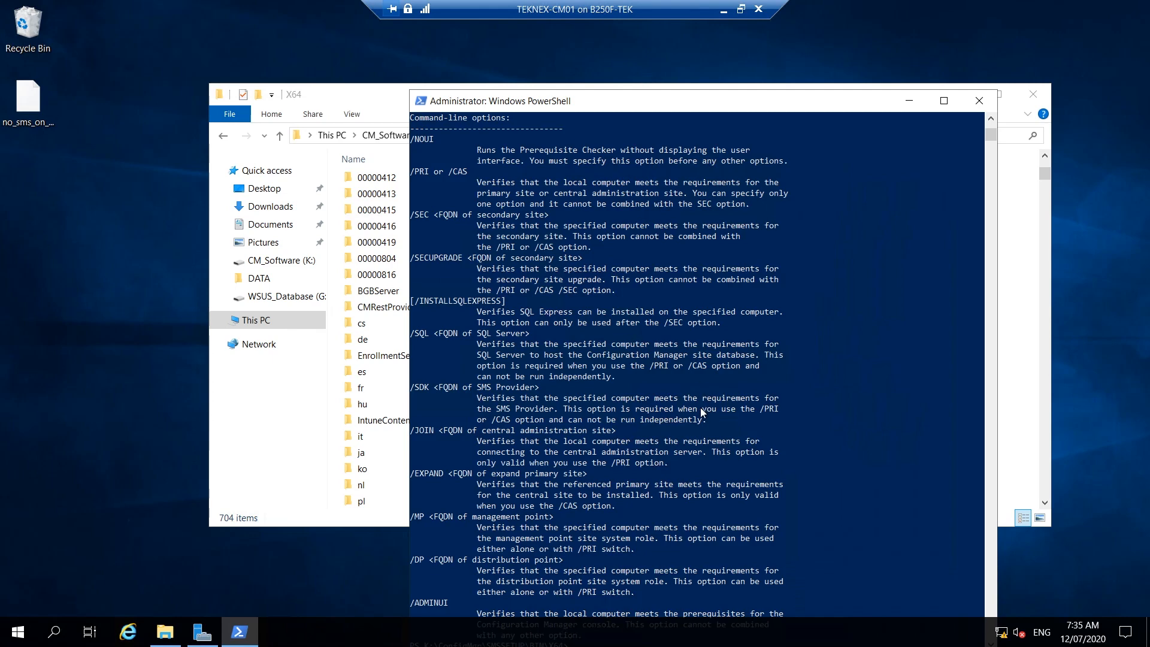
{"action": "scroll", "coordinate": [701, 408], "scroll_direction": "up", "scroll_amount": 5}
{"action": "scroll", "coordinate": [703, 435], "scroll_direction": "up", "scroll_amount": 2}
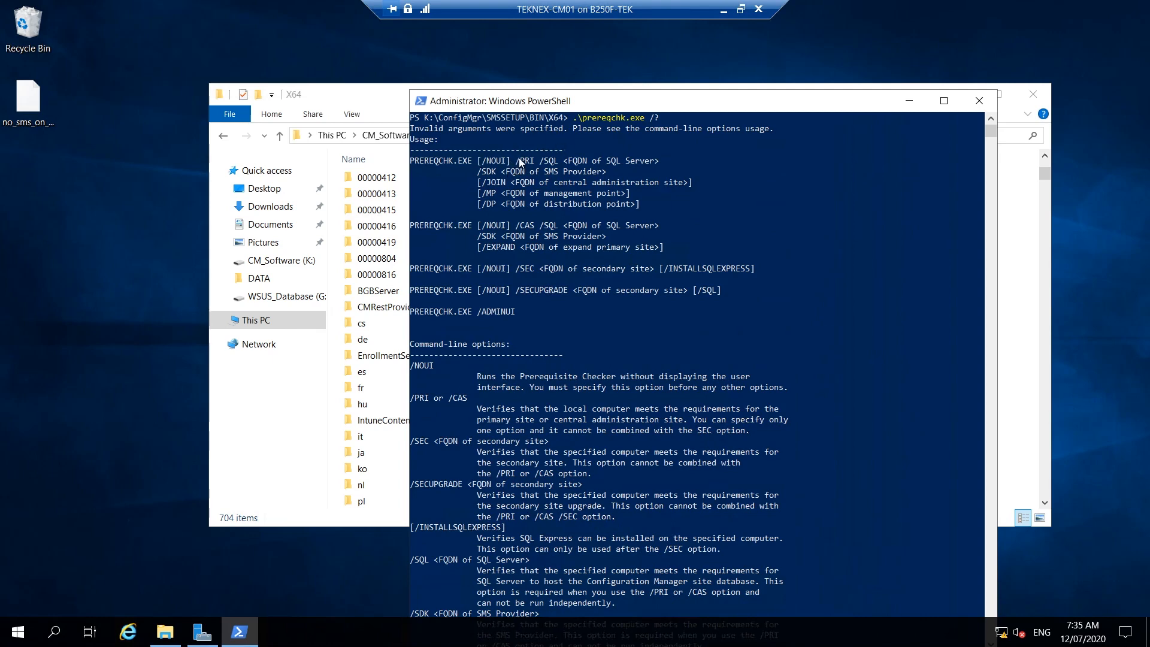
{"action": "scroll", "coordinate": [592, 206], "scroll_direction": "down", "scroll_amount": 7}
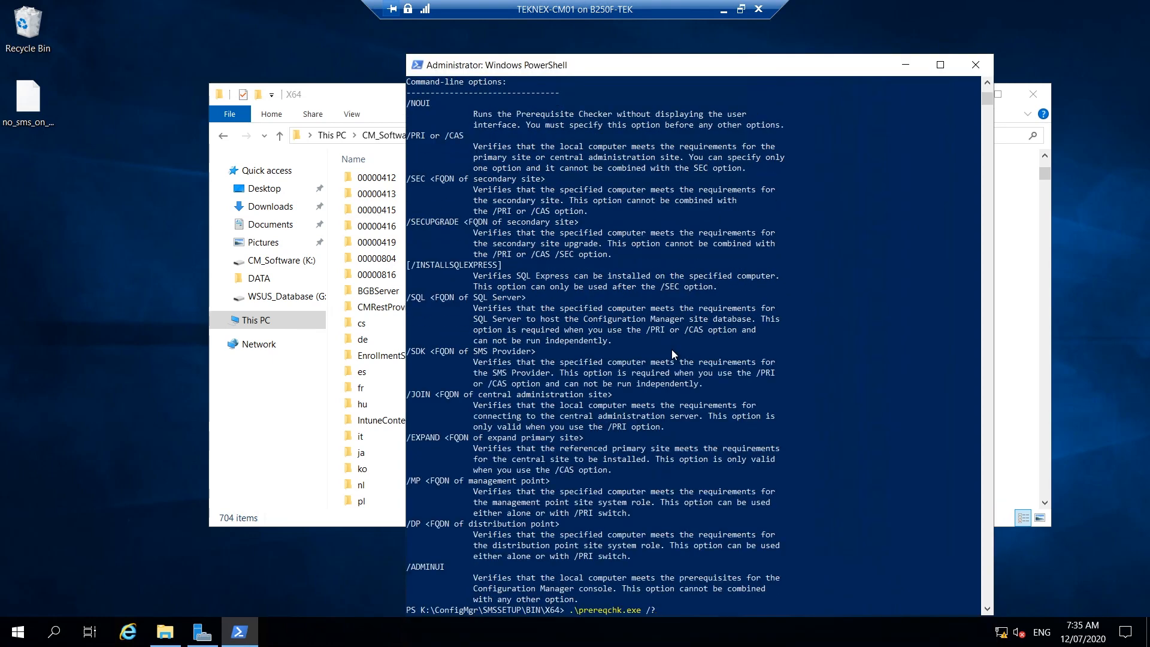
Discard the pending prereqchk.exe command and clear the PowerShell console output.
{"action": "key", "text": "BackSpace"}
{"action": "key", "text": "BackSpace"}
{"action": "key", "text": "BackSpace"}
{"action": "key", "text": "BackSpace"}
{"action": "key", "text": "BackSpace"}
{"action": "key", "text": "BackSpace"}
{"action": "key", "text": "BackSpace"}
{"action": "key", "text": "BackSpace"}
{"action": "key", "text": "BackSpace"}
{"action": "key", "text": "BackSpace"}
{"action": "key", "text": "BackSpace"}
{"action": "key", "text": "BackSpace"}
{"action": "key", "text": "BackSpace"}
{"action": "key", "text": "BackSpace"}
{"action": "key", "text": "BackSpace"}
{"action": "type", "text": "ear"}
{"action": "key", "text": "Return"}
{"action": "key", "text": "Return"}
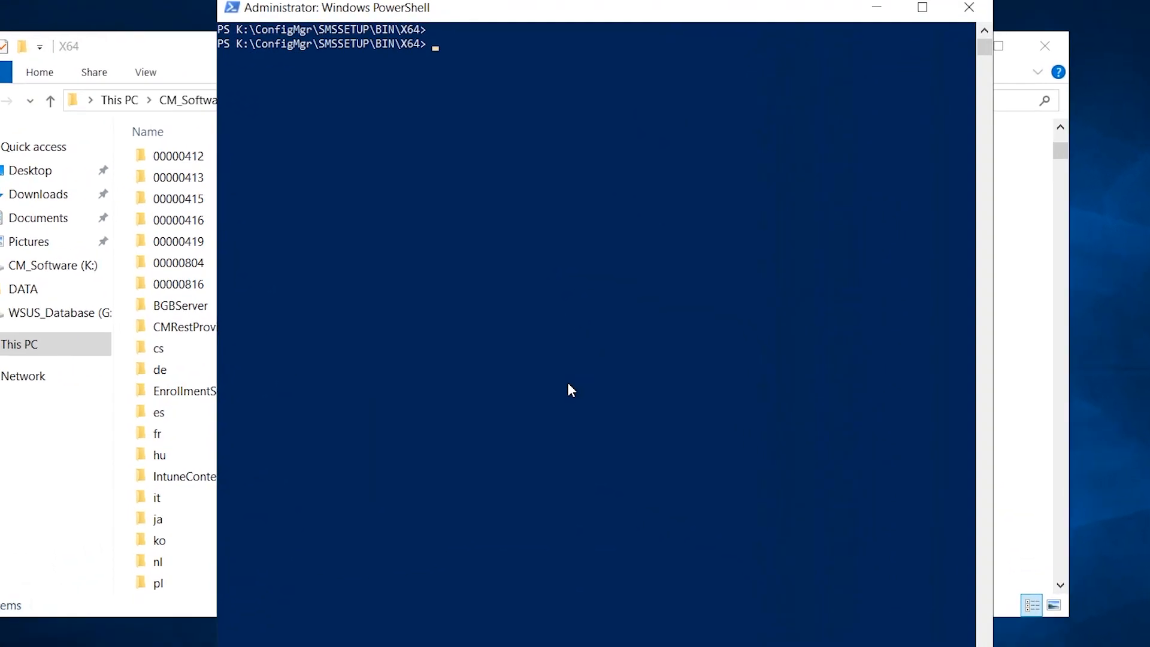
Run .\prereqchk.exe /LOCAL to check the installation prerequisites on the local server.
{"action": "key", "text": "Up"}
{"action": "key", "text": "Up"}
{"action": "key", "text": "BackSpace"}
{"action": "type", "text": "LOCAL"}
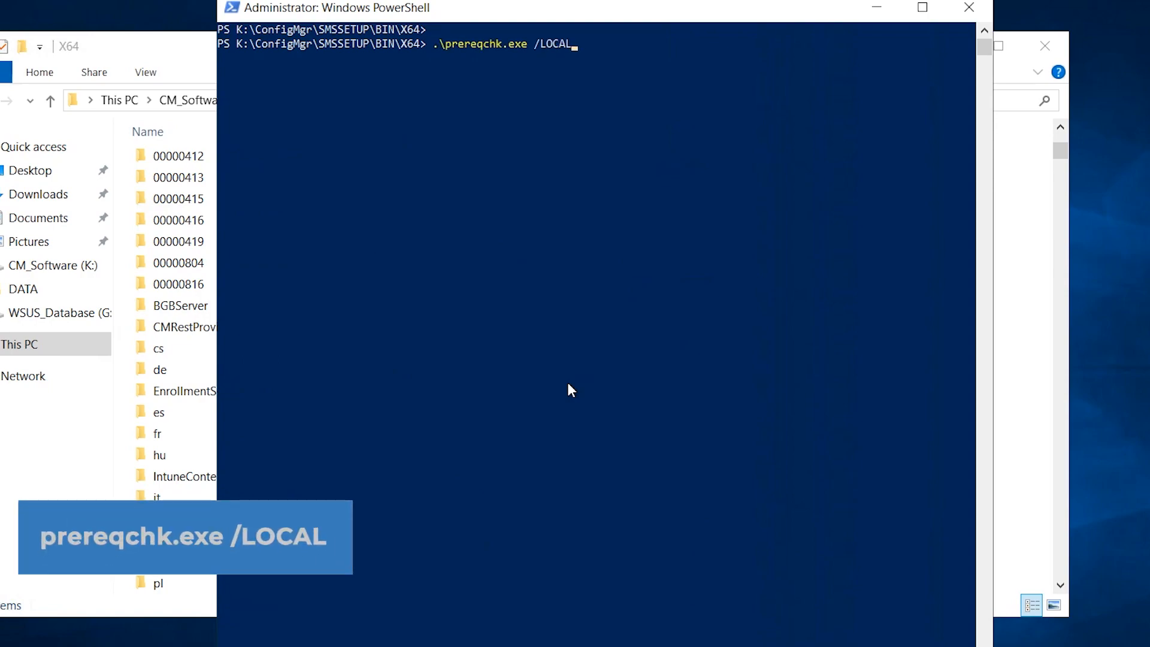
{"action": "key", "text": "Return"}
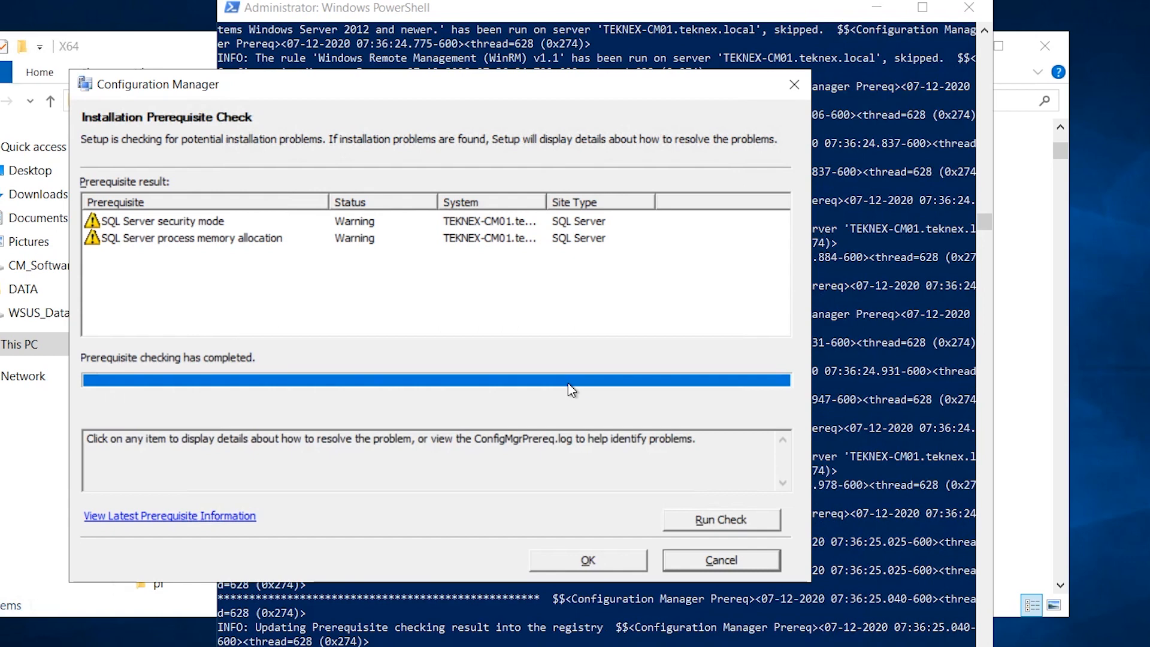
Examine the details of the SQL Server security mode and process memory allocation items, widening the System column to fit the server name.
{"action": "left_click", "coordinate": [154, 222]}
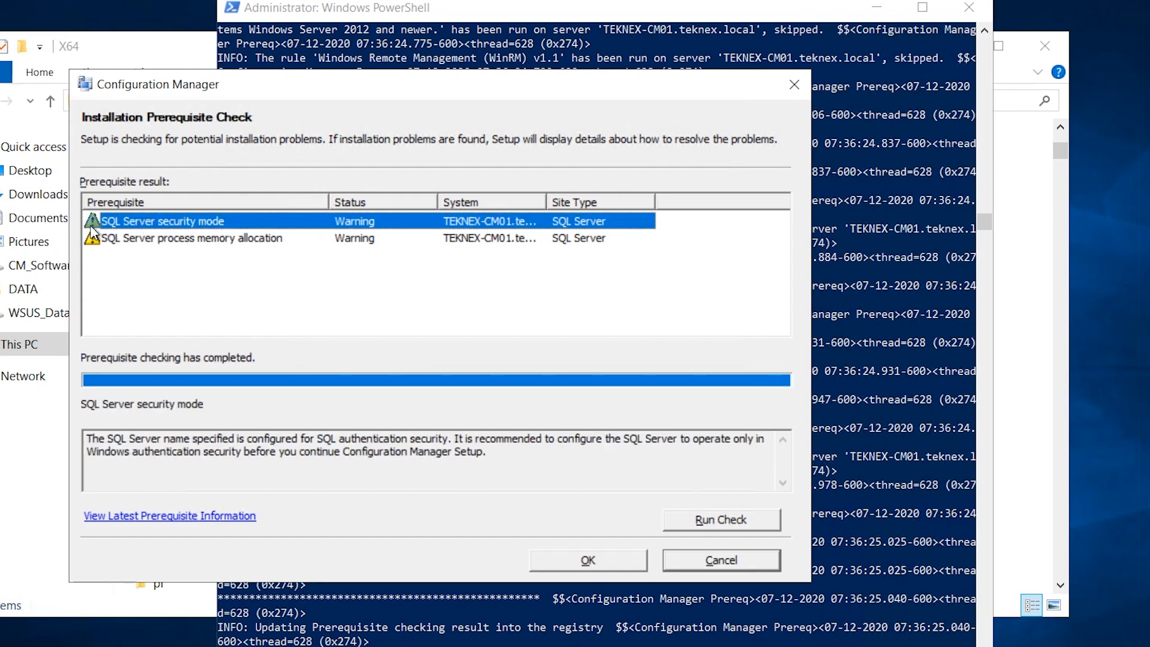
{"action": "left_click", "coordinate": [166, 240]}
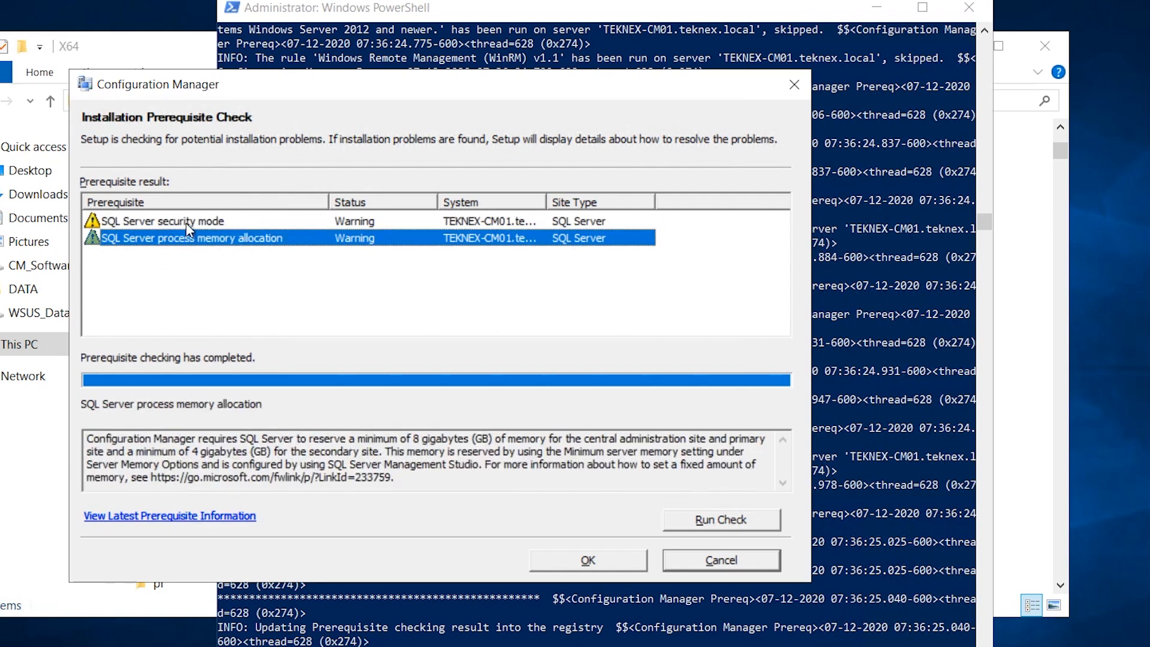
{"action": "left_click", "coordinate": [188, 223]}
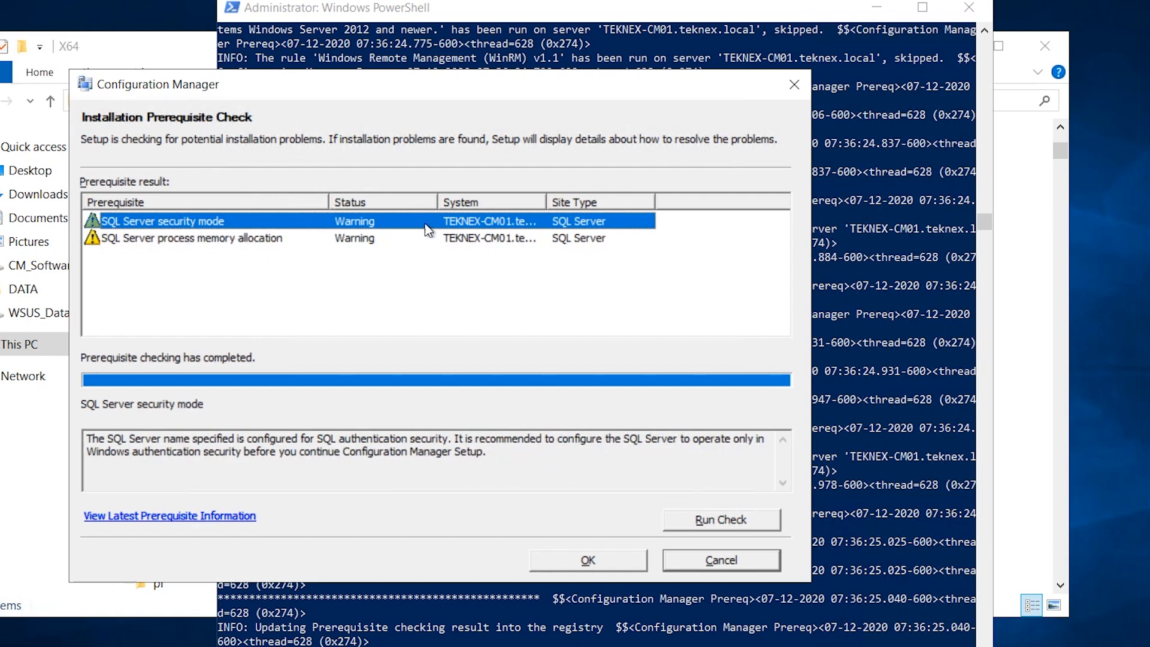
{"action": "left_click_drag", "start_coordinate": [547, 198], "coordinate": [599, 198]}
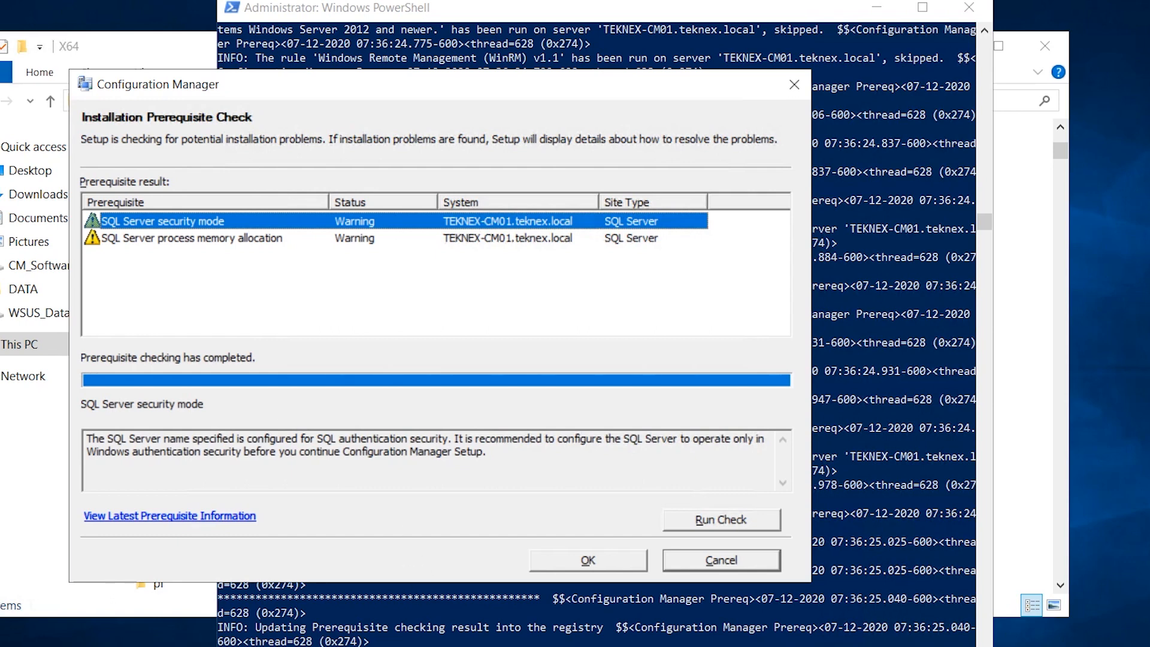
{"action": "left_click_drag", "start_coordinate": [116, 451], "coordinate": [169, 451]}
{"action": "left_click_drag", "start_coordinate": [316, 438], "coordinate": [403, 439]}
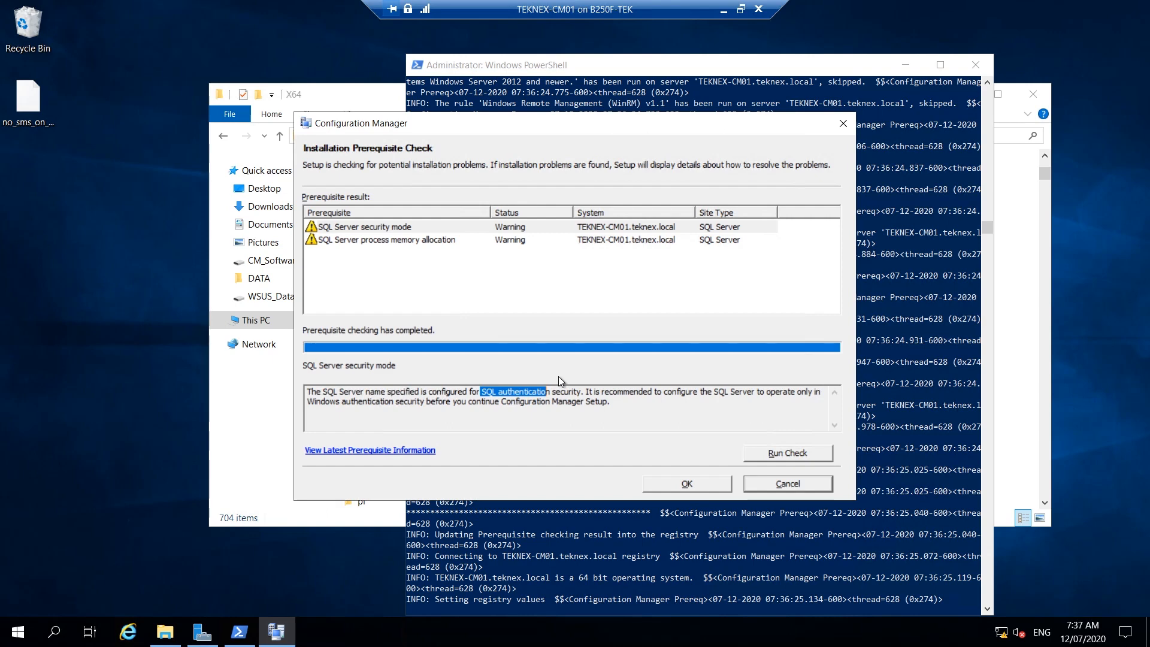
{"action": "left_click", "coordinate": [391, 226]}
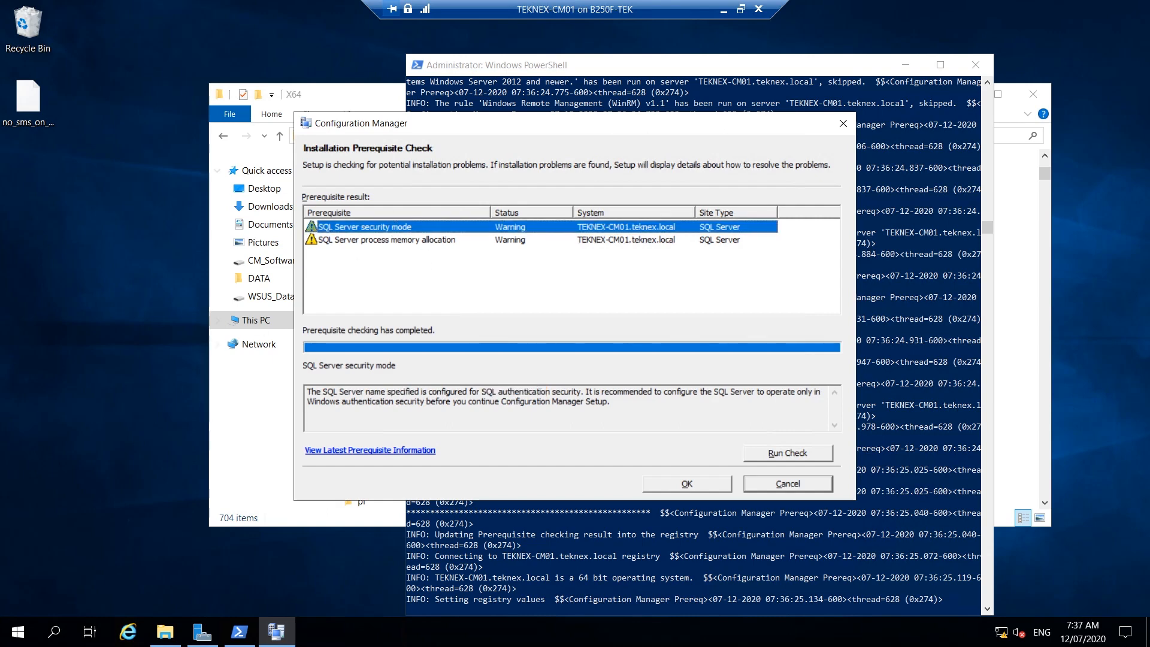
Launch Microsoft SQL Server Management Studio and connect to the TEKNEX-CM01 database engine using Windows Authentication.
{"action": "left_click", "coordinate": [17, 636]}
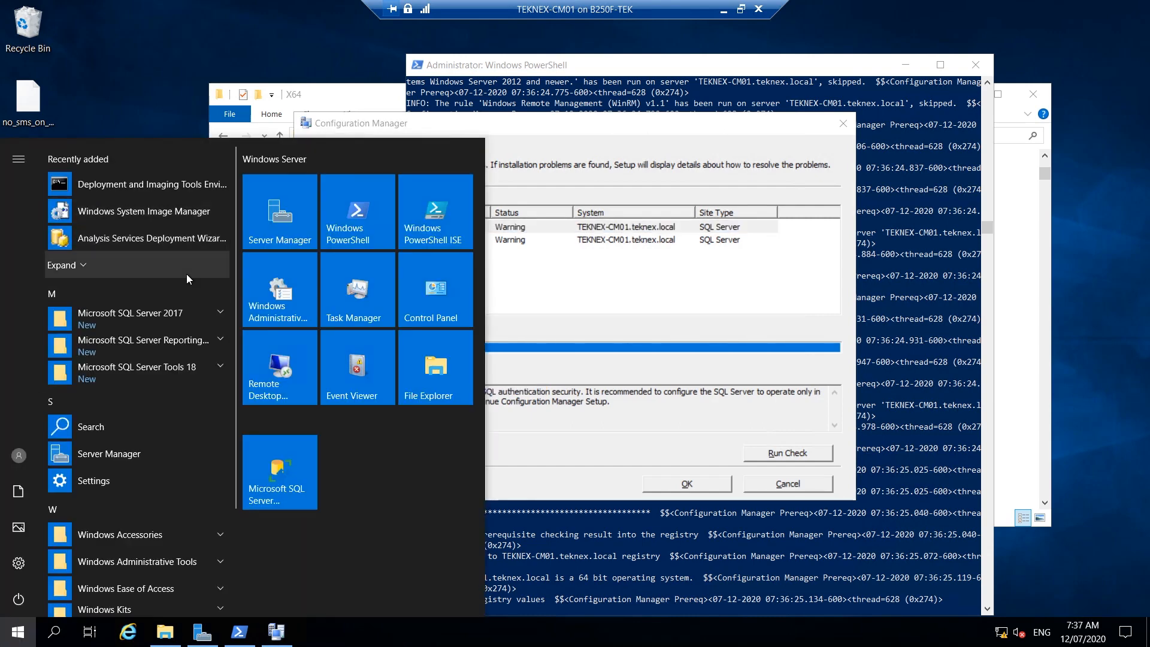
{"action": "left_click", "coordinate": [289, 473]}
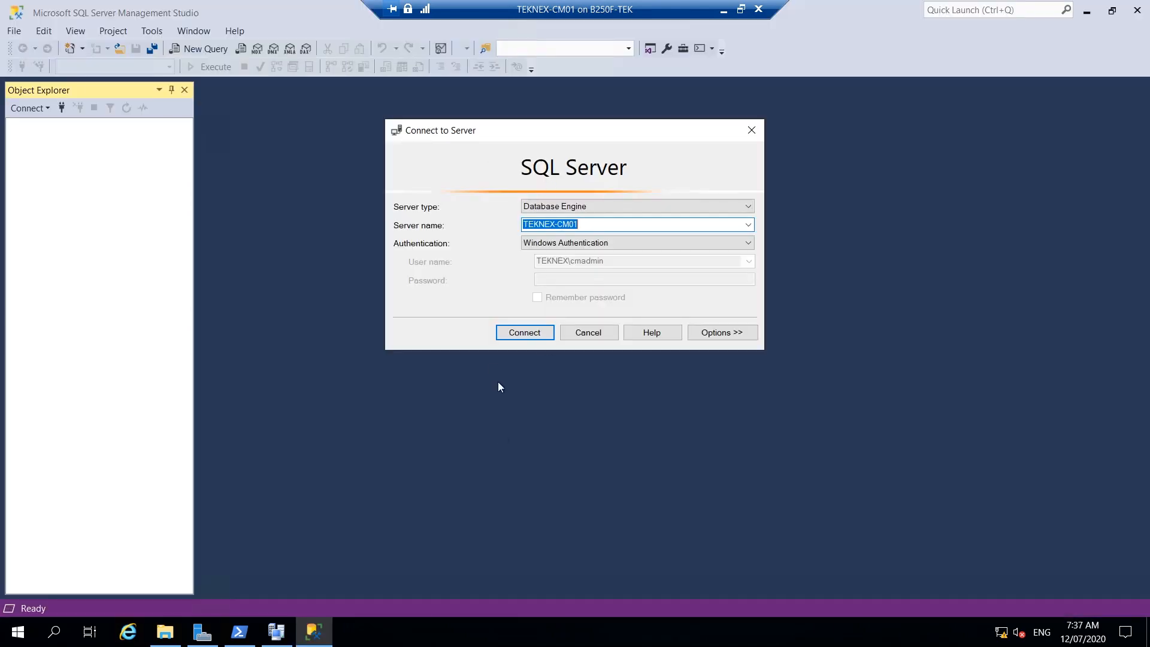
{"action": "left_click", "coordinate": [526, 333]}
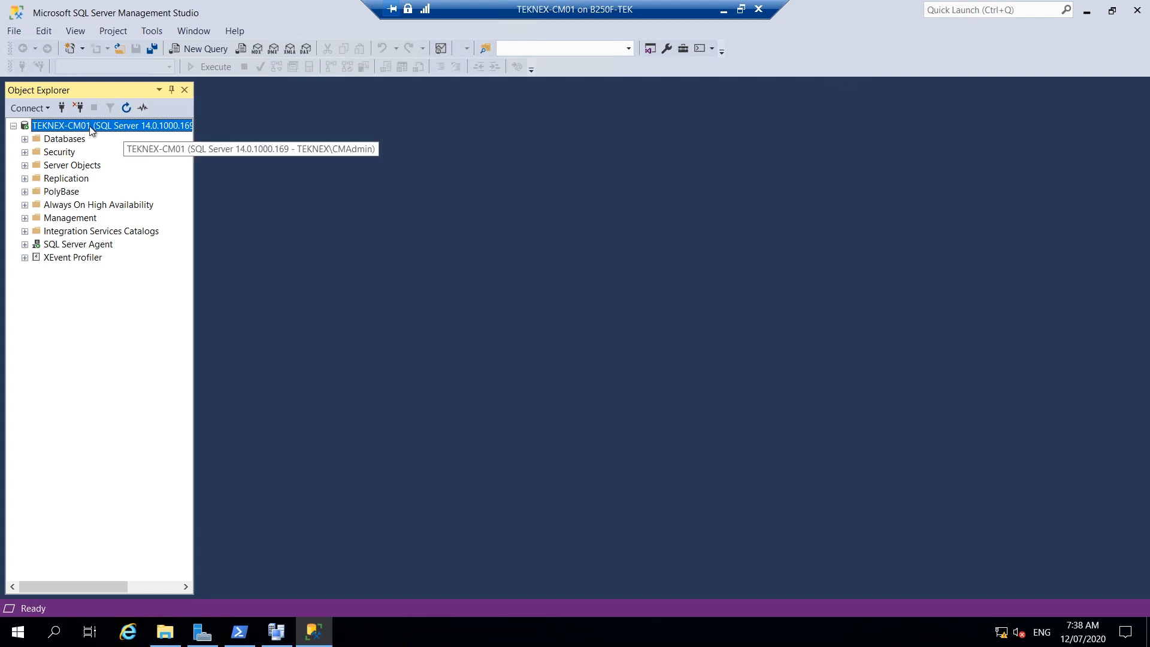
Check the server authentication mode in TEKNEX-CM01's security properties, and close SQL Server Management Studio.
{"action": "right_click", "coordinate": [75, 129]}
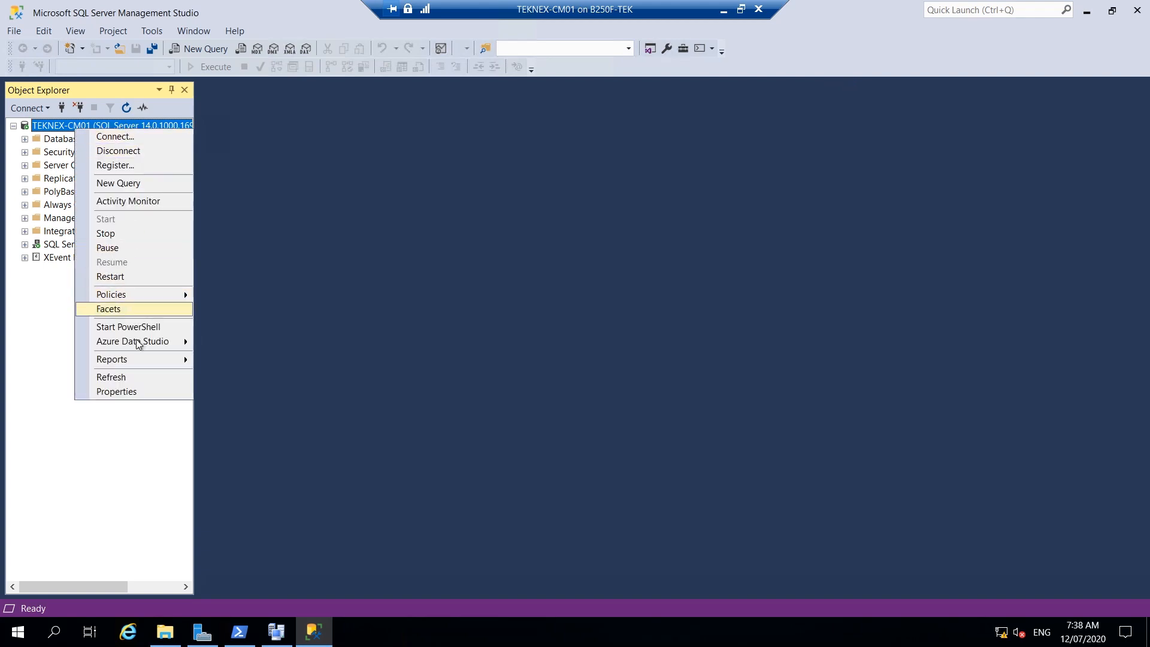
{"action": "left_click", "coordinate": [133, 391]}
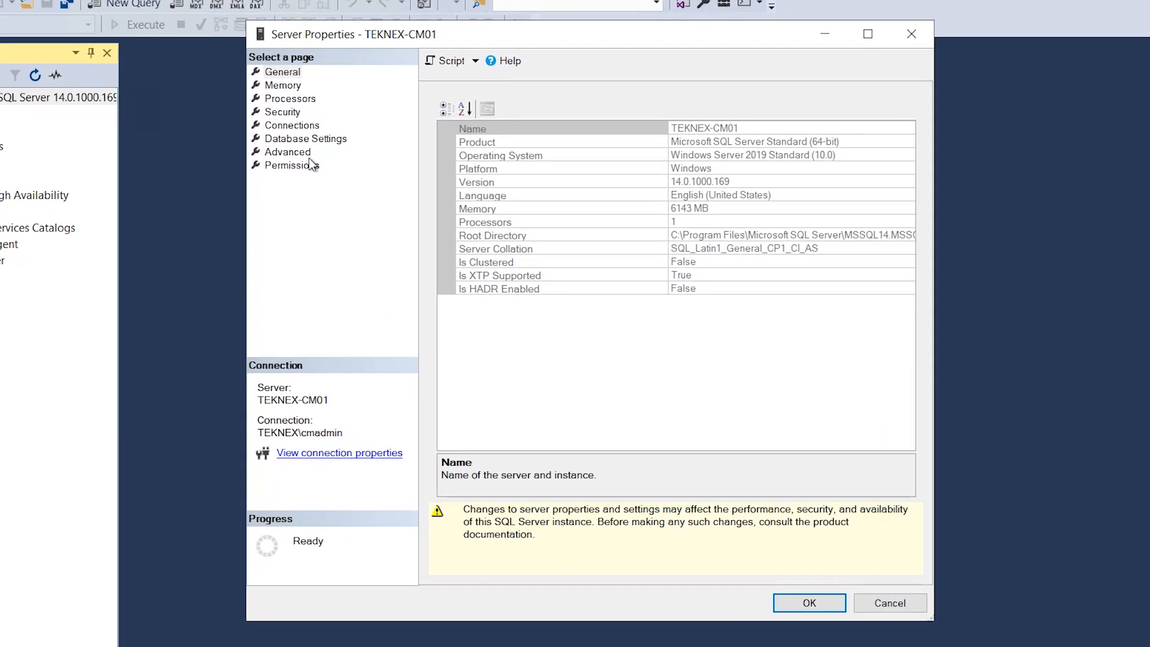
{"action": "left_click", "coordinate": [292, 117]}
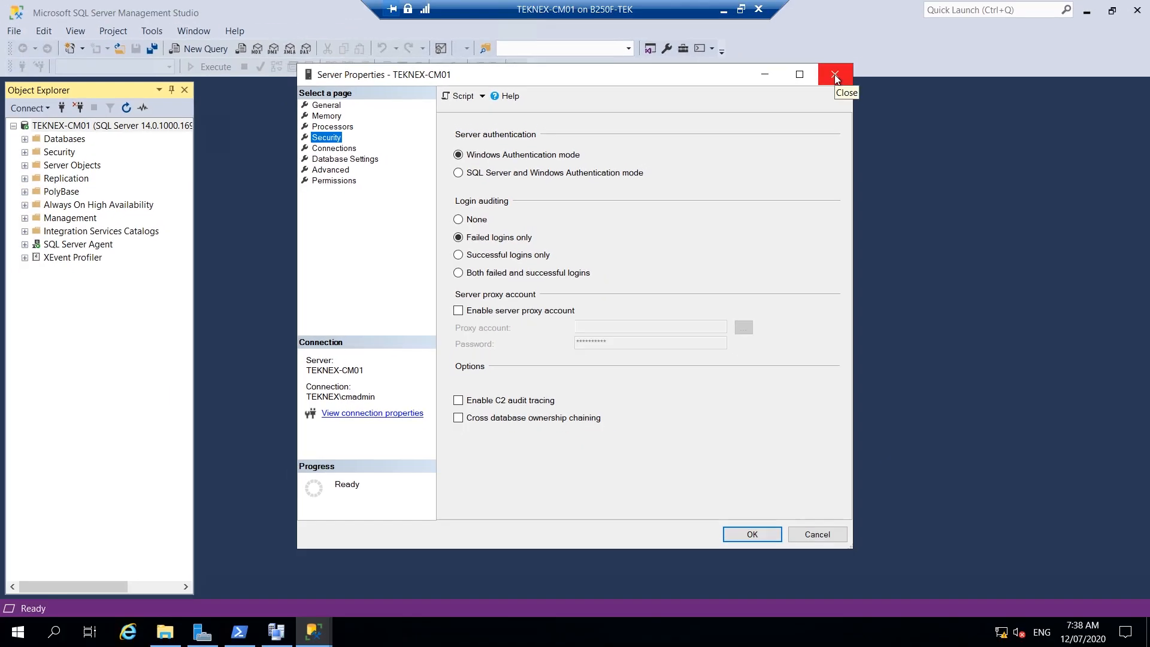
{"action": "left_click", "coordinate": [836, 75]}
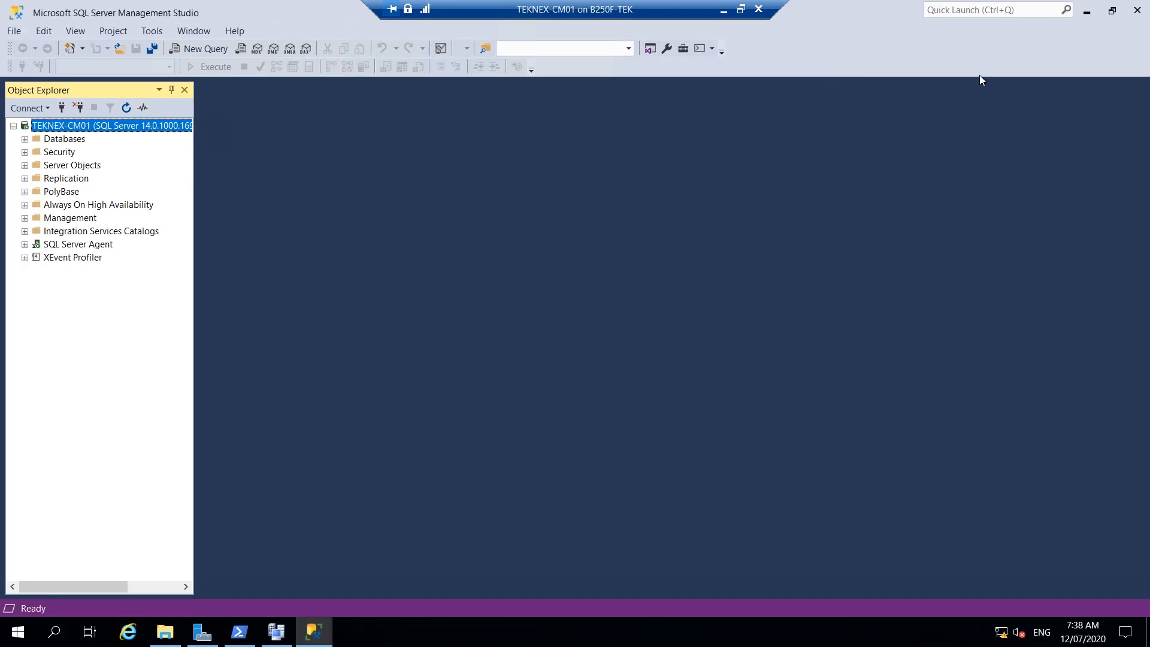
{"action": "left_click", "coordinate": [1137, 10]}
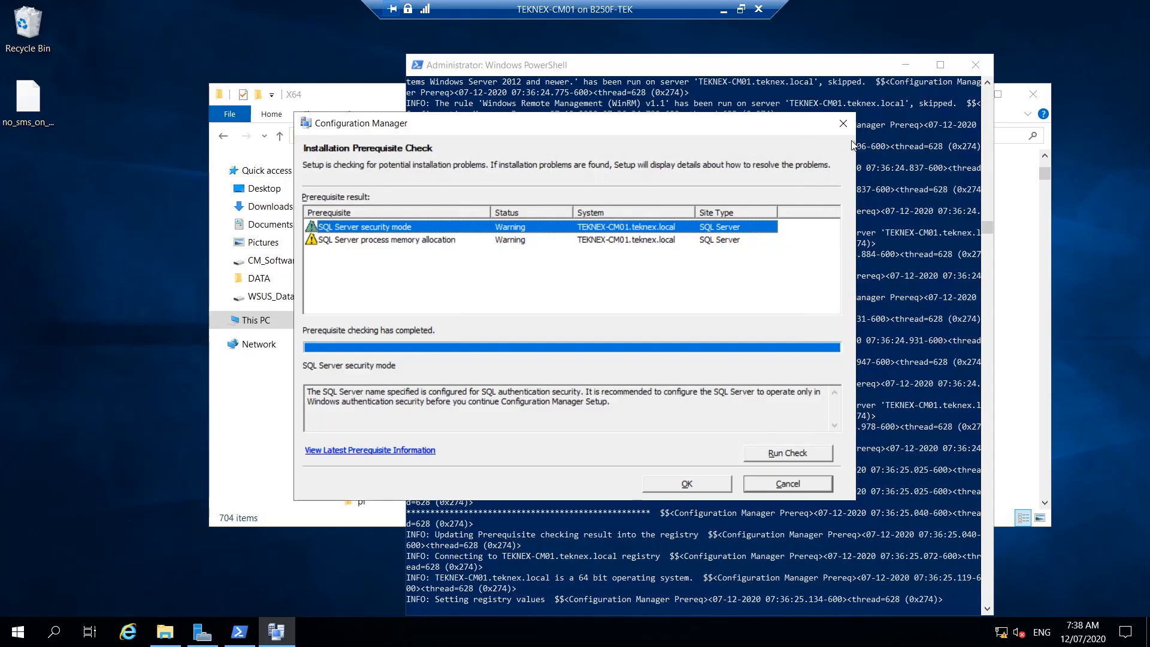
Close the prerequisite check results and PowerShell, and return File Explorer to This PC.
{"action": "left_click", "coordinate": [843, 124]}
{"action": "left_click", "coordinate": [976, 65]}
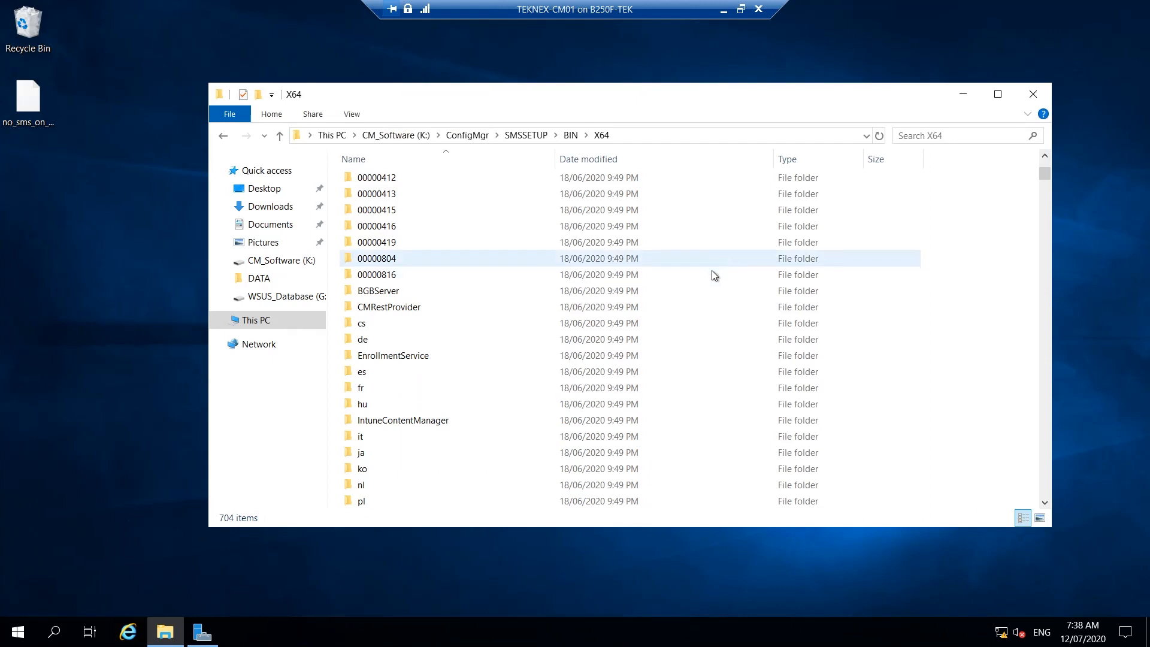
{"action": "left_click", "coordinate": [269, 328]}
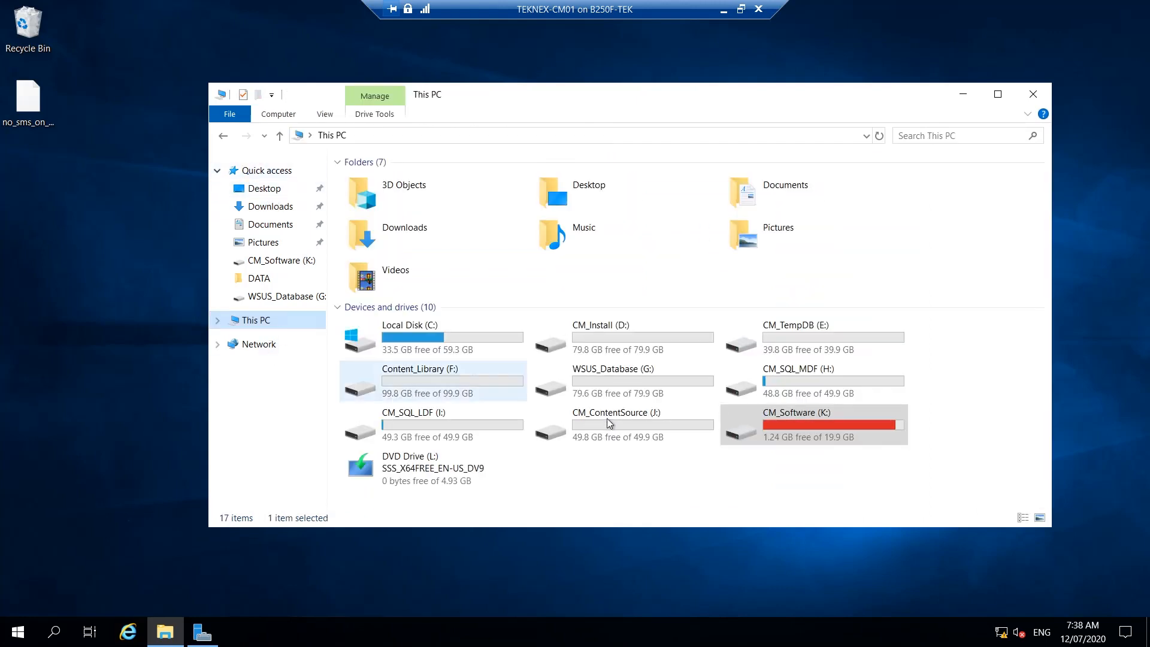
Open the ConfigMgr folder on the CM_Software (K:) drive and launch splash.hta, moving its window aside.
{"action": "double_click", "coordinate": [782, 424]}
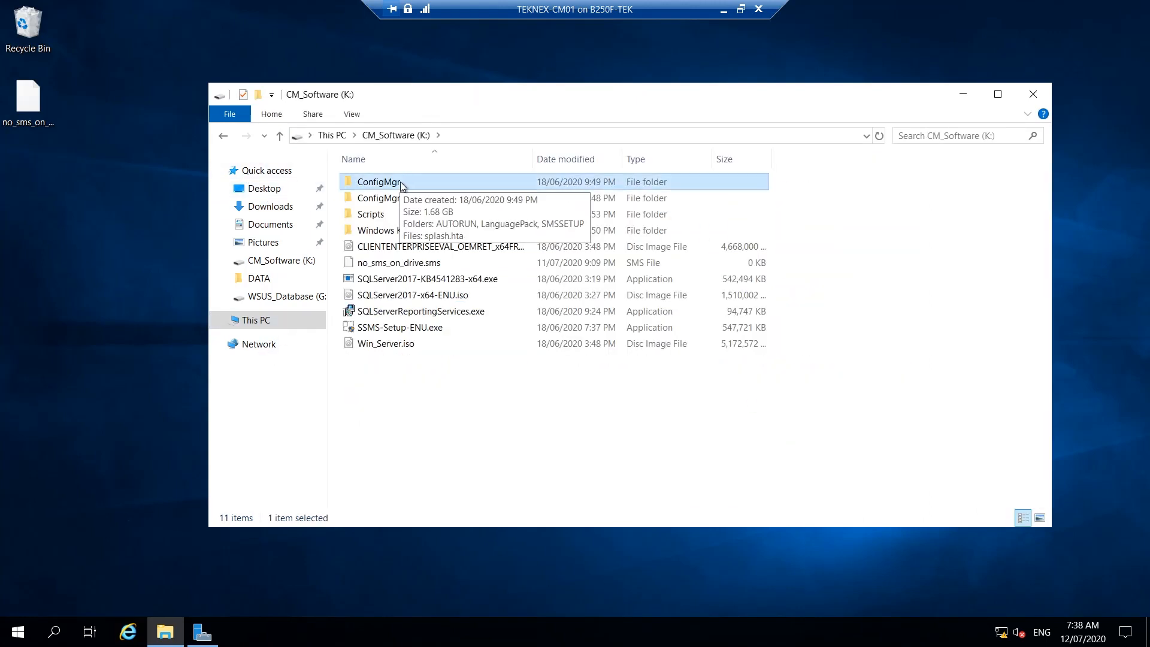
{"action": "double_click", "coordinate": [418, 185]}
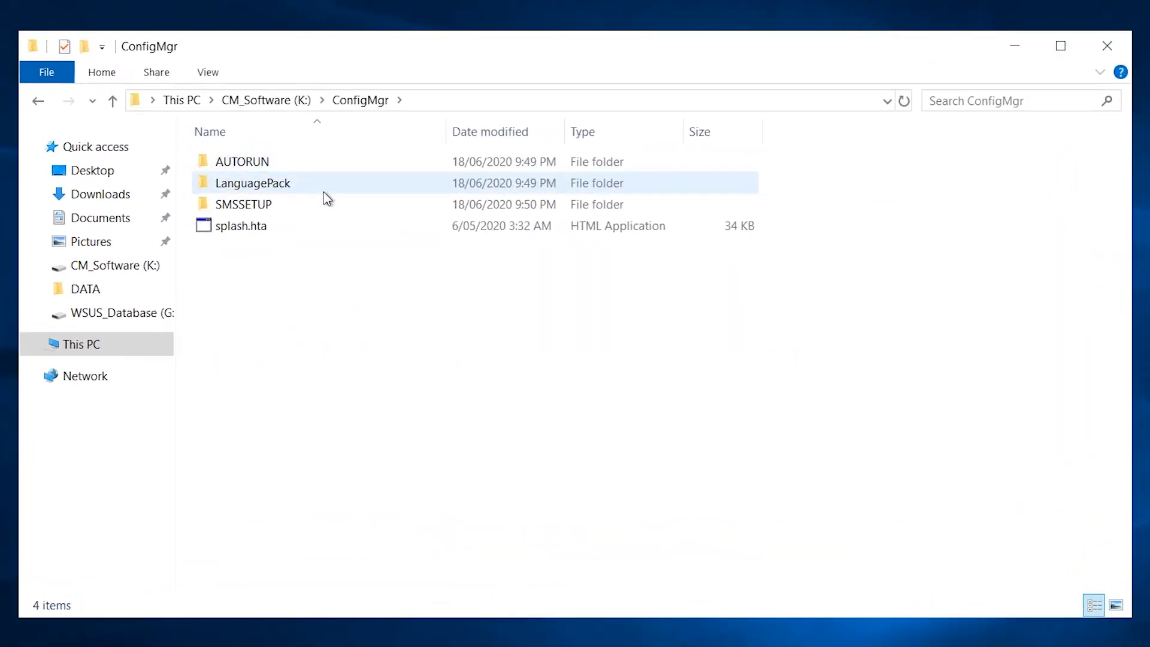
{"action": "left_click", "coordinate": [396, 233]}
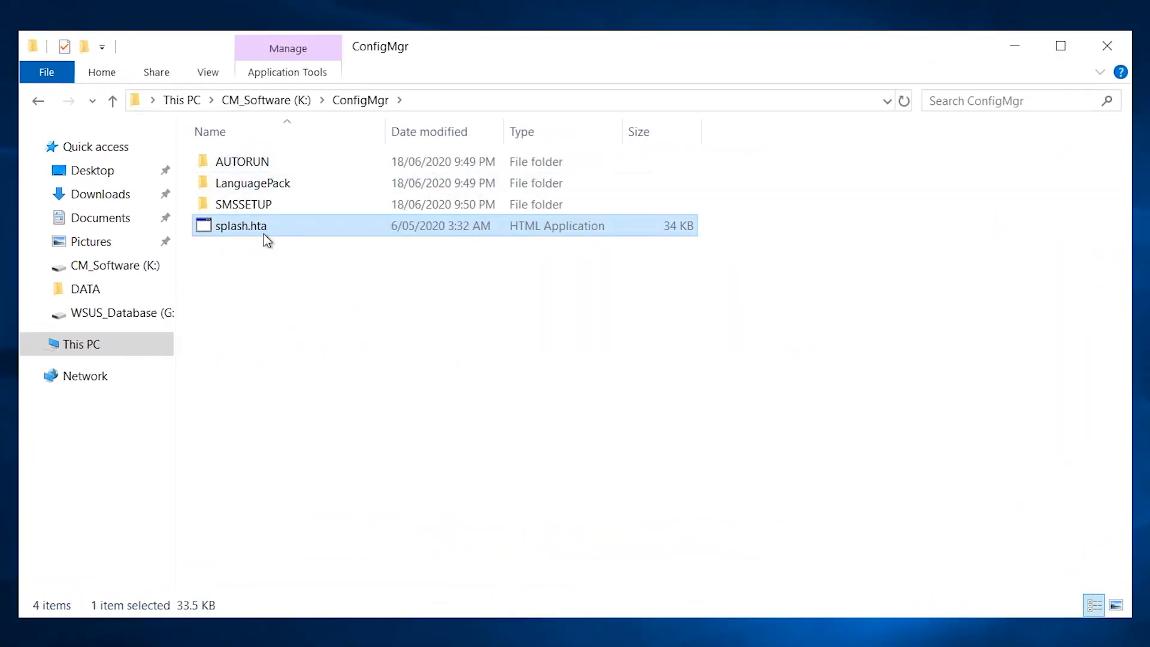
{"action": "double_click", "coordinate": [316, 231]}
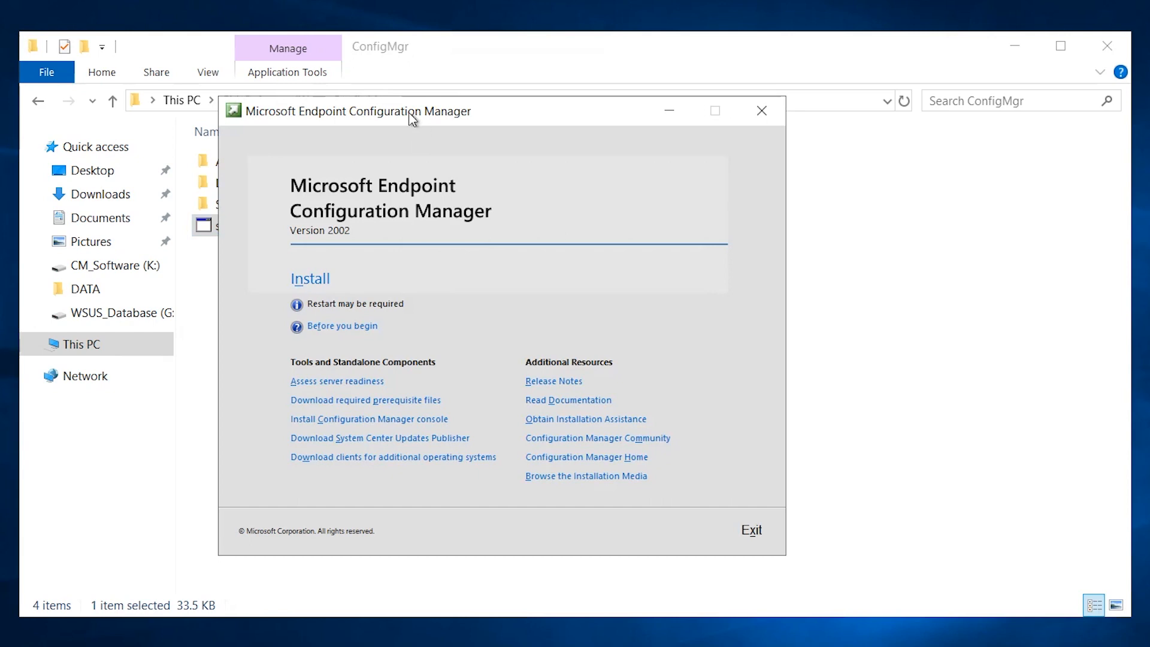
{"action": "left_click_drag", "start_coordinate": [440, 116], "coordinate": [492, 106]}
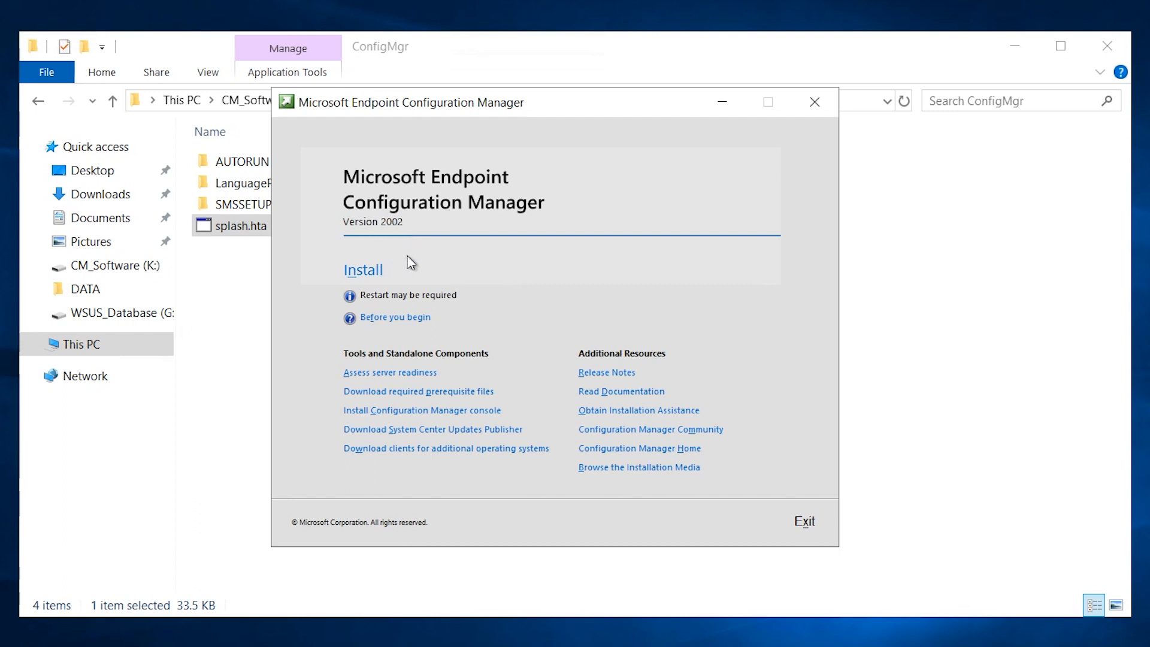
Start the Configuration Manager installation, allow it to make changes, and proceed with a primary site without typical installation options.
{"action": "left_click", "coordinate": [368, 270]}
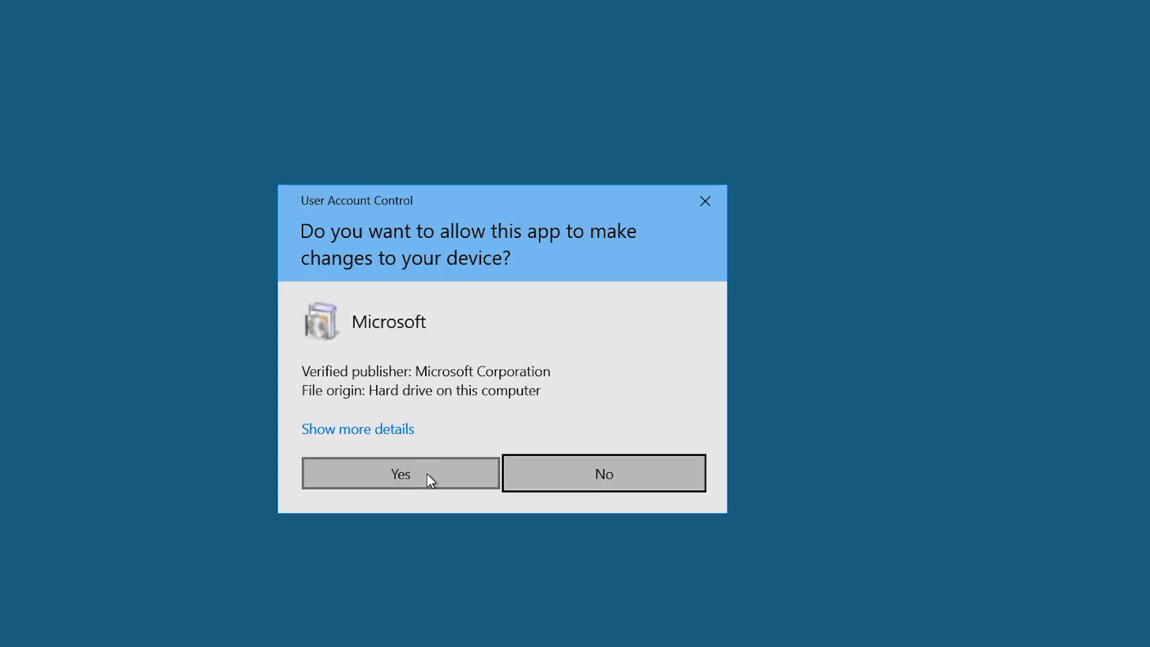
{"action": "left_click", "coordinate": [427, 473]}
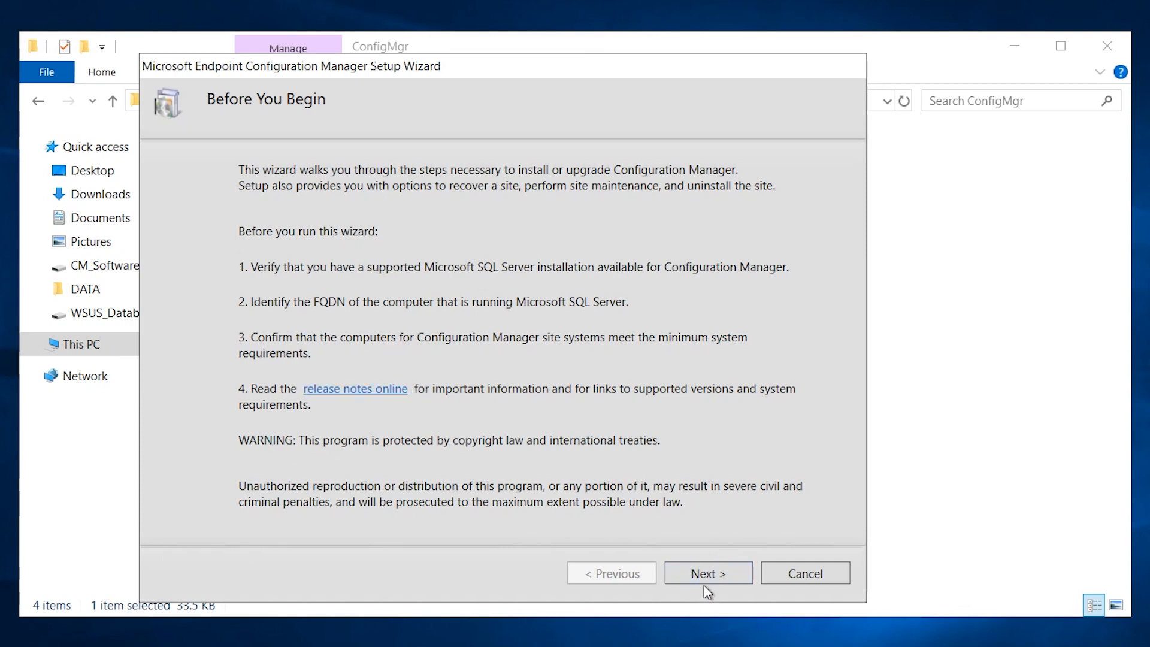
{"action": "left_click", "coordinate": [722, 579]}
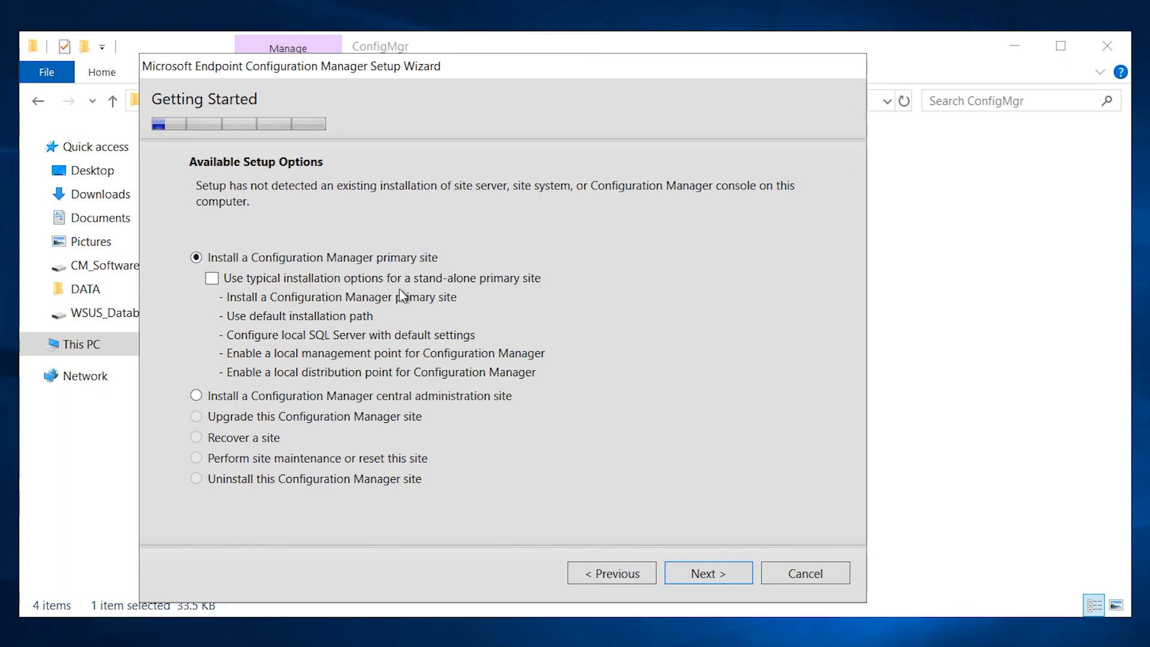
{"action": "left_click", "coordinate": [708, 574]}
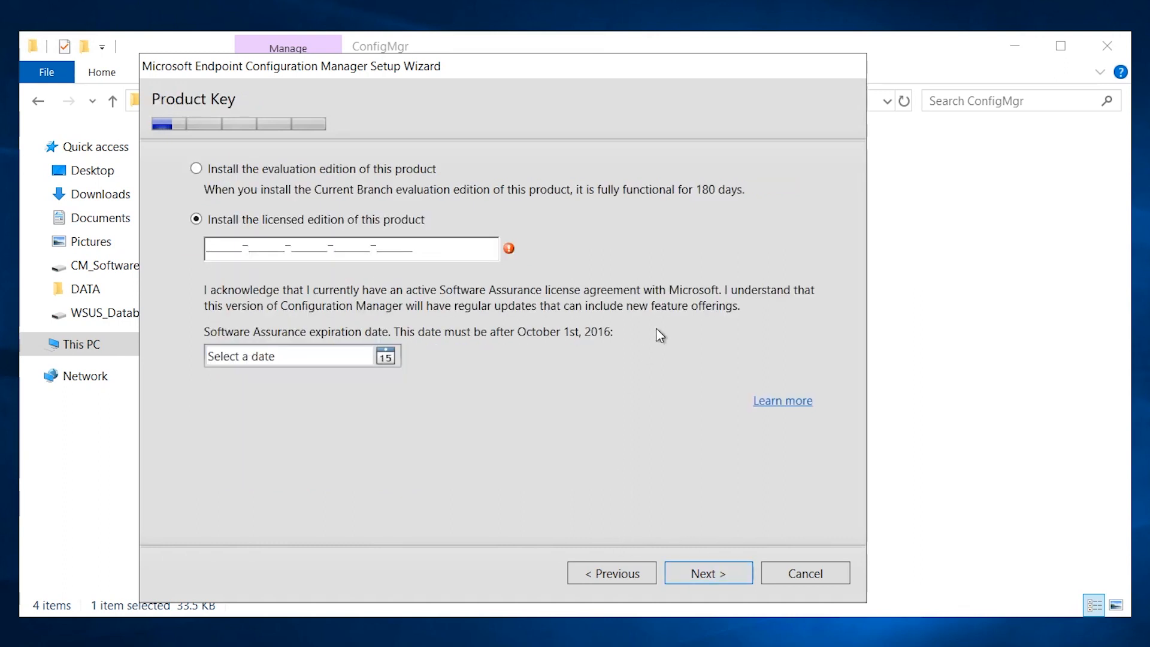
Choose the product edition to install, and accept the privacy statement and all three sets of license terms.
{"action": "left_click", "coordinate": [203, 173]}
{"action": "left_click", "coordinate": [193, 226]}
{"action": "left_click", "coordinate": [711, 573]}
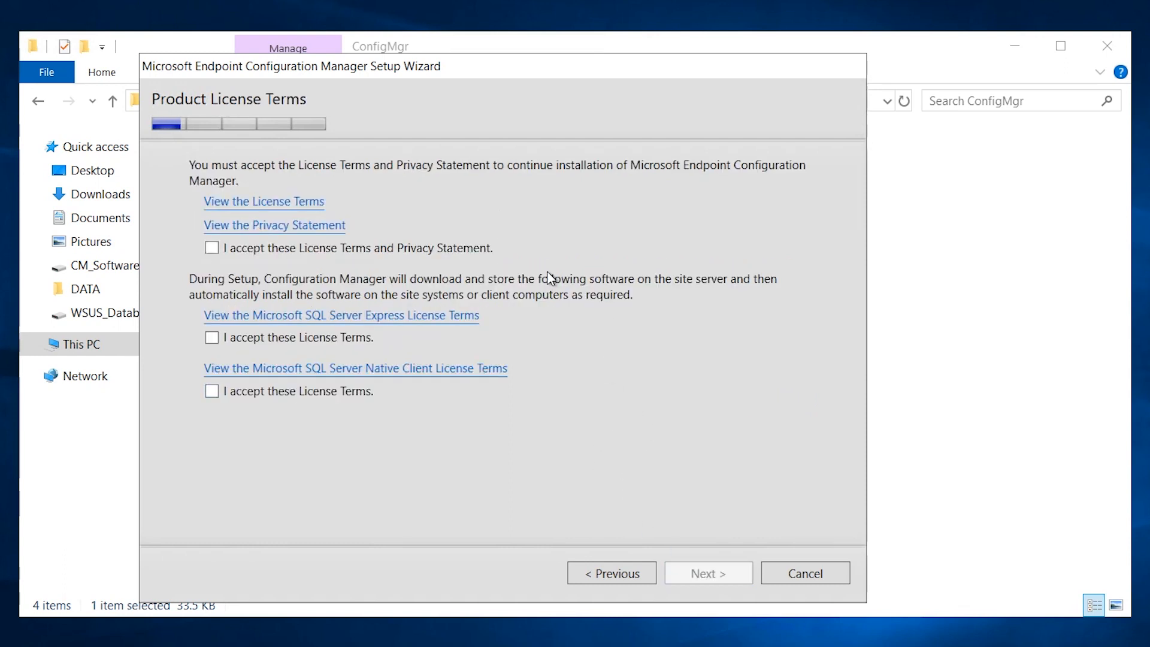
{"action": "left_click", "coordinate": [478, 250]}
{"action": "left_click", "coordinate": [294, 340]}
{"action": "left_click", "coordinate": [282, 391]}
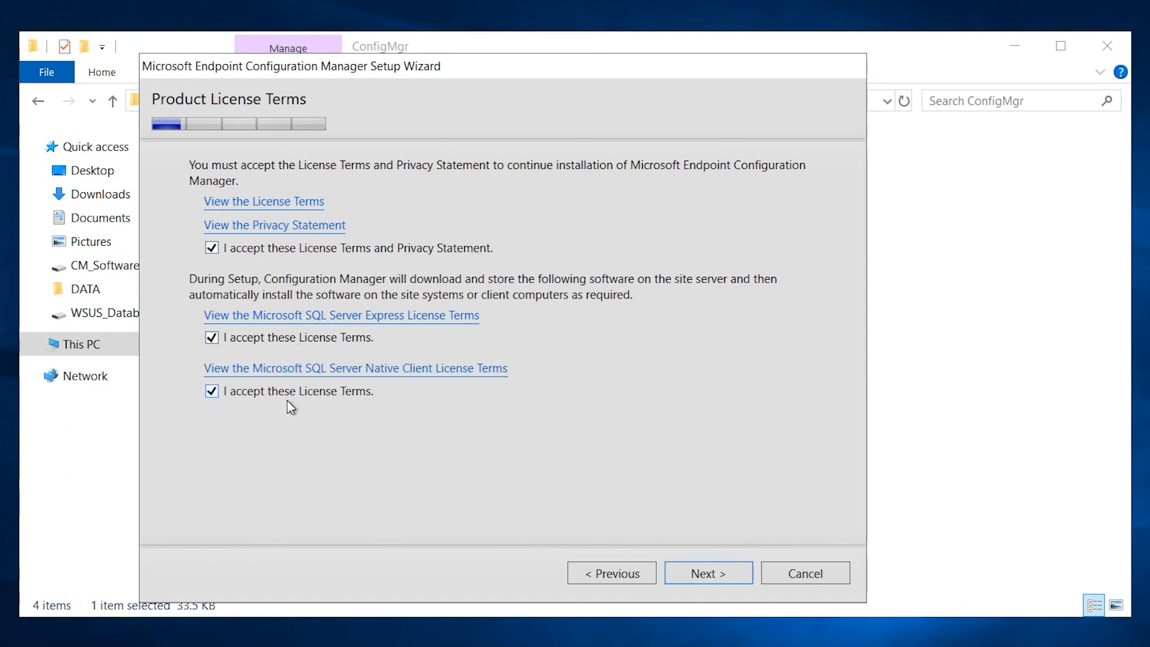
{"action": "left_click", "coordinate": [730, 570]}
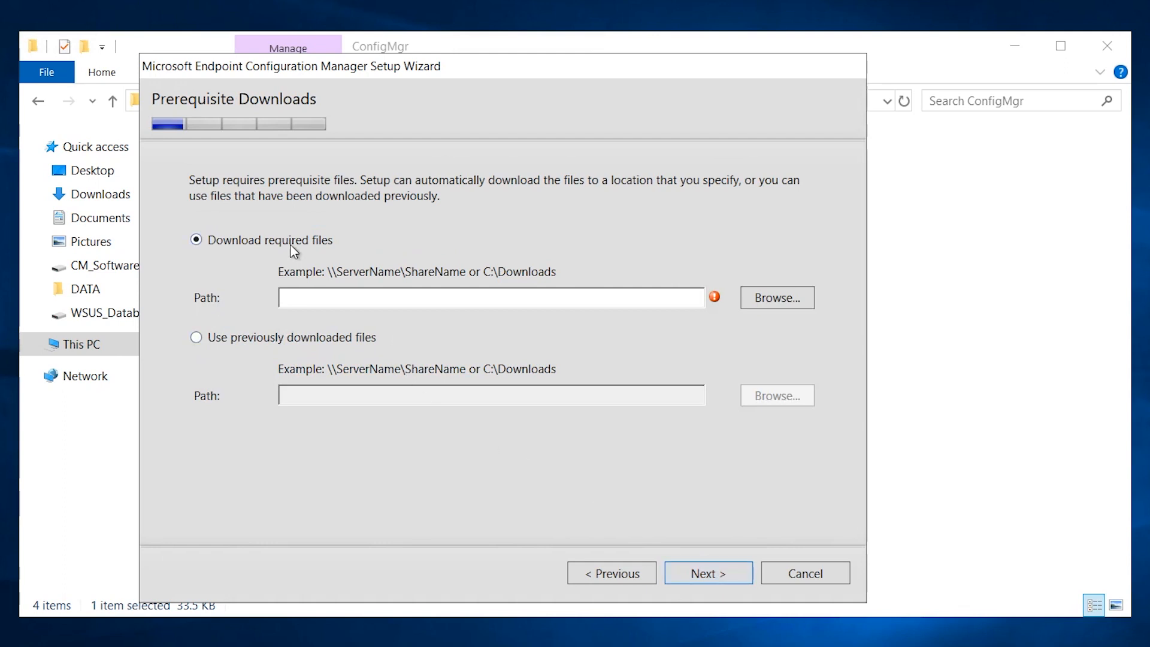
Use the previously downloaded prerequisite files from K:\ConfigMgr Update Files and continue the setup.
{"action": "left_click", "coordinate": [279, 339]}
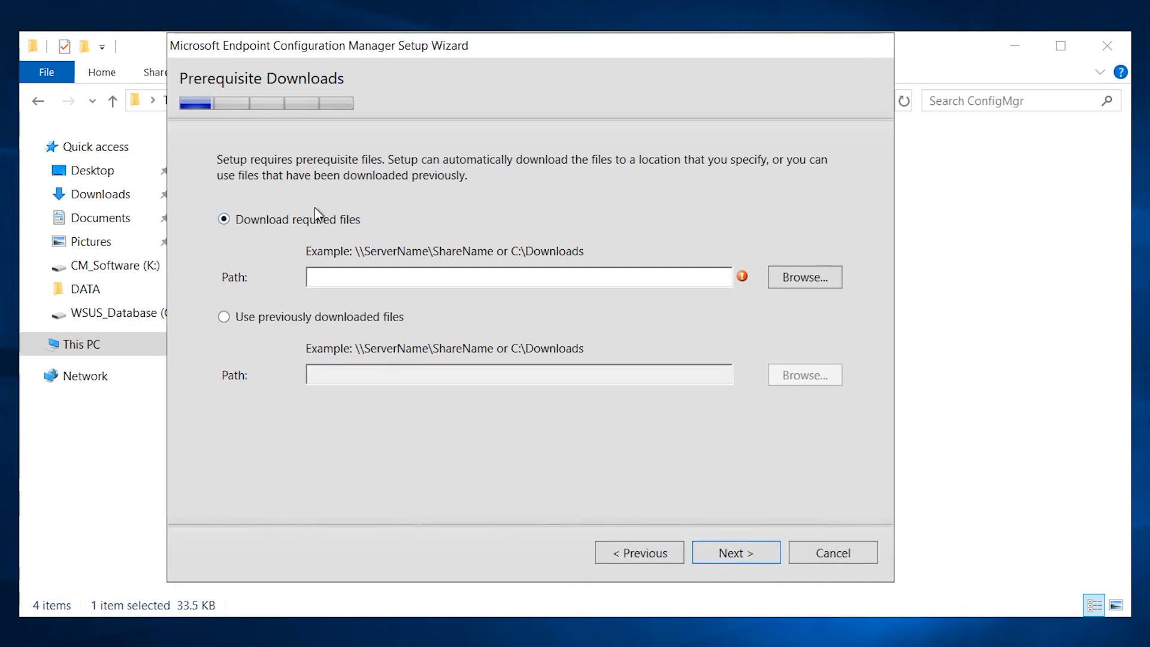
{"action": "left_click", "coordinate": [310, 321]}
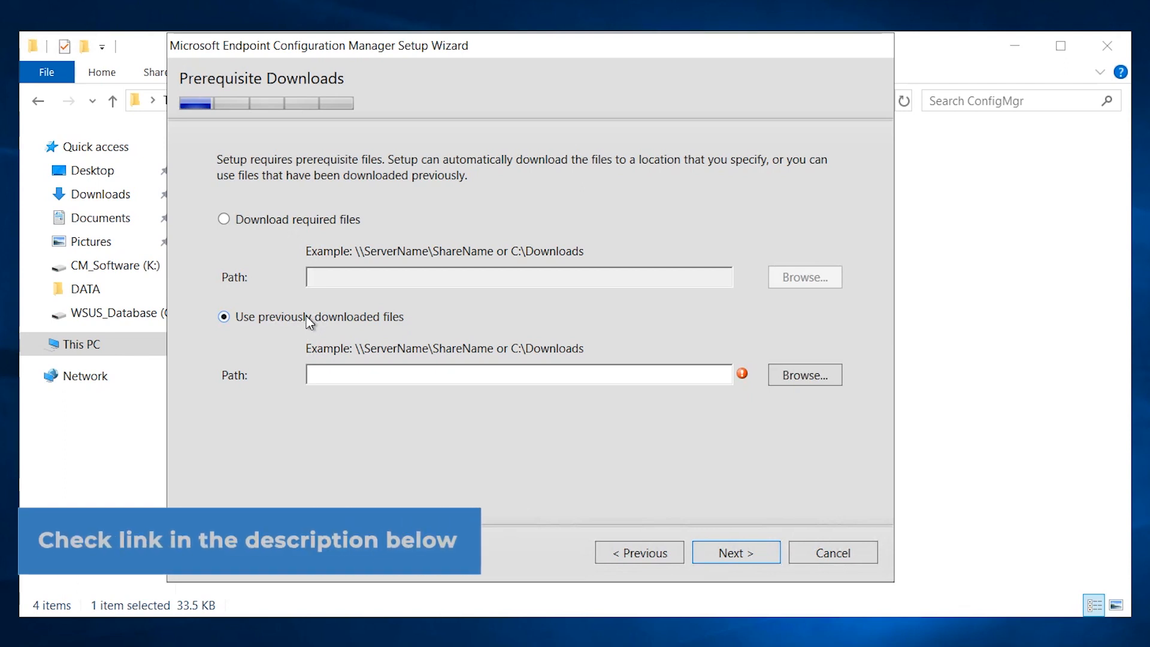
{"action": "left_click", "coordinate": [299, 221]}
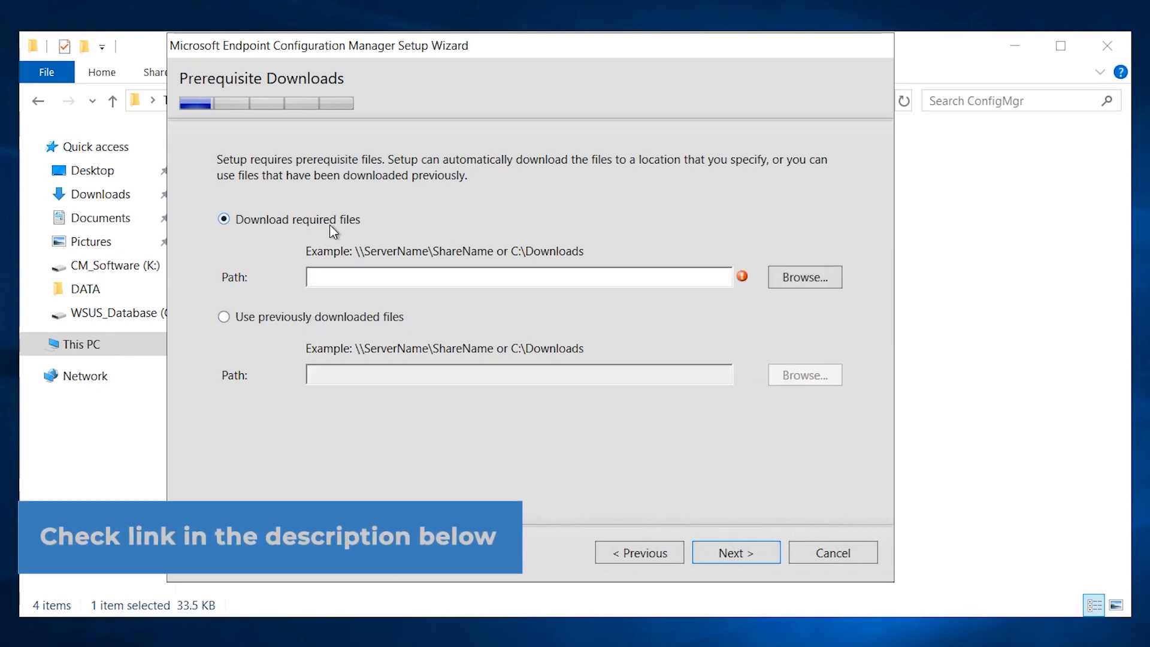
{"action": "left_click", "coordinate": [273, 321]}
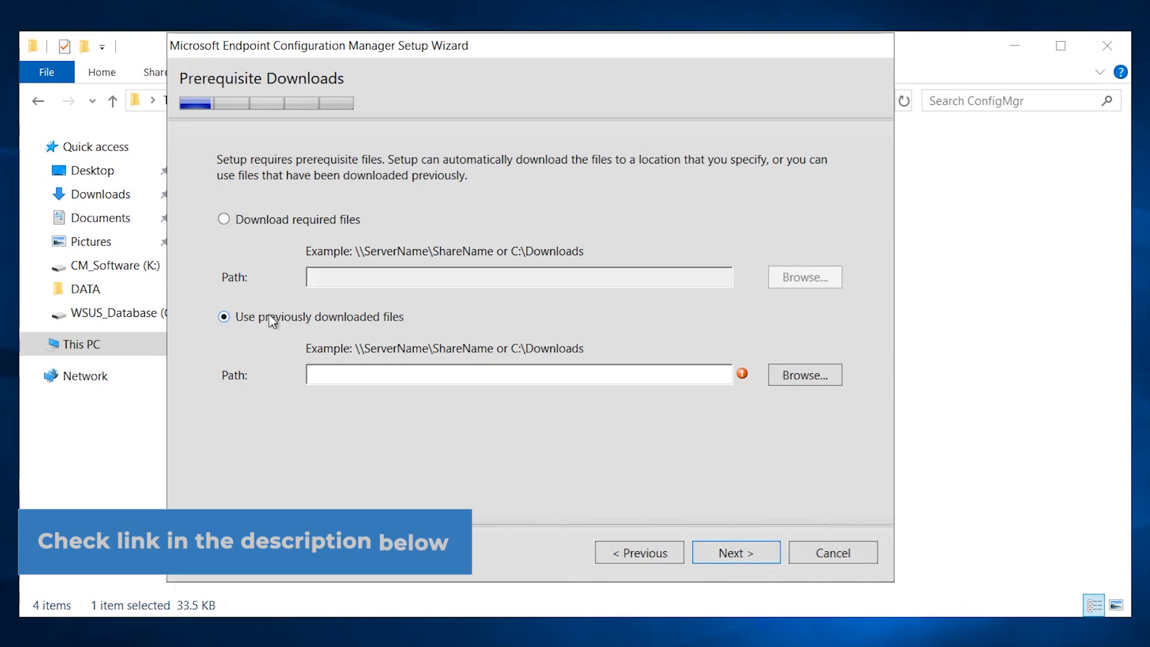
{"action": "left_click", "coordinate": [801, 382]}
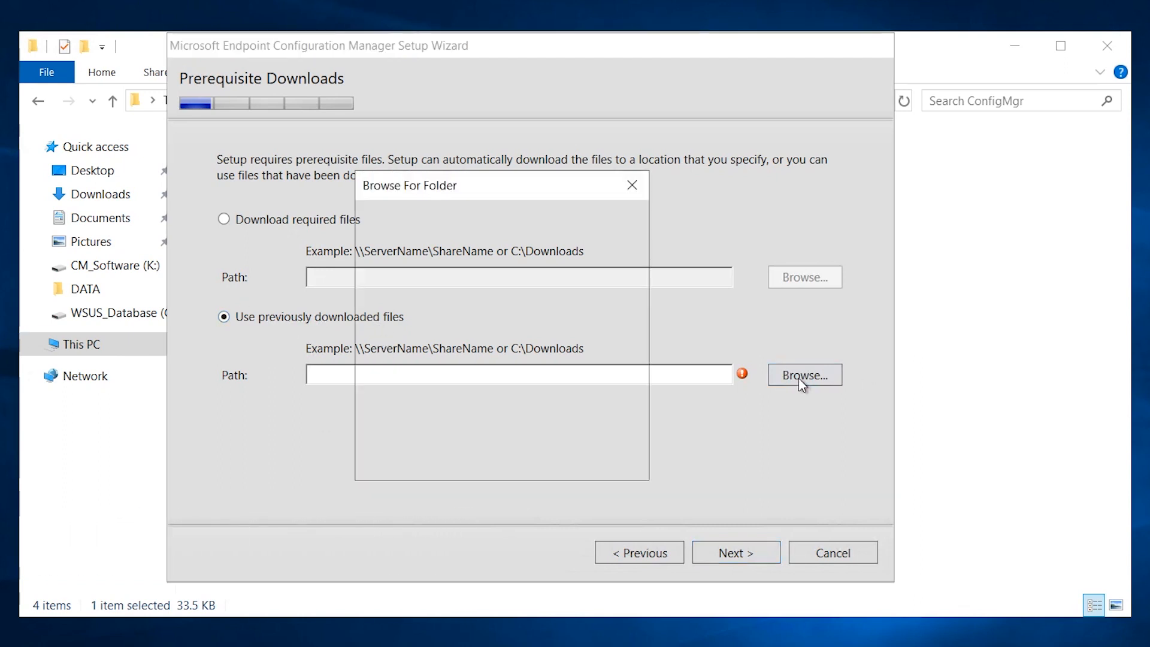
{"action": "scroll", "coordinate": [473, 359], "scroll_direction": "down", "scroll_amount": 4}
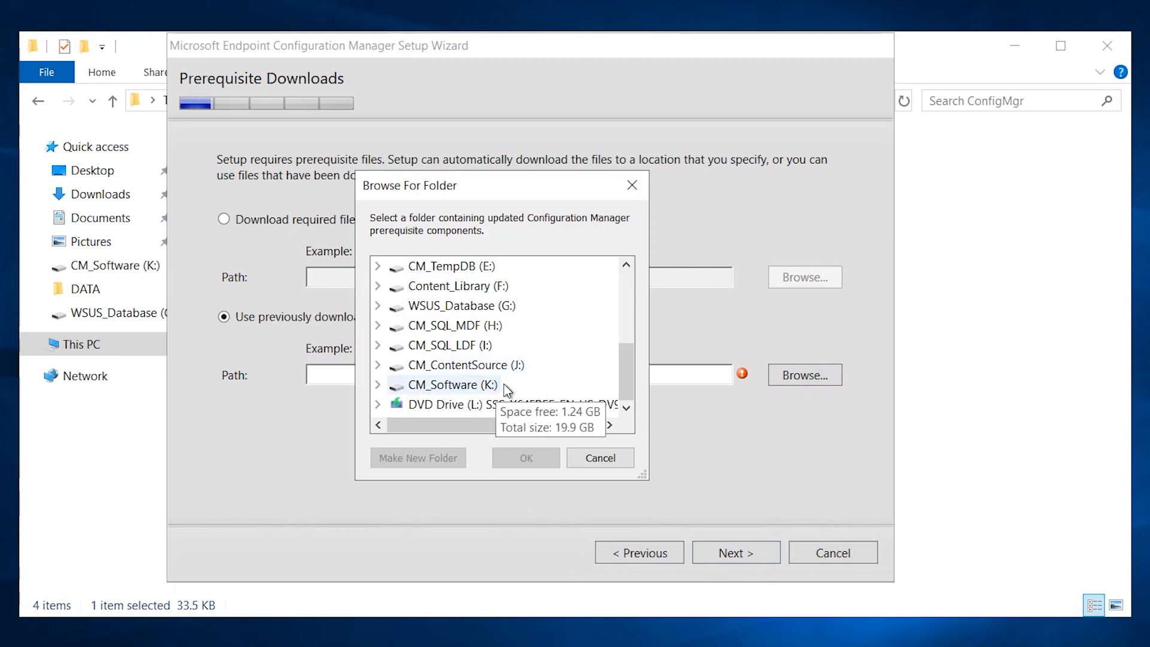
{"action": "left_click", "coordinate": [378, 385]}
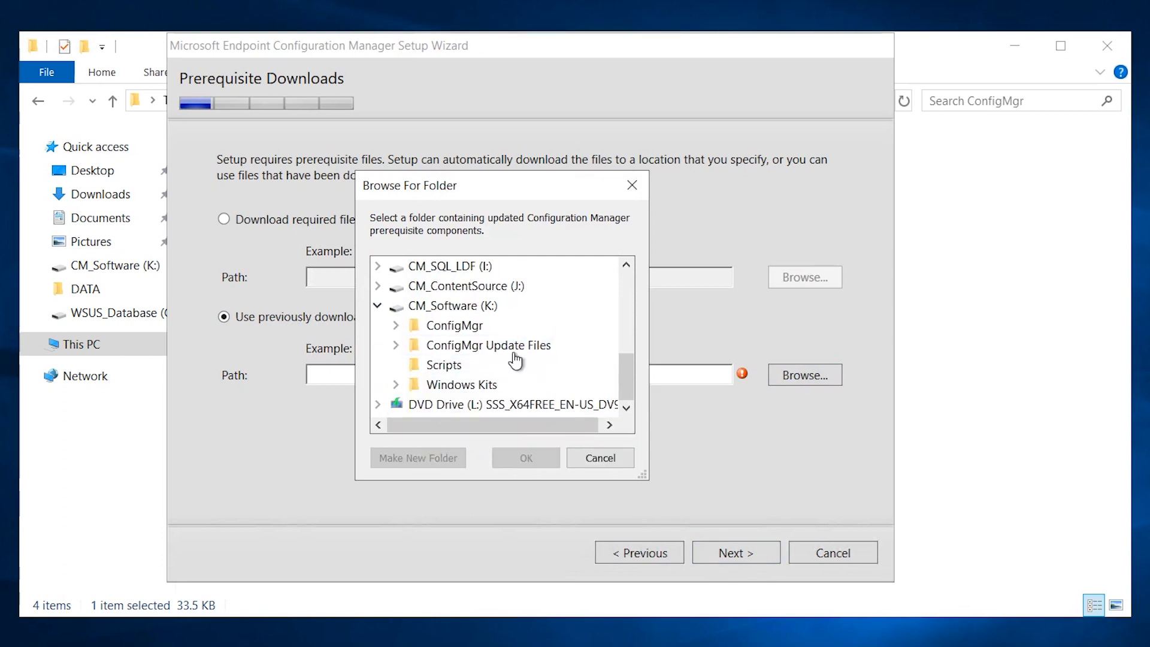
{"action": "double_click", "coordinate": [514, 352]}
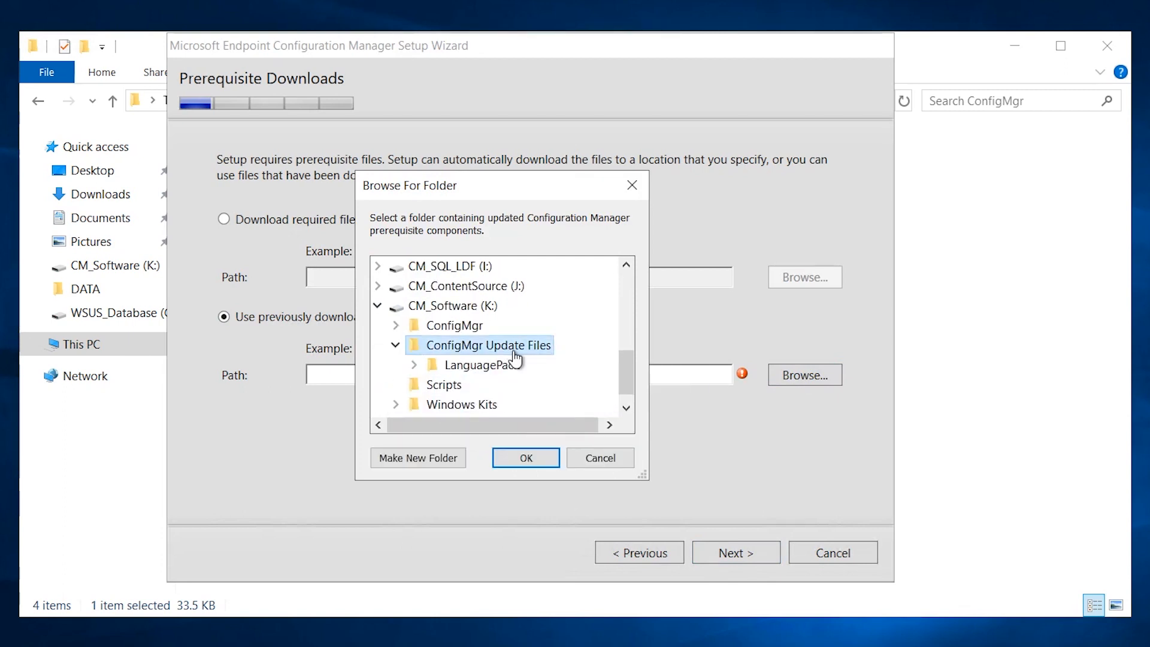
{"action": "left_click", "coordinate": [541, 465]}
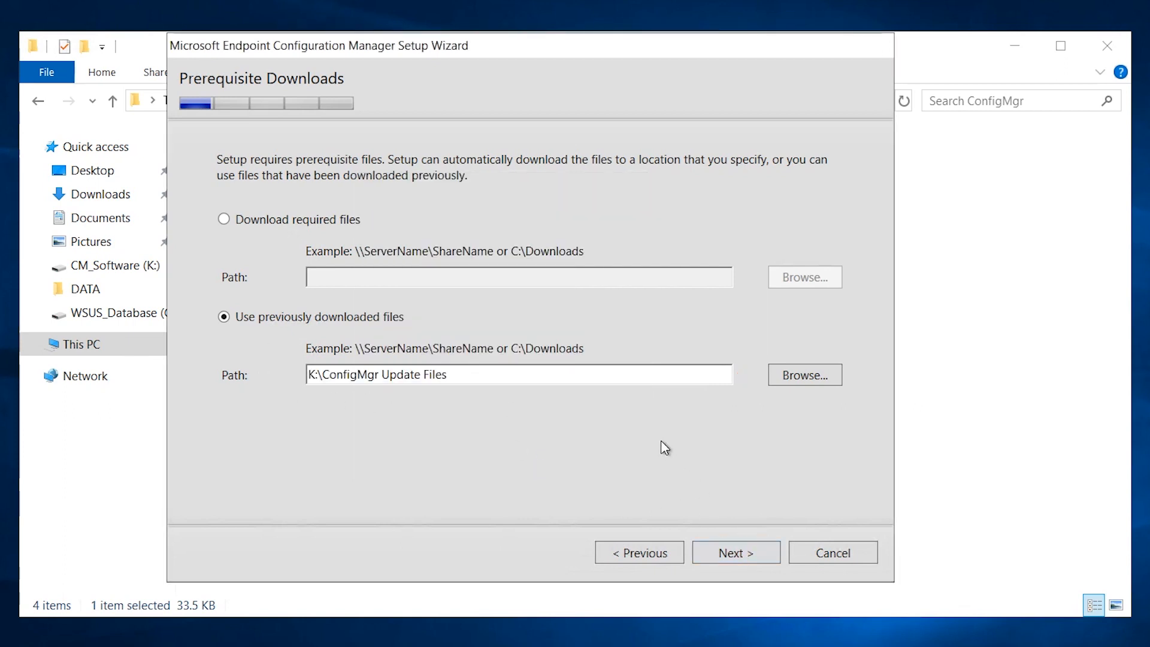
{"action": "left_click", "coordinate": [749, 552]}
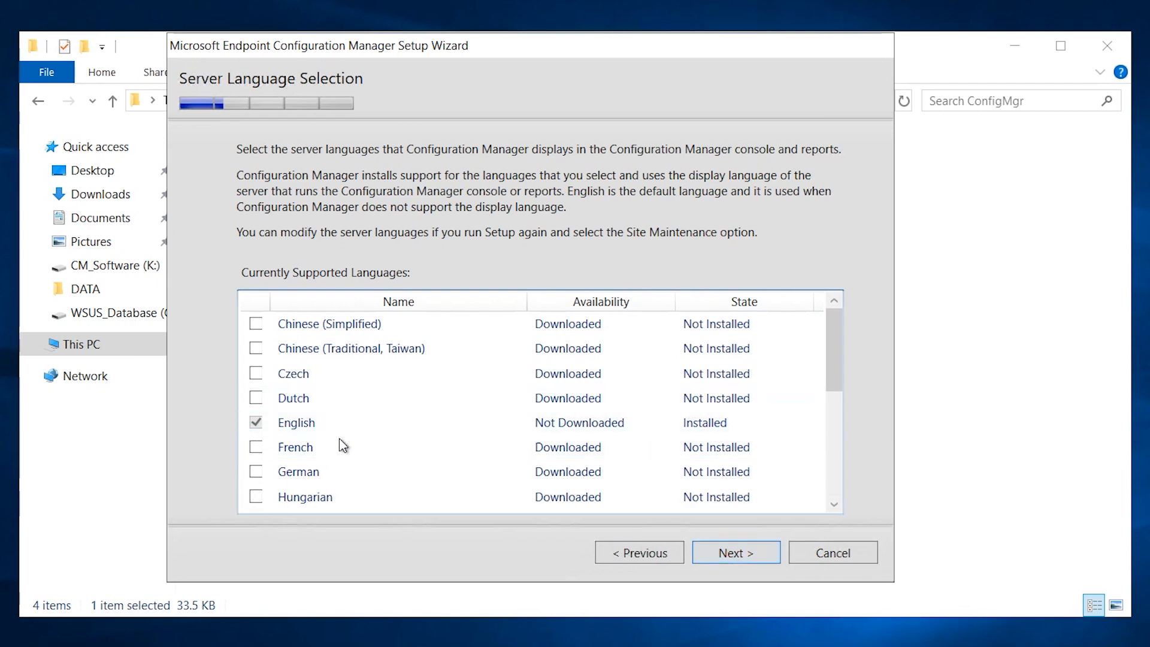
Review the supported languages and keep only English for both the server and the client.
{"action": "scroll", "coordinate": [358, 441], "scroll_direction": "down", "scroll_amount": 4}
{"action": "left_click", "coordinate": [762, 555]}
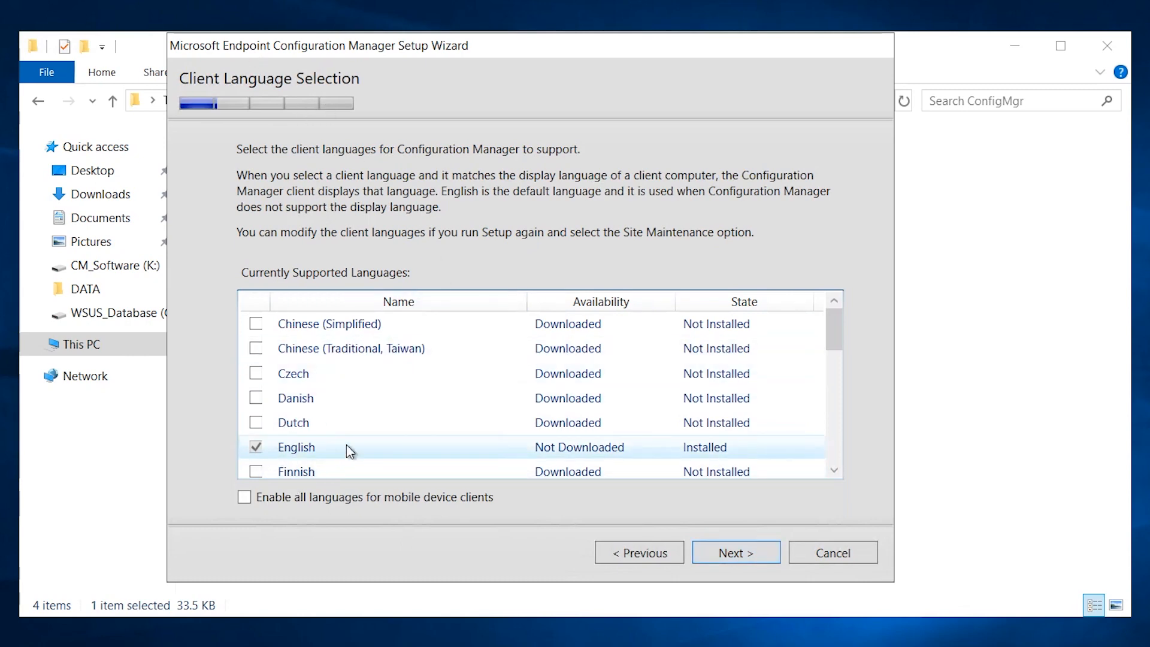
{"action": "scroll", "coordinate": [419, 431], "scroll_direction": "down", "scroll_amount": 5}
{"action": "scroll", "coordinate": [525, 425], "scroll_direction": "up", "scroll_amount": 5}
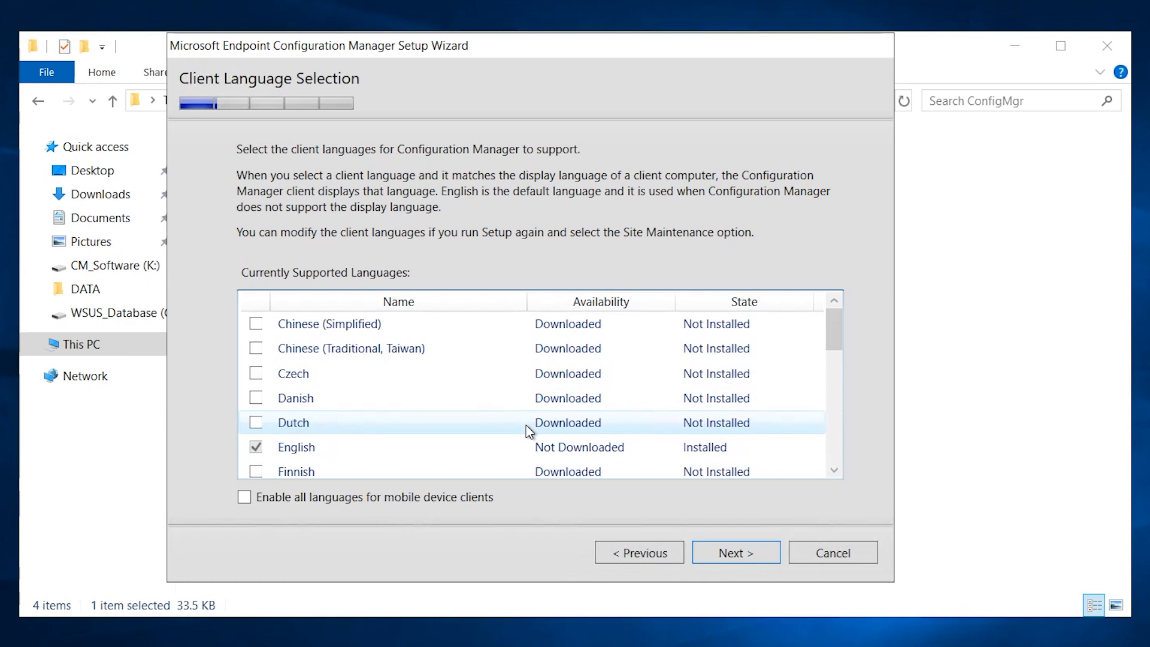
{"action": "left_click", "coordinate": [753, 551]}
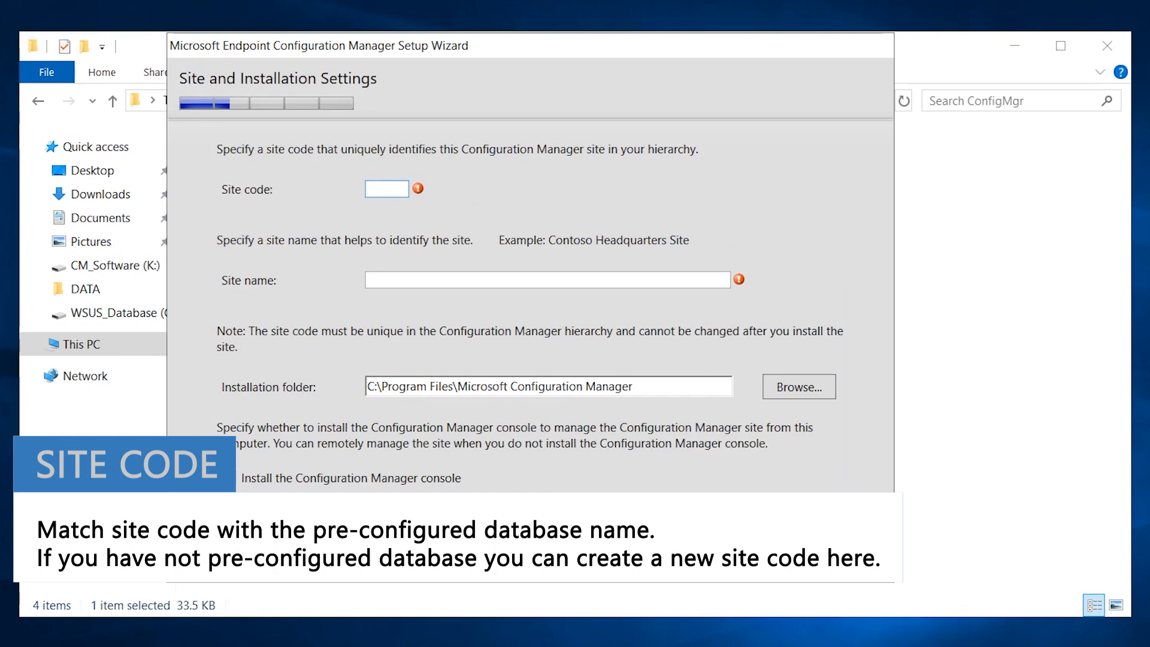
Set the site code to TK3 and the site name to TEKNEX HEAD OFFICE.
{"action": "type", "text": "TK3"}
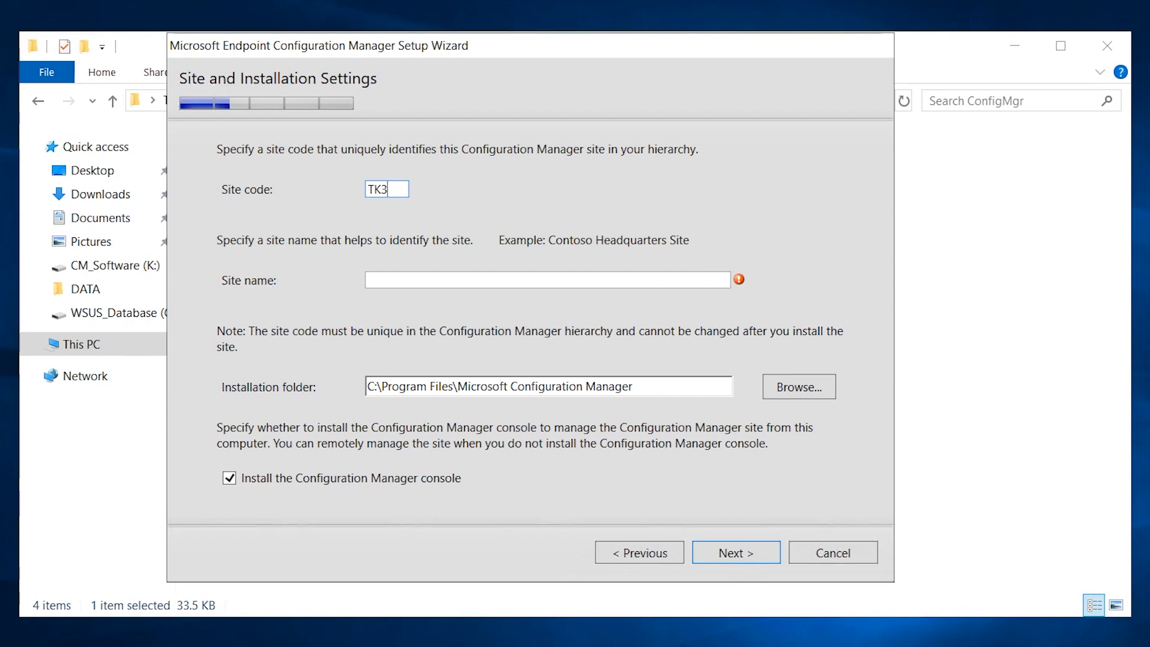
{"action": "left_click", "coordinate": [381, 281]}
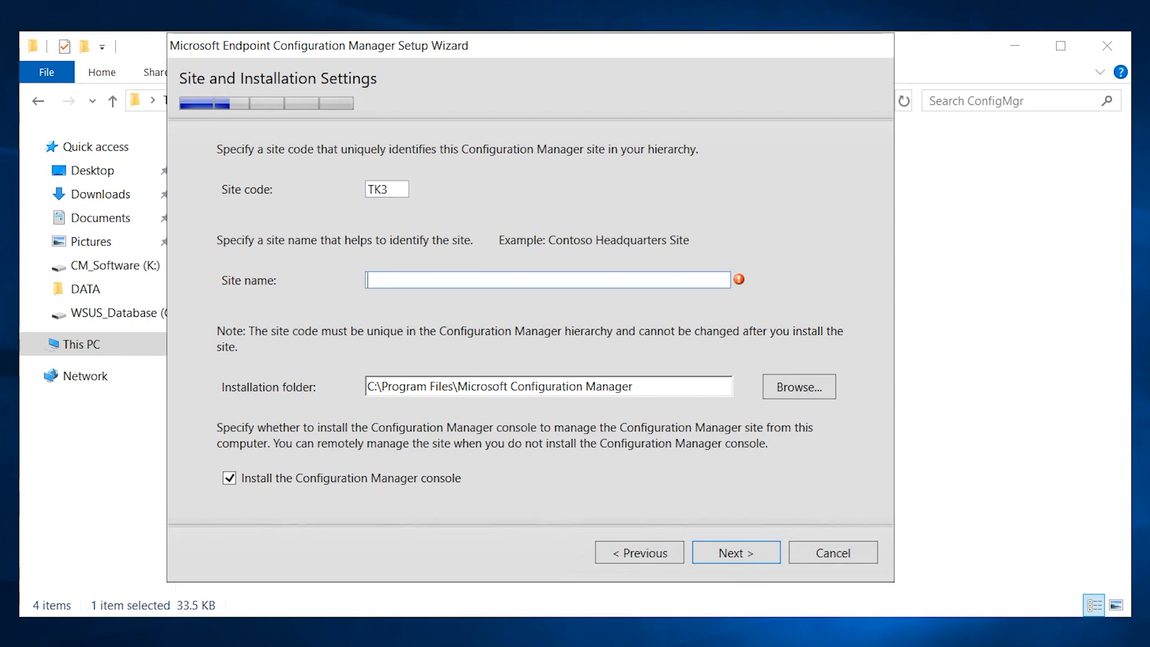
{"action": "type", "text": "TEKNEX HEAD OFFICE"}
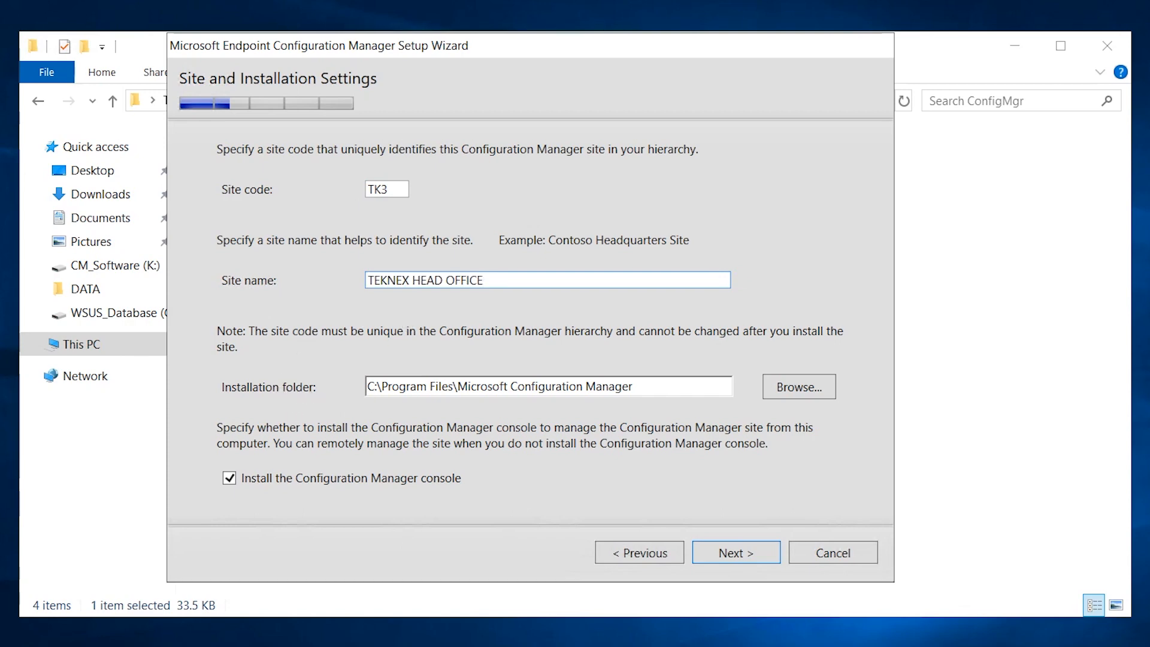
Switch to File Explorer and look up the CM_Install (D:) drive and its path as the installation target.
{"action": "left_click", "coordinate": [377, 387]}
{"action": "left_click_drag", "start_coordinate": [378, 387], "coordinate": [367, 387]}
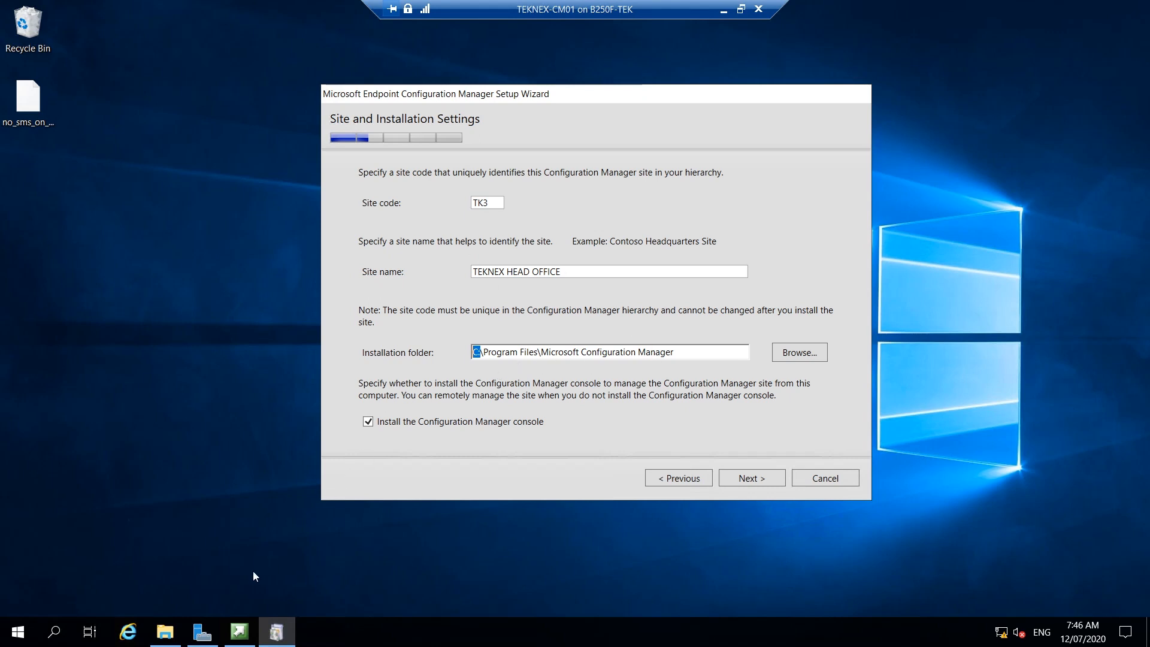
{"action": "left_click", "coordinate": [164, 632]}
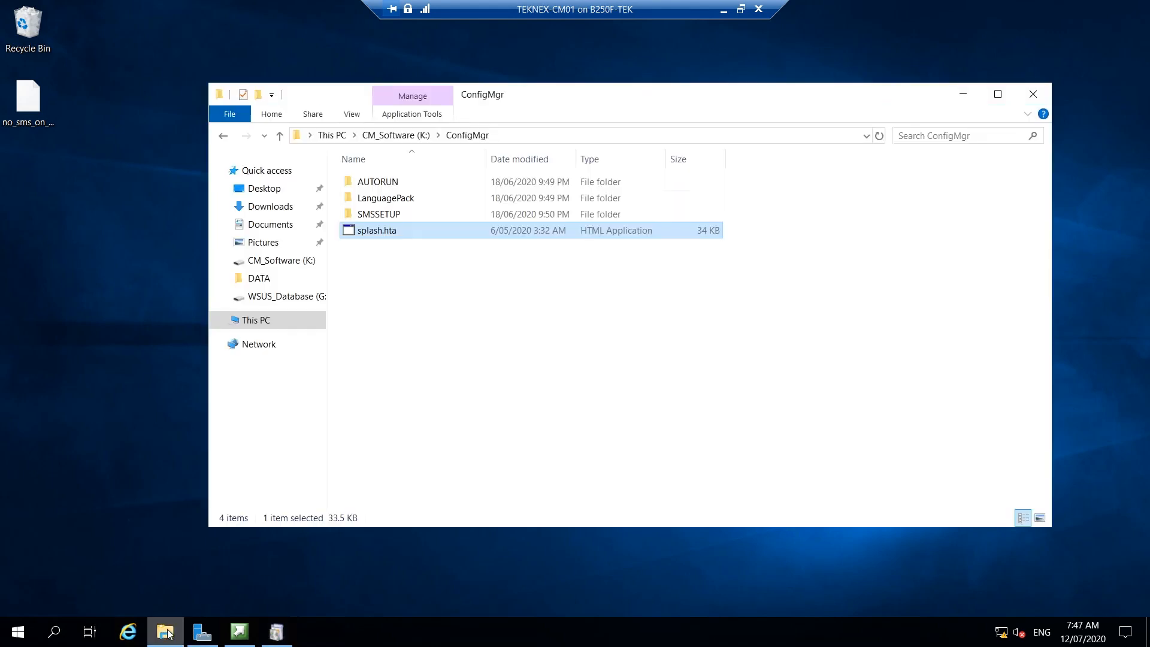
{"action": "left_click", "coordinate": [248, 324]}
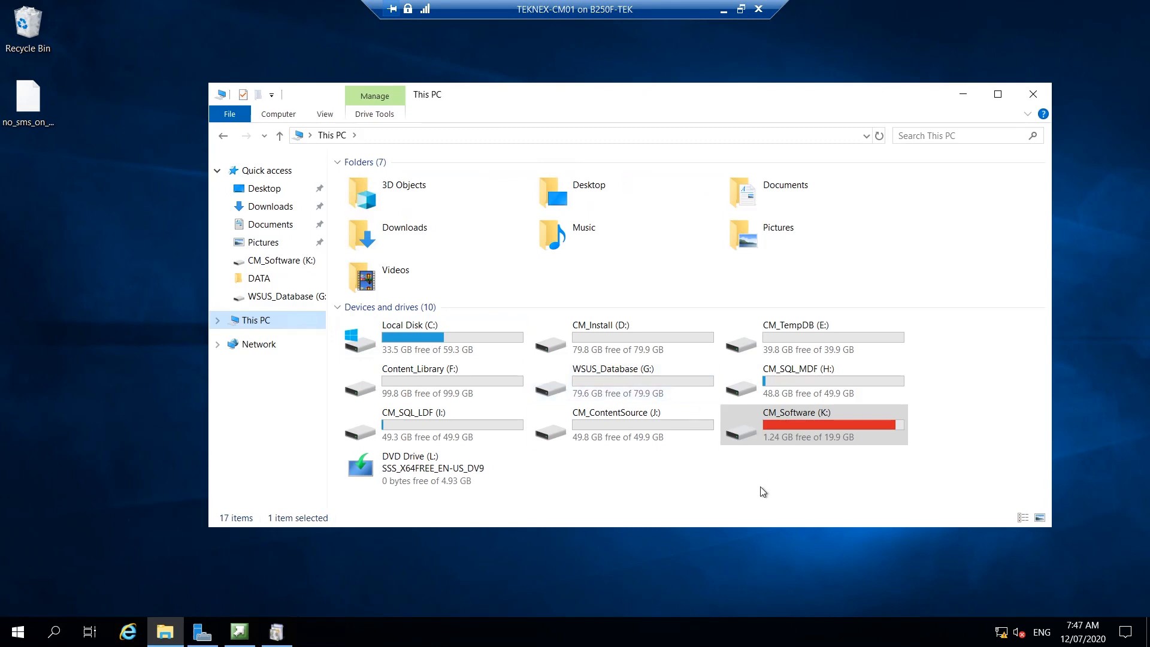
{"action": "left_click", "coordinate": [612, 350]}
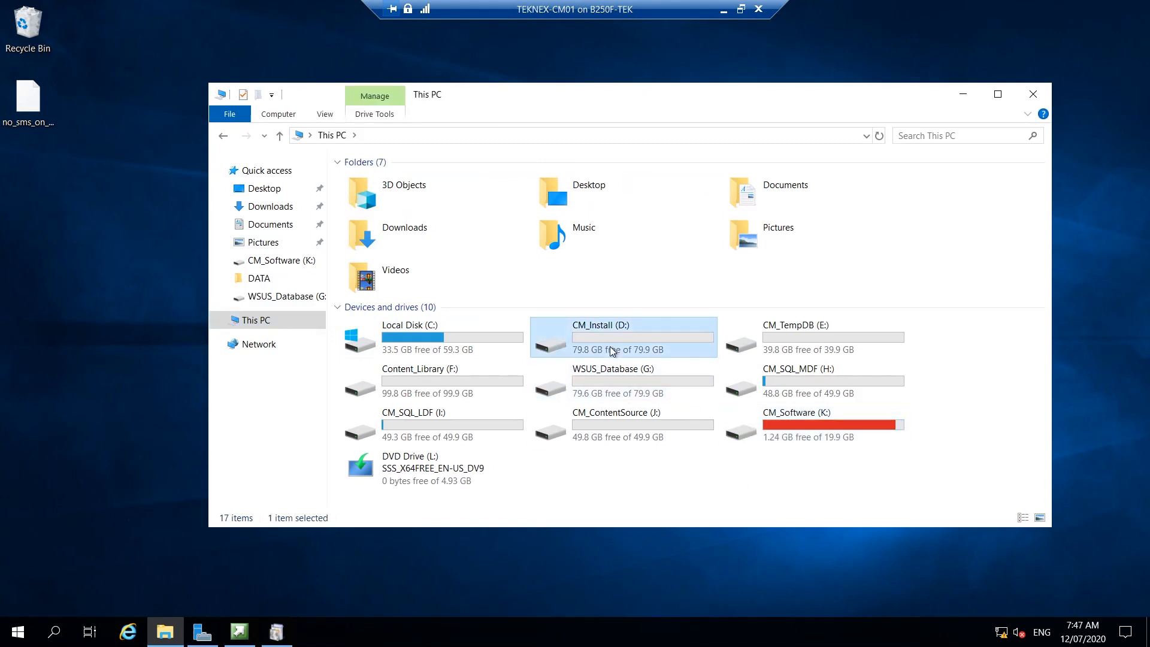
{"action": "double_click", "coordinate": [610, 346]}
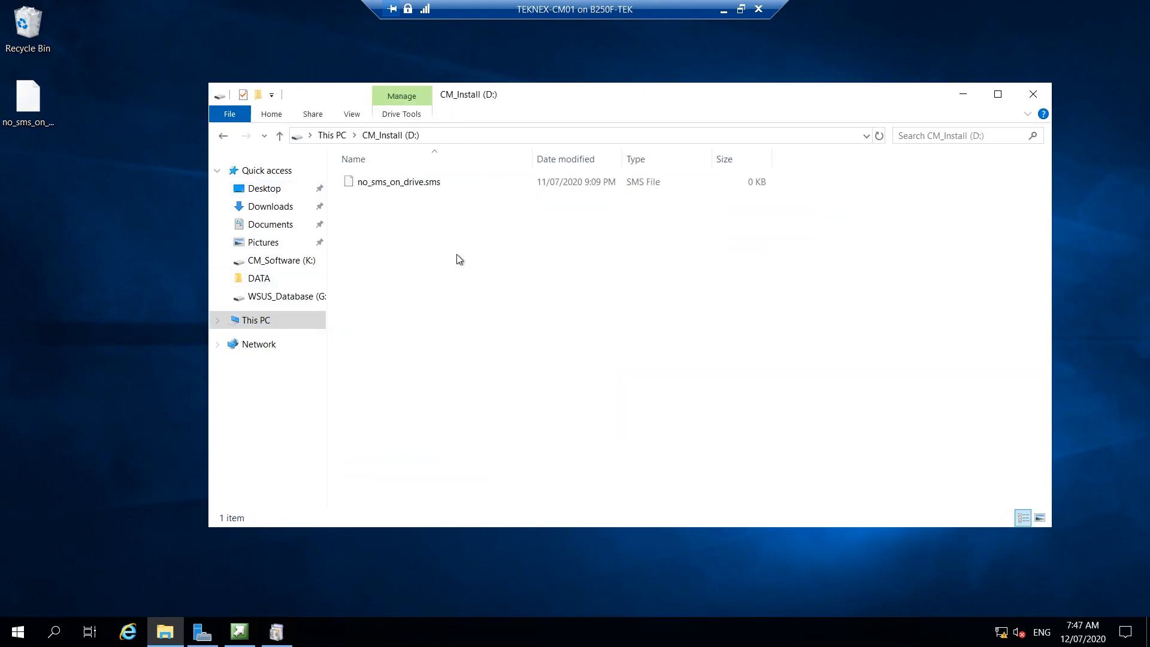
{"action": "left_click", "coordinate": [462, 136]}
{"action": "left_click", "coordinate": [463, 136]}
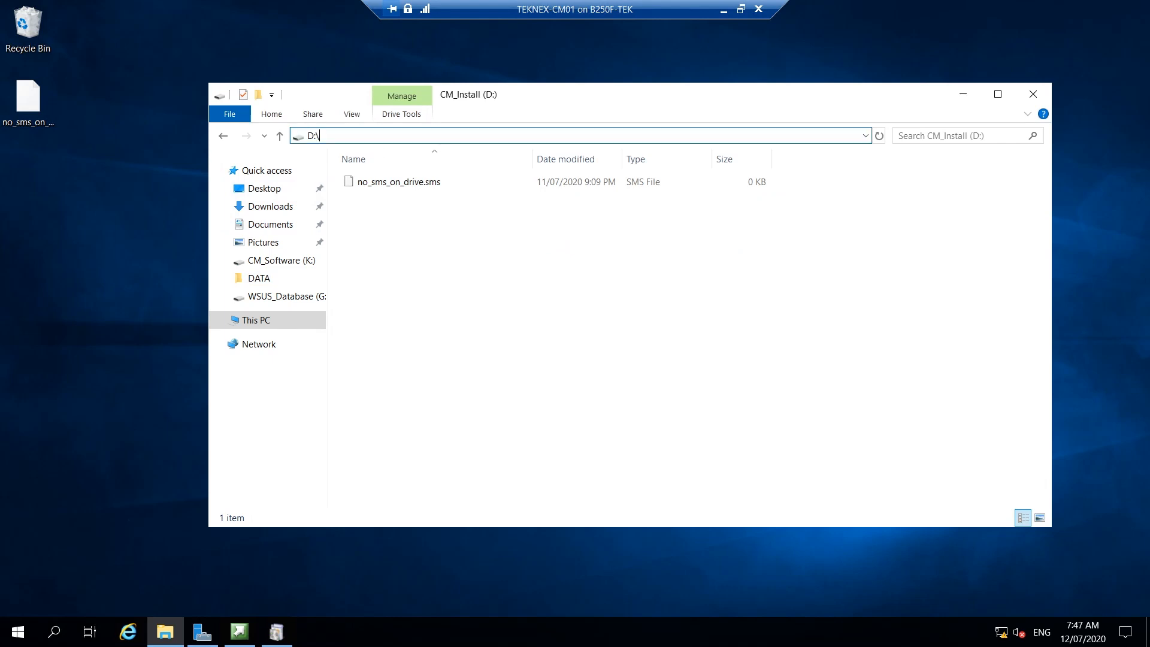
{"action": "left_click_drag", "start_coordinate": [319, 136], "coordinate": [307, 136]}
Return to the setup wizard, set the installation folder to D:\Program Files\Microsoft Configuration Manager, and continue.
{"action": "left_click", "coordinate": [240, 638]}
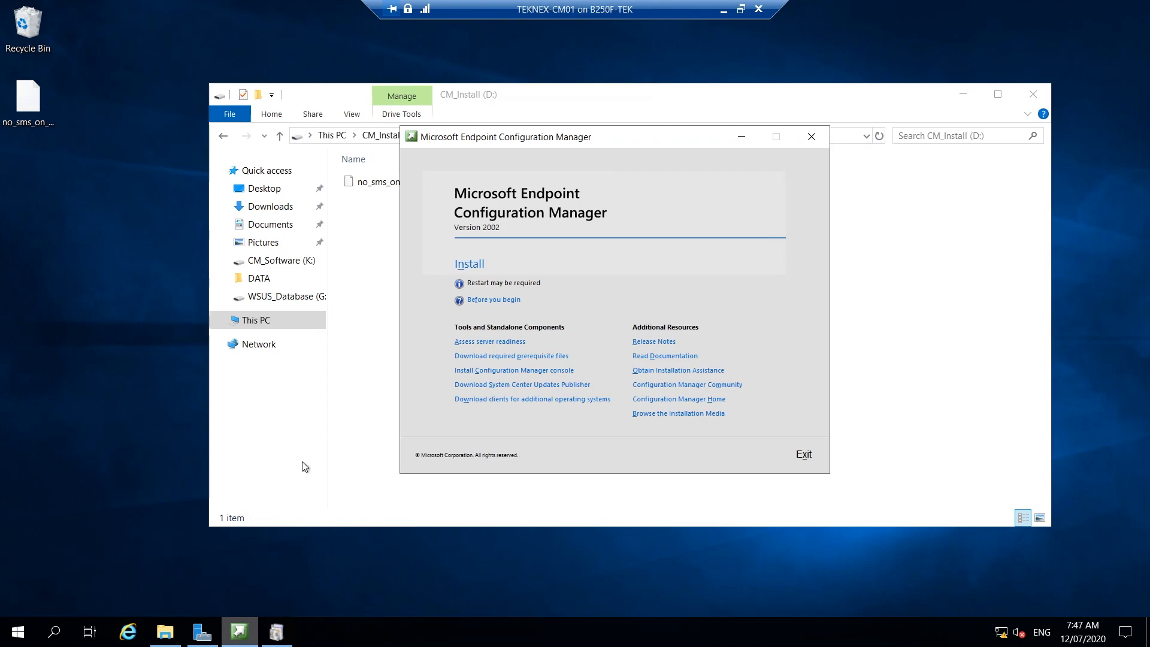
{"action": "left_click", "coordinate": [277, 632]}
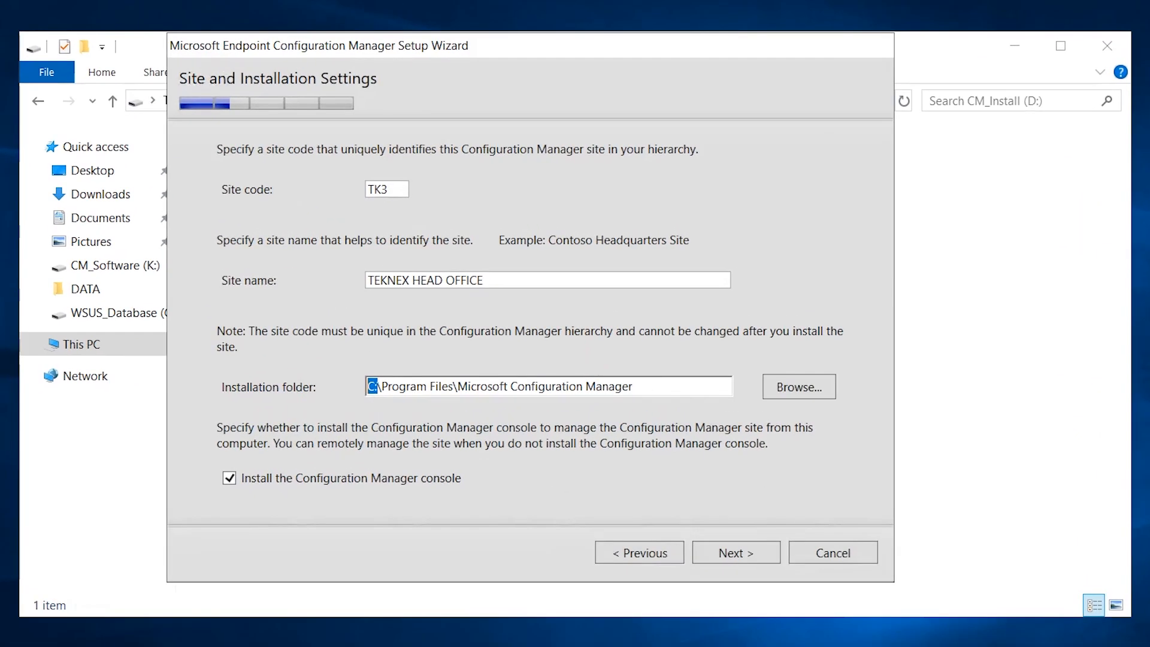
{"action": "left_click", "coordinate": [371, 386]}
{"action": "key", "text": "BackSpace"}
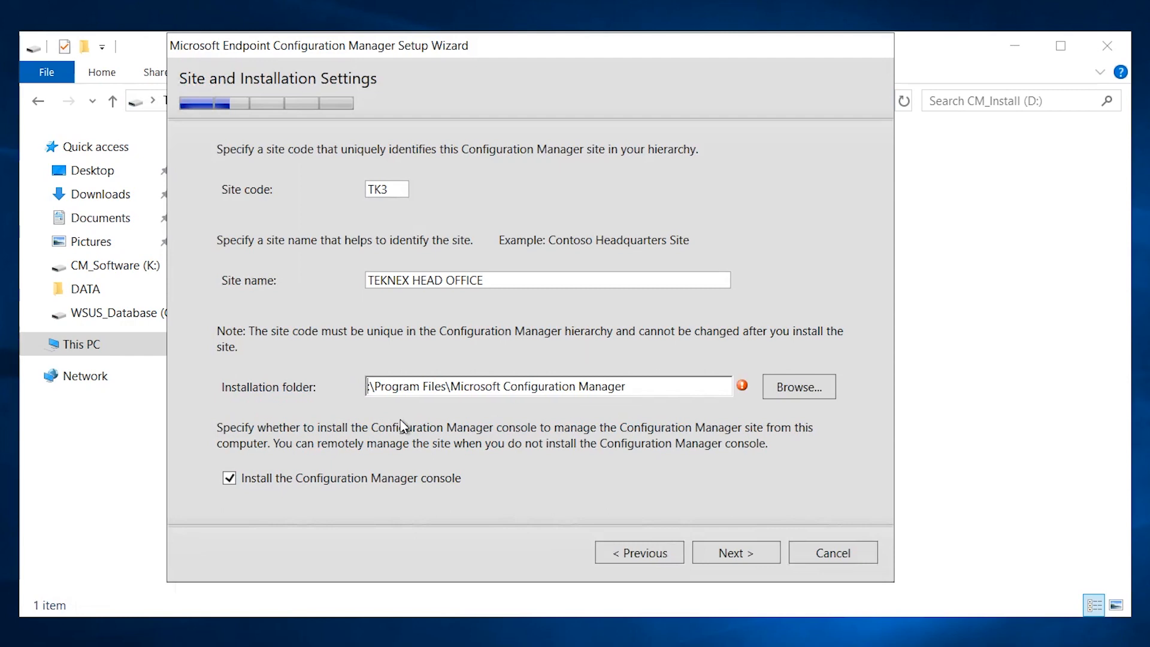
{"action": "type", "text": "D"}
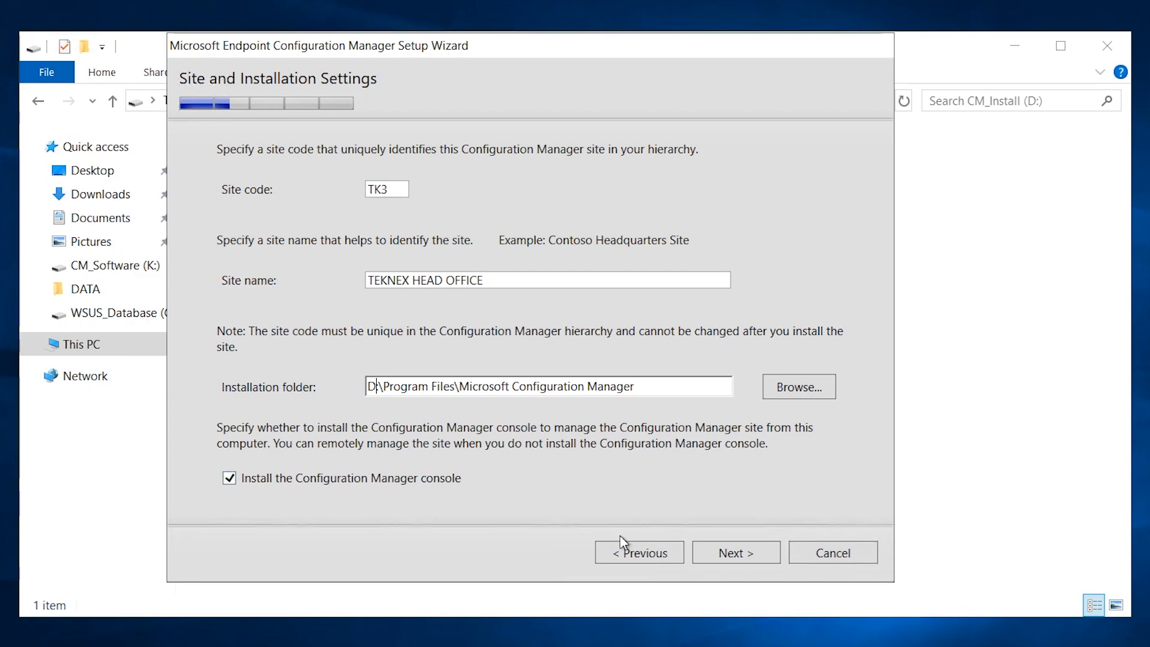
{"action": "left_click", "coordinate": [753, 557]}
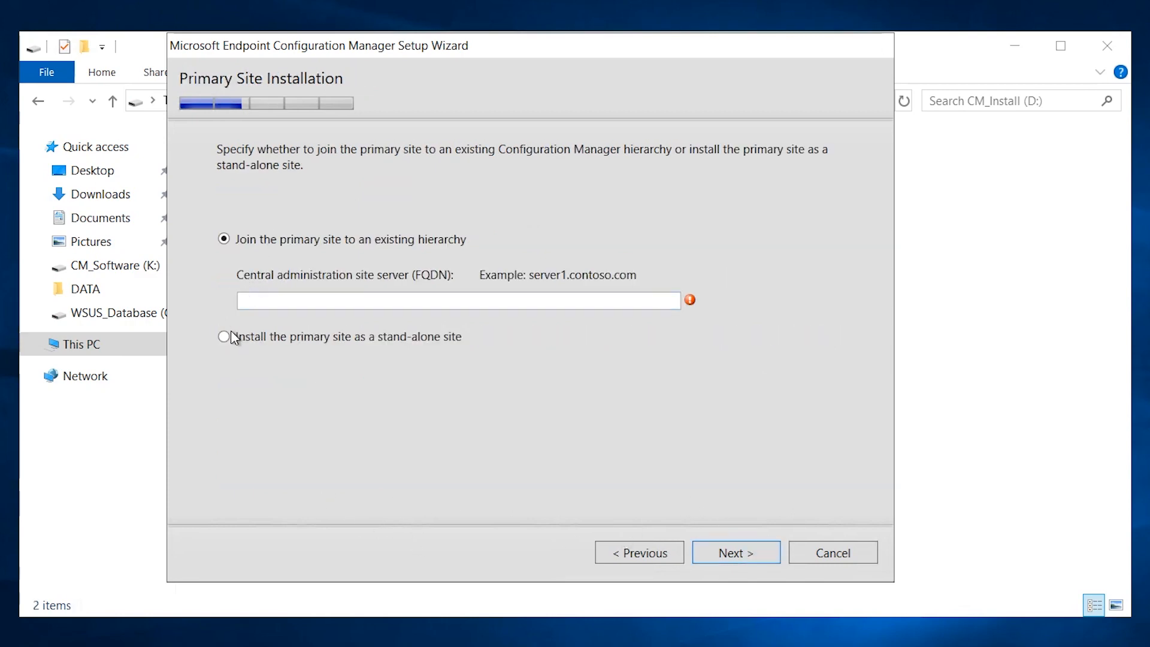
Choose to install the primary site as a stand-alone site and confirm the choice.
{"action": "left_click", "coordinate": [224, 336]}
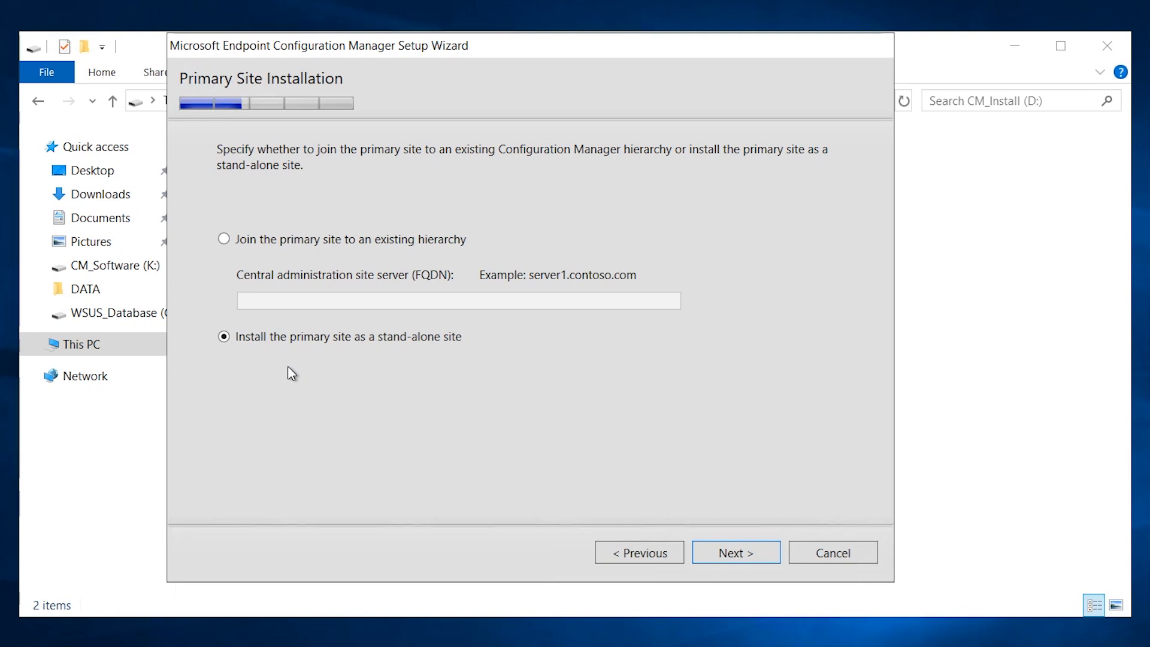
{"action": "left_click", "coordinate": [730, 558]}
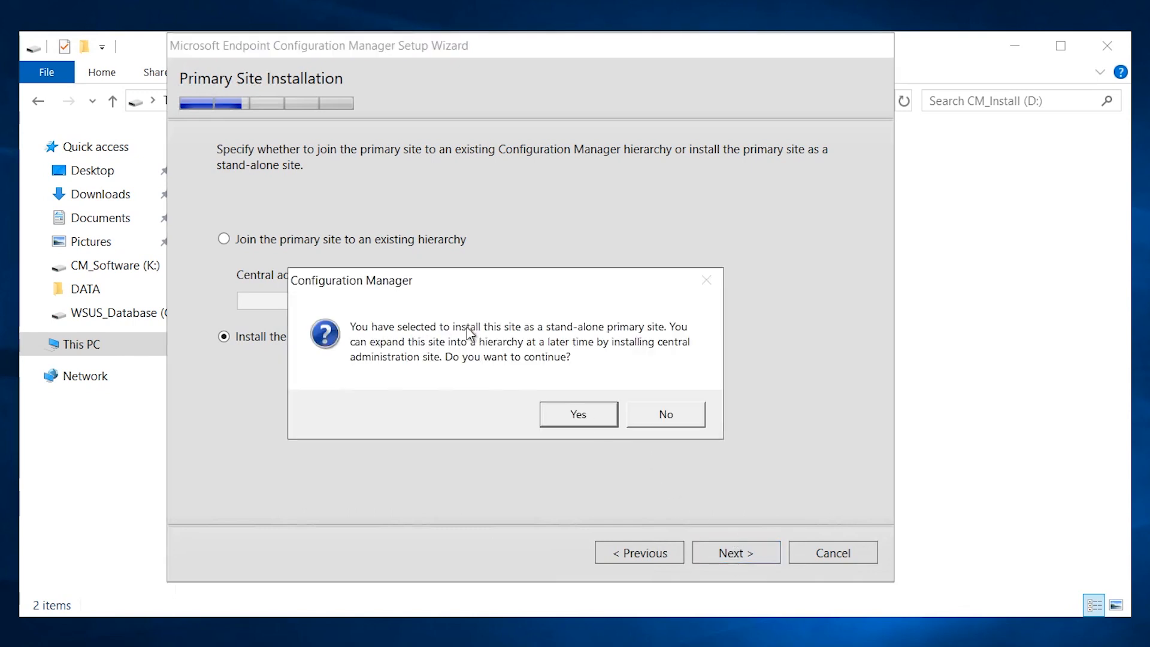
{"action": "left_click", "coordinate": [589, 412]}
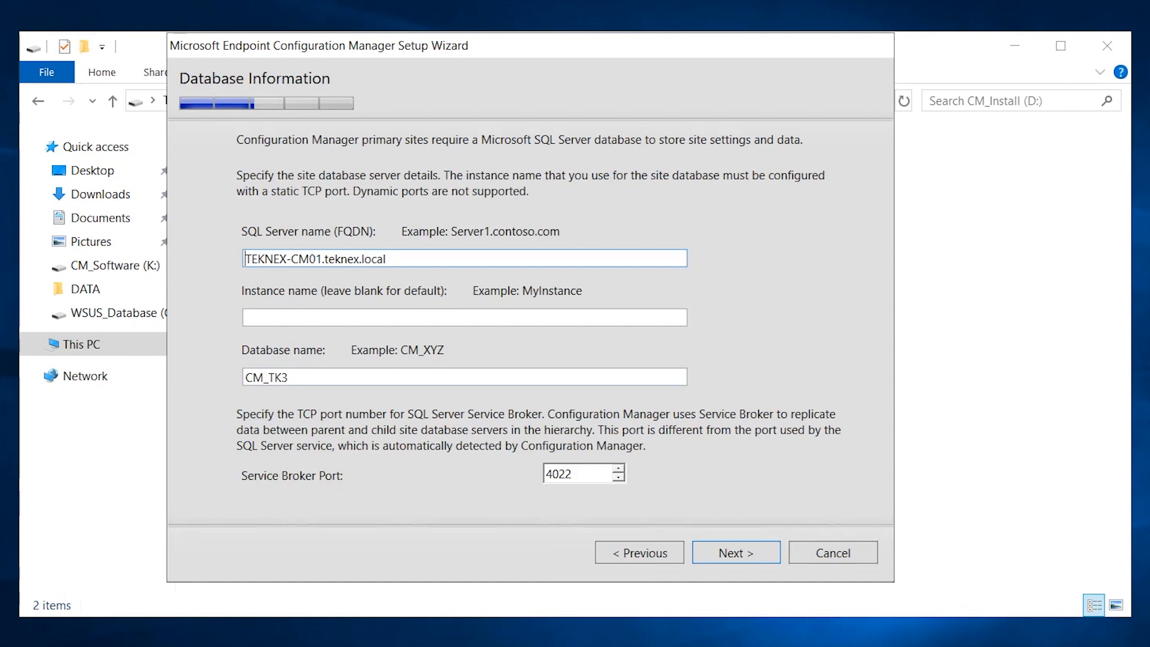
Review the SQL Server name, instance, database name and Service Broker port, keep the defaults, and continue.
{"action": "left_click_drag", "start_coordinate": [395, 259], "coordinate": [258, 259]}
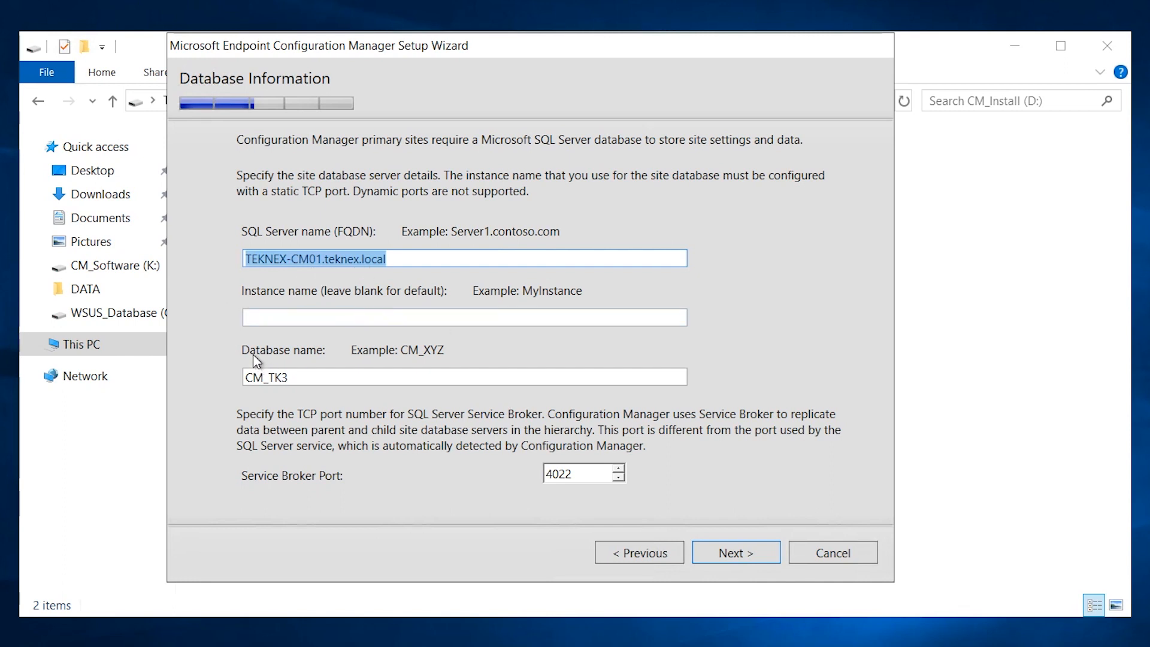
{"action": "left_click", "coordinate": [315, 376]}
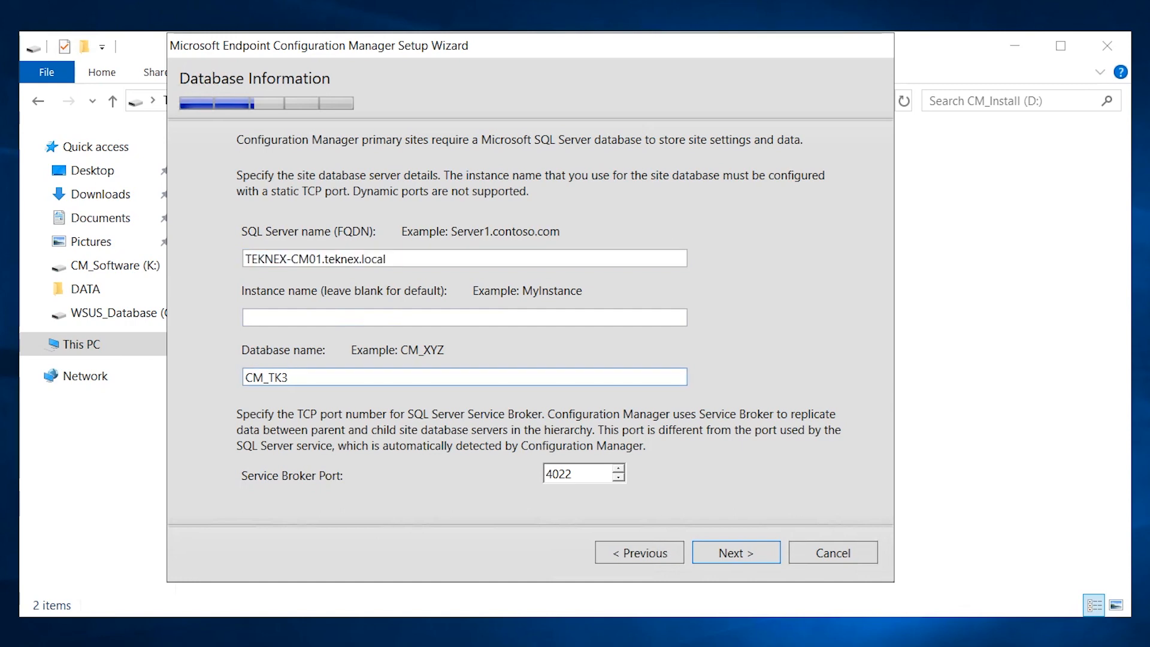
{"action": "left_click_drag", "start_coordinate": [291, 377], "coordinate": [240, 379]}
{"action": "left_click", "coordinate": [298, 378]}
{"action": "left_click_drag", "start_coordinate": [292, 378], "coordinate": [236, 378]}
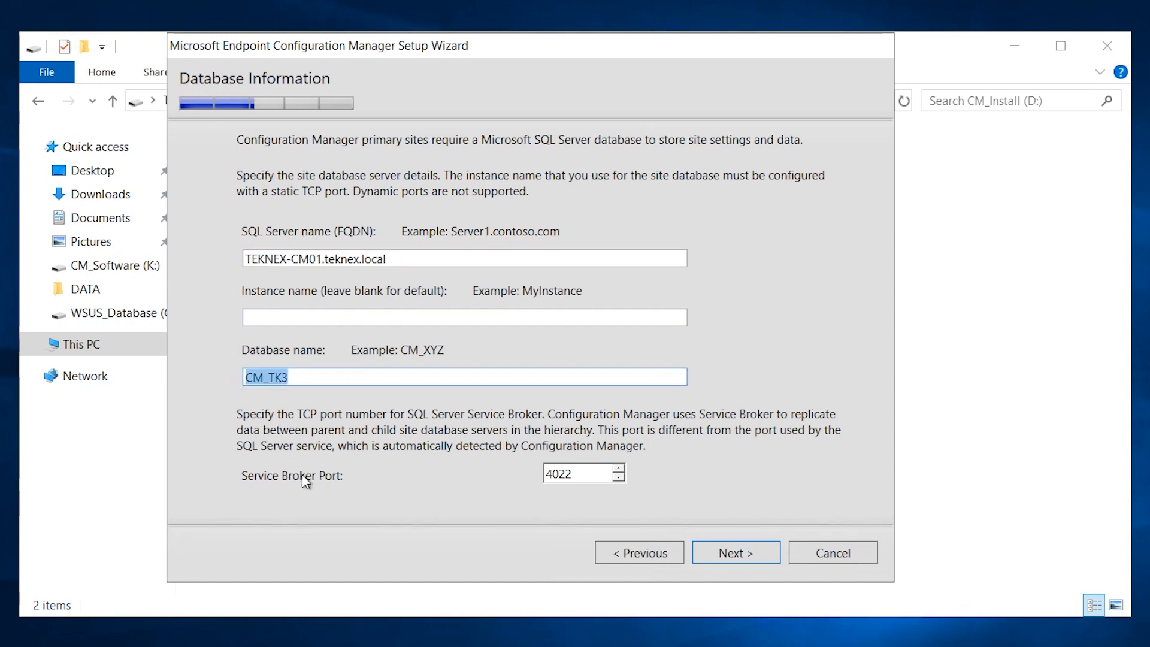
{"action": "left_click_drag", "start_coordinate": [576, 474], "coordinate": [543, 475]}
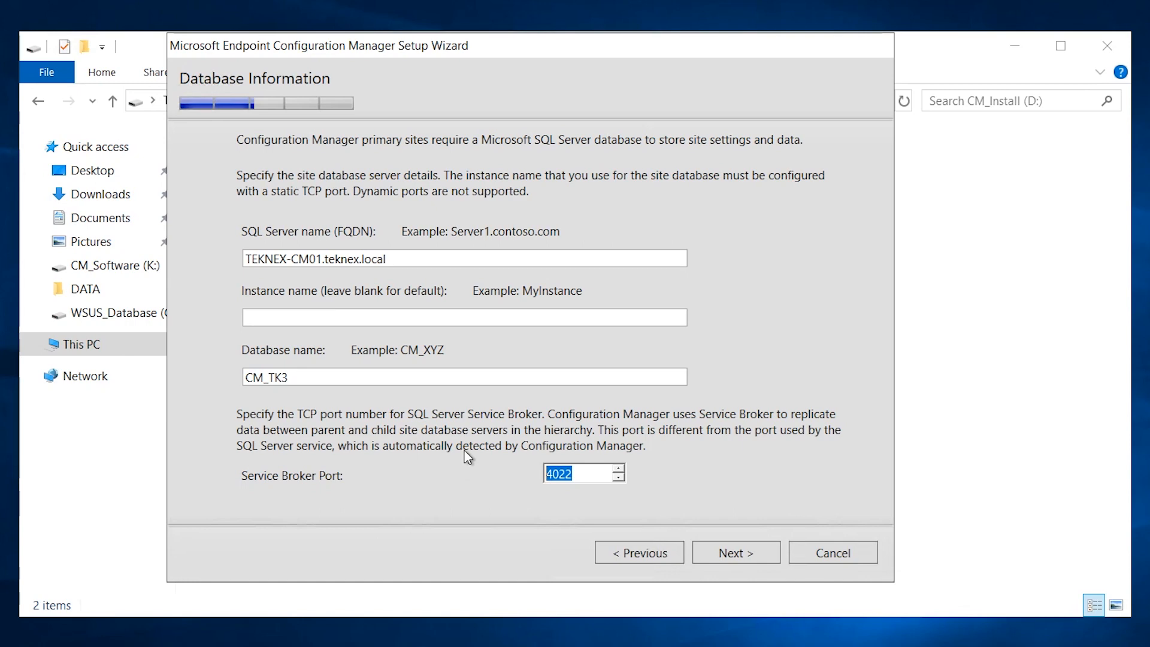
{"action": "left_click", "coordinate": [257, 317]}
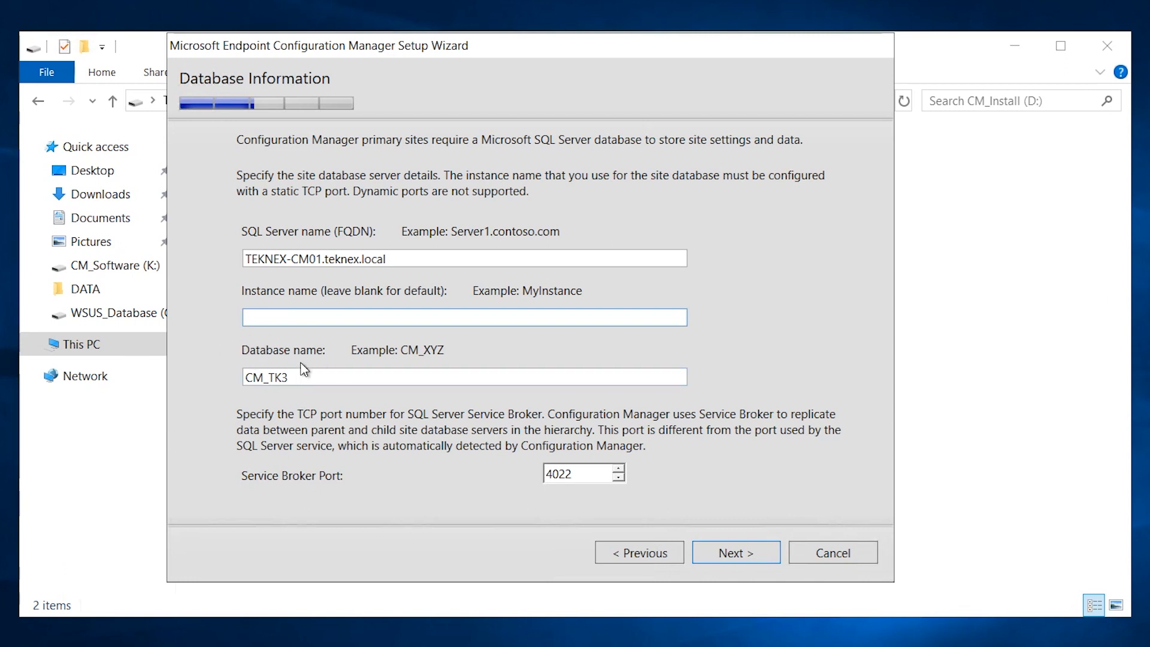
{"action": "key", "text": "Tab"}
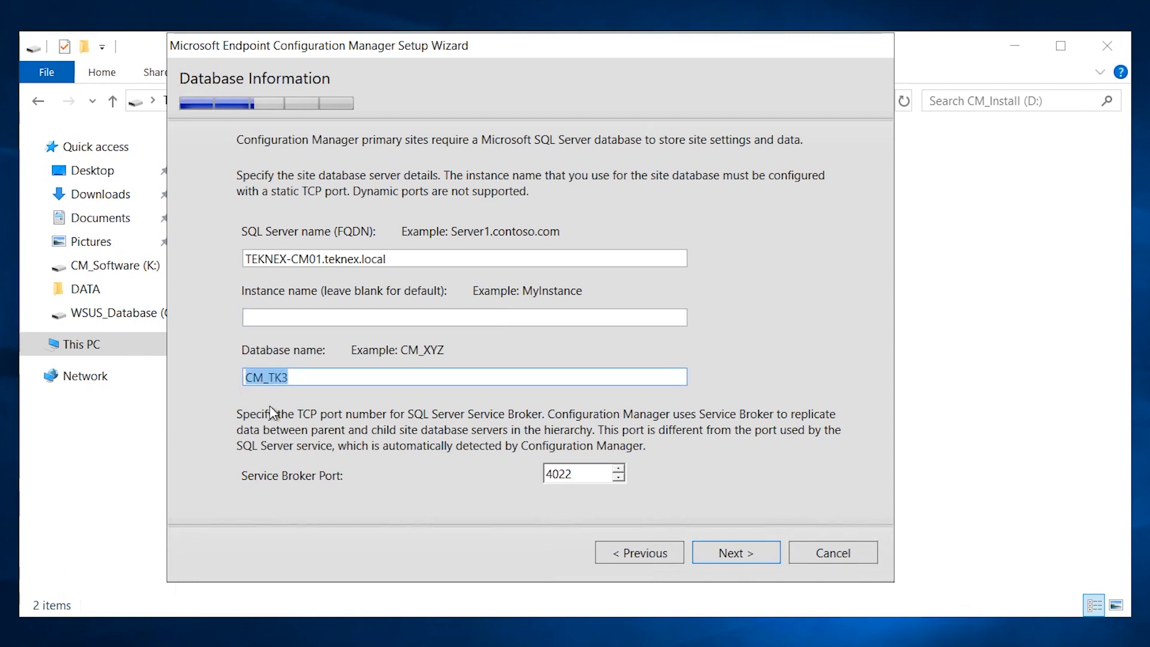
{"action": "left_click", "coordinate": [748, 554]}
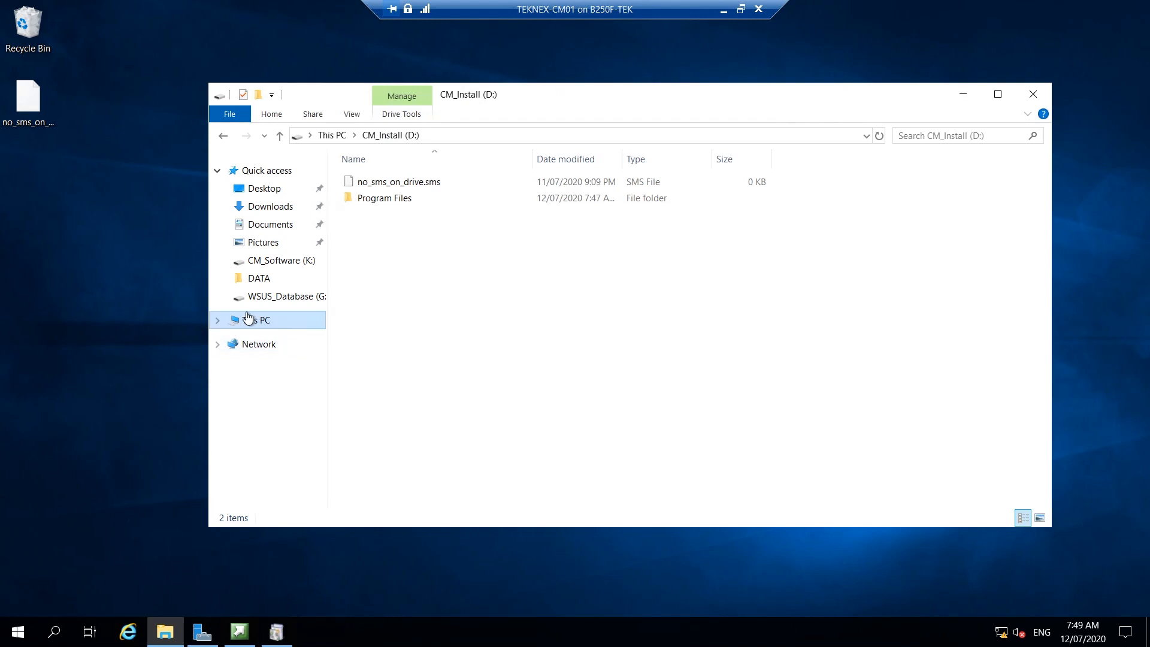
In File Explorer, open the CM_DB folder on the CM_SQL_MDF (H:) drive and copy its path.
{"action": "left_click", "coordinate": [248, 318]}
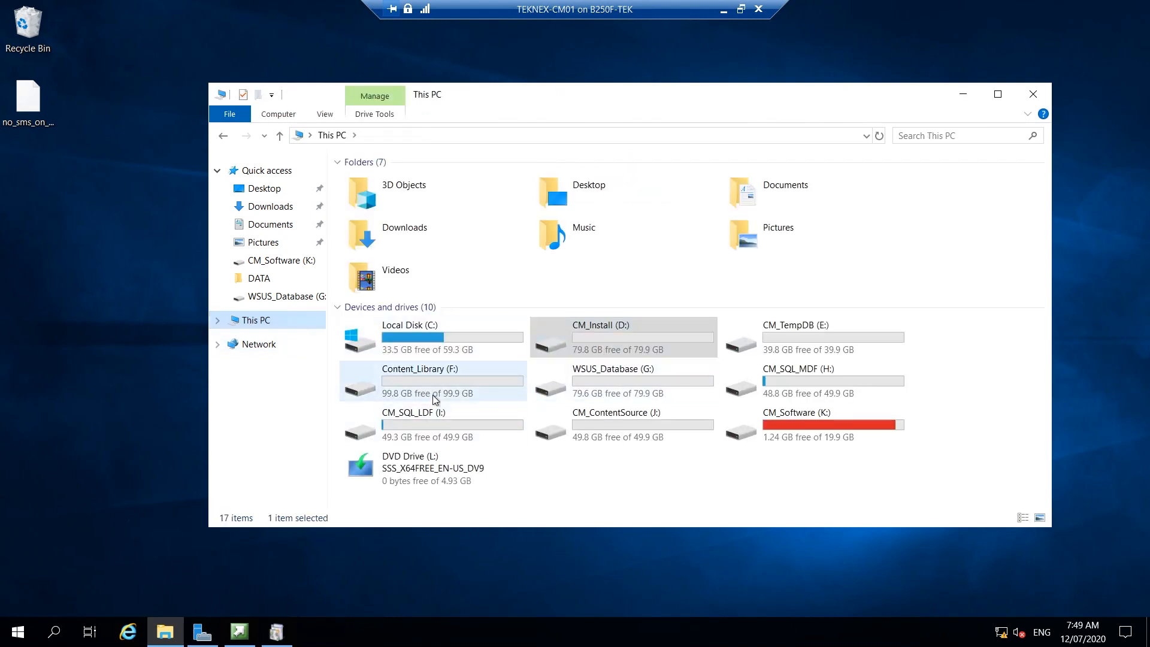
{"action": "left_click", "coordinate": [800, 383]}
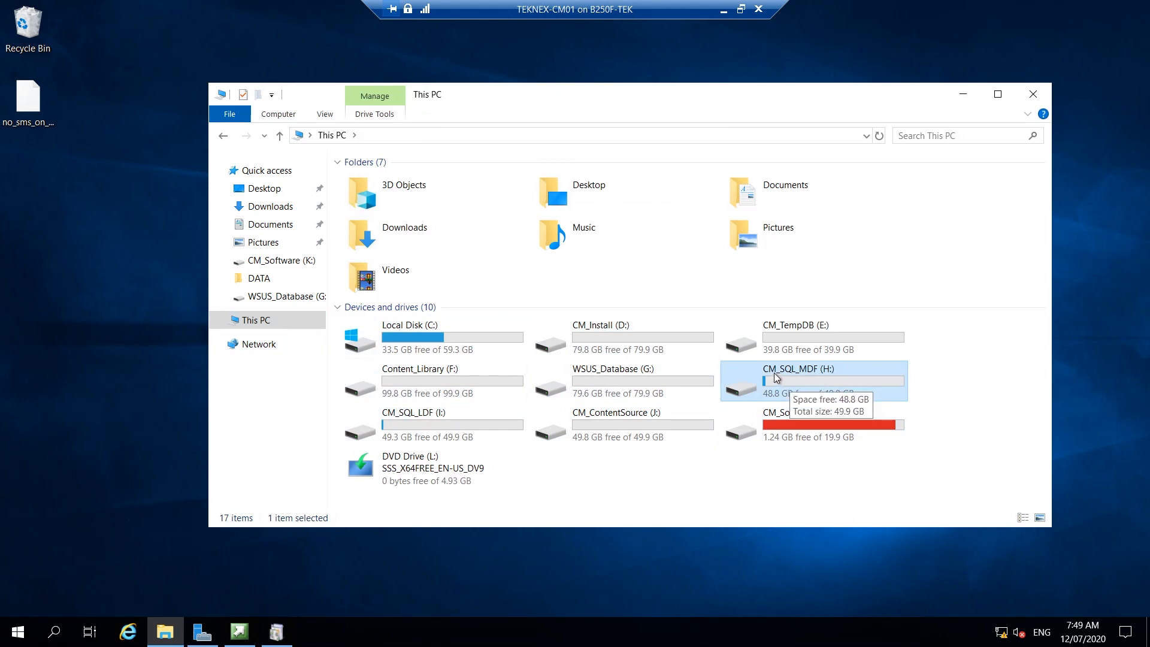
{"action": "double_click", "coordinate": [804, 379]}
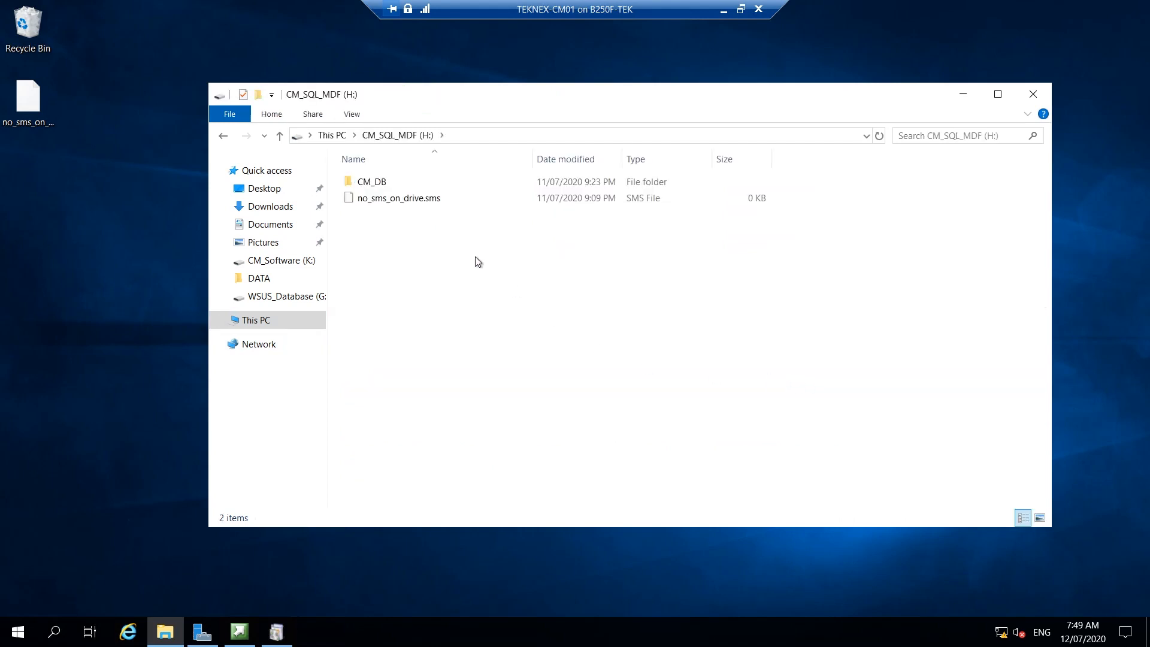
{"action": "double_click", "coordinate": [405, 181]}
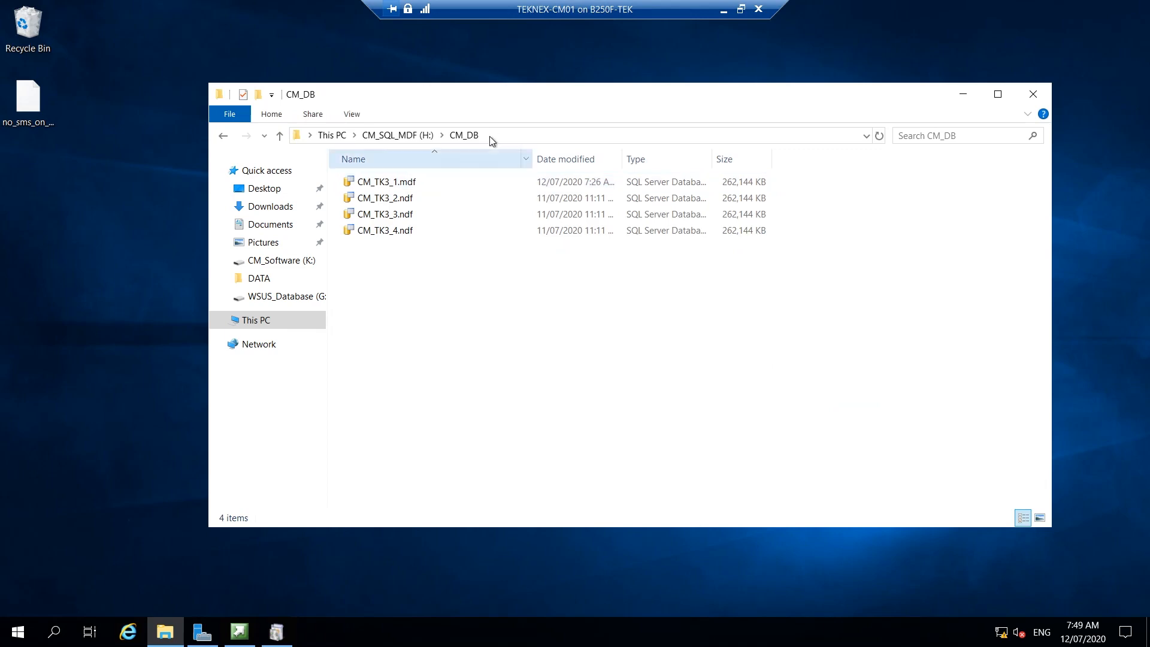
{"action": "left_click", "coordinate": [490, 135]}
{"action": "right_click", "coordinate": [336, 138]}
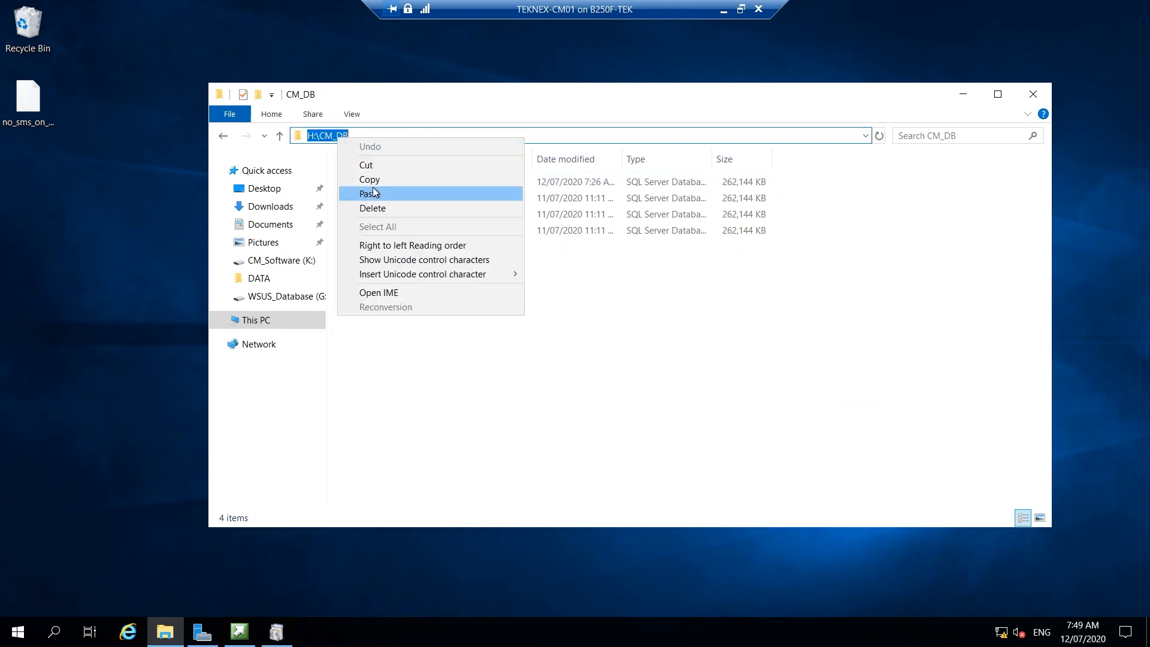
{"action": "left_click", "coordinate": [375, 179]}
Back in the setup wizard, replace the SQL Server data file path with the copied H:\CM_DB.
{"action": "left_click", "coordinate": [276, 632]}
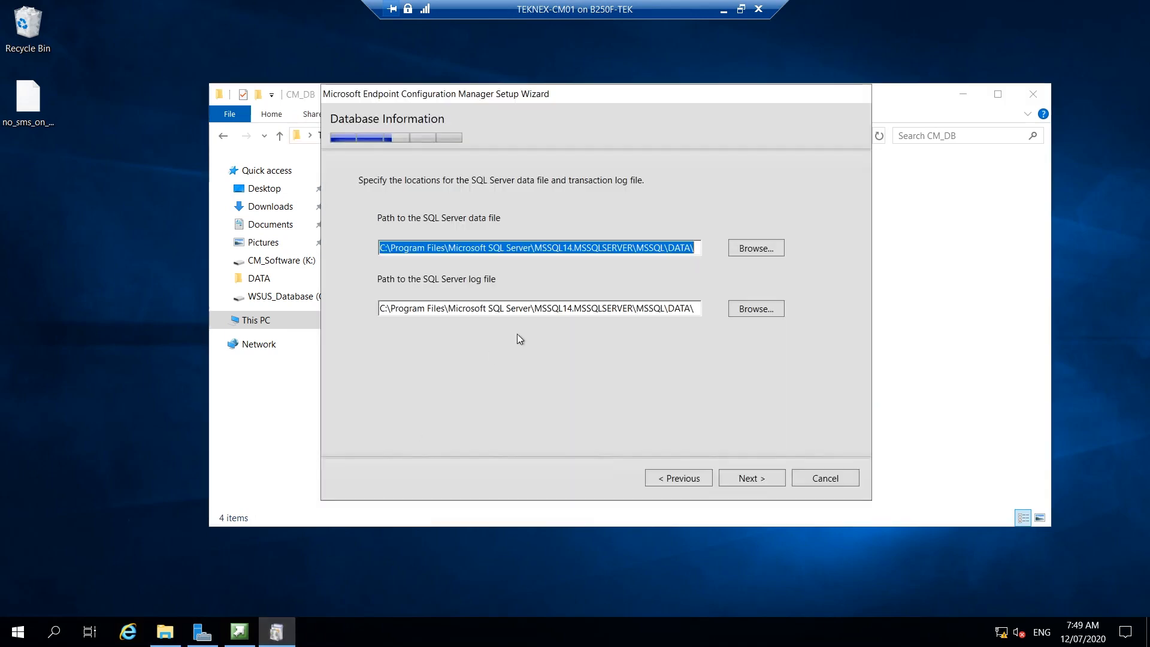
{"action": "right_click", "coordinate": [533, 251]}
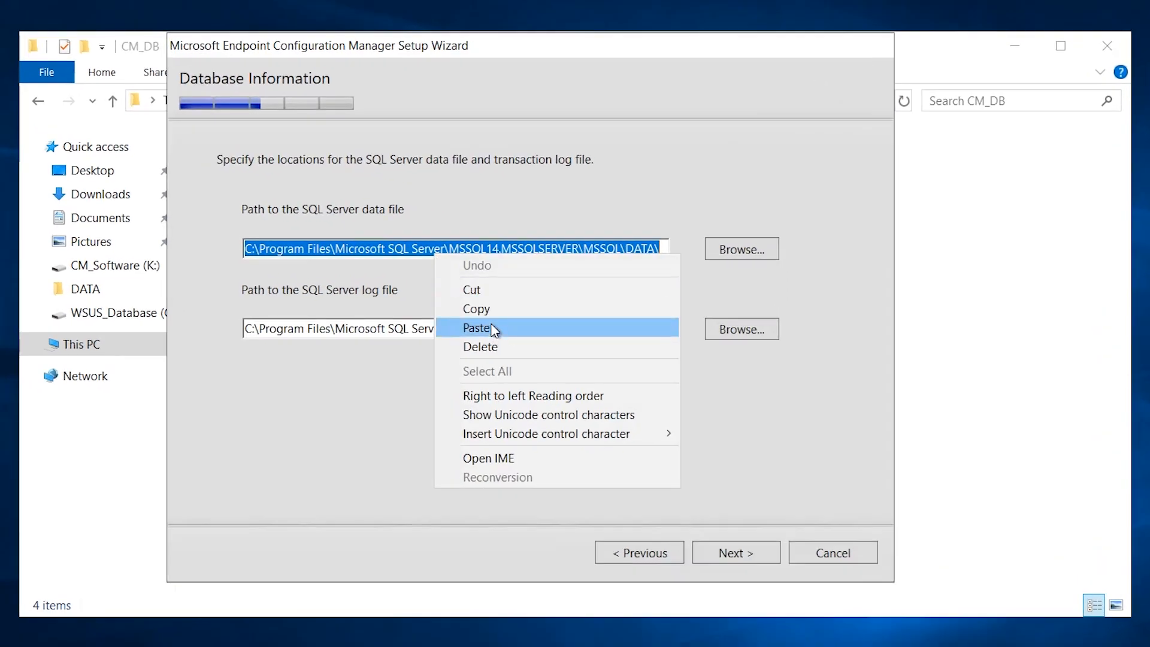
{"action": "left_click", "coordinate": [486, 327]}
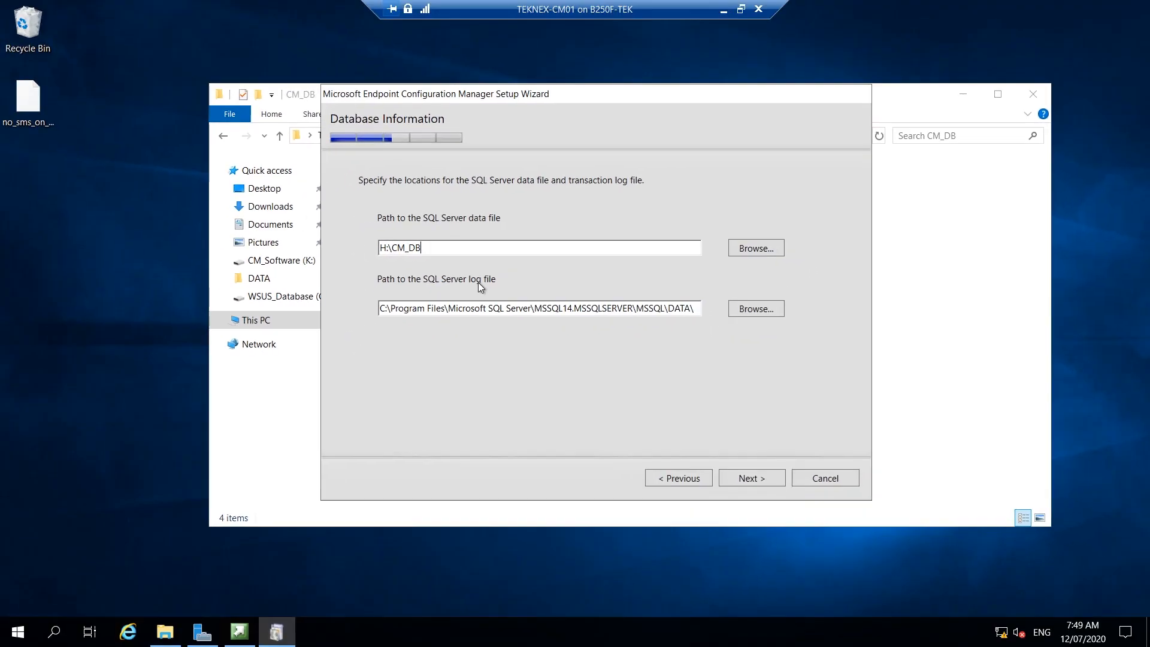
In File Explorer, copy the path of the CM_DB folder on the CM_SQL_LDF (I:) drive, and return to the setup wizard.
{"action": "left_click", "coordinate": [167, 631]}
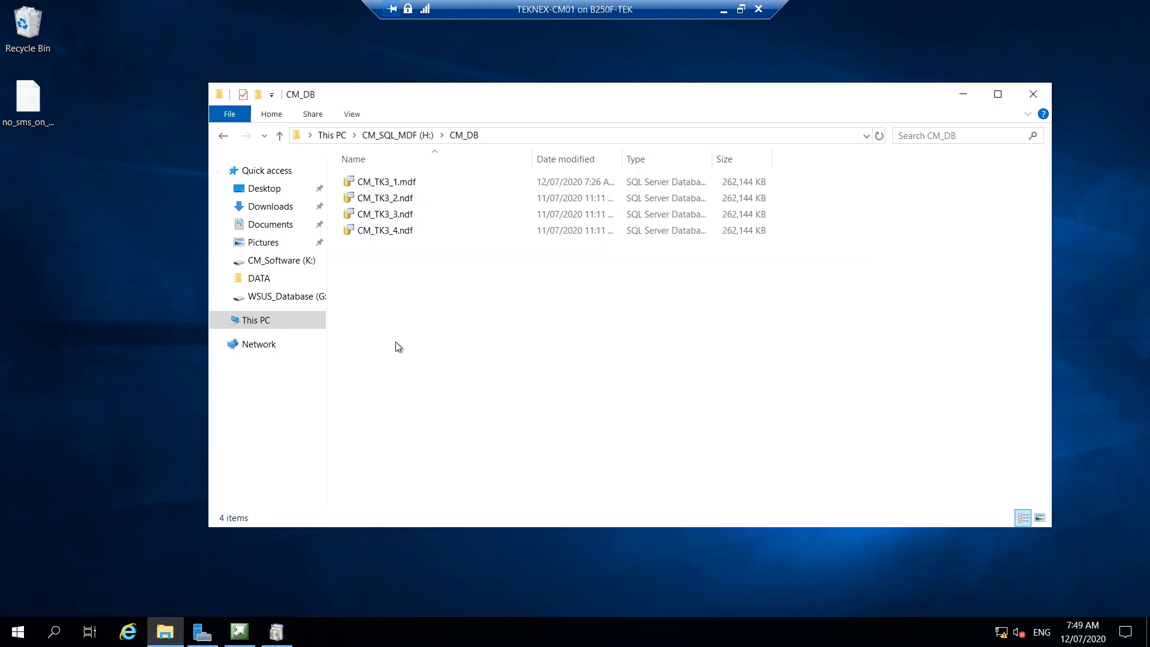
{"action": "left_click", "coordinate": [390, 136]}
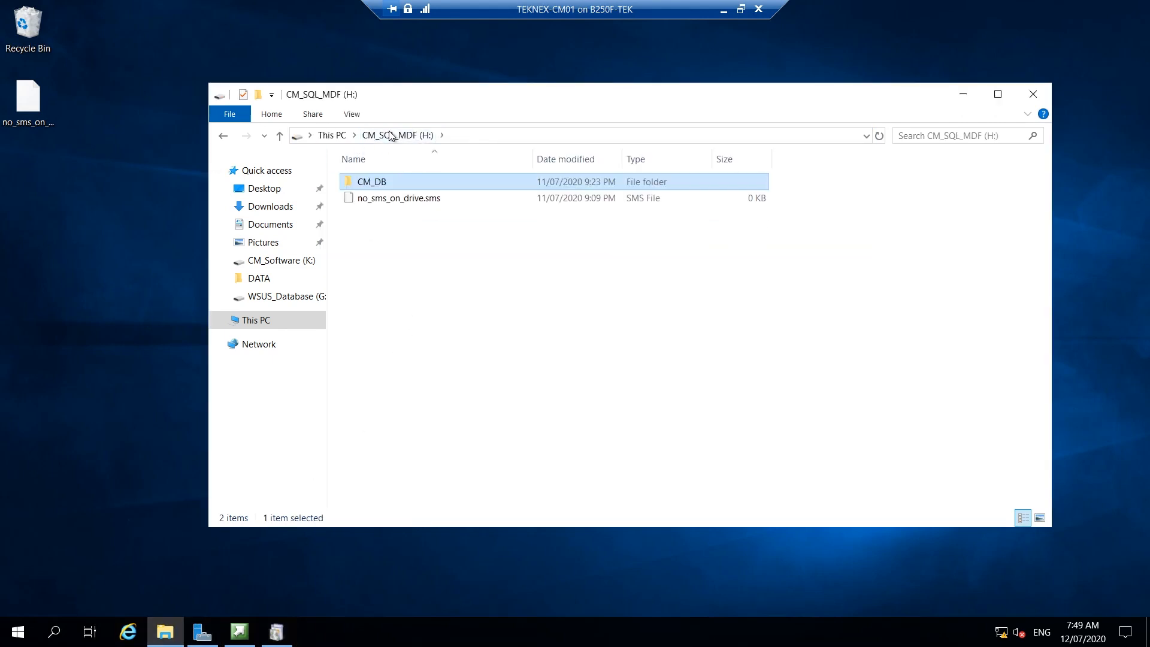
{"action": "left_click", "coordinate": [333, 135]}
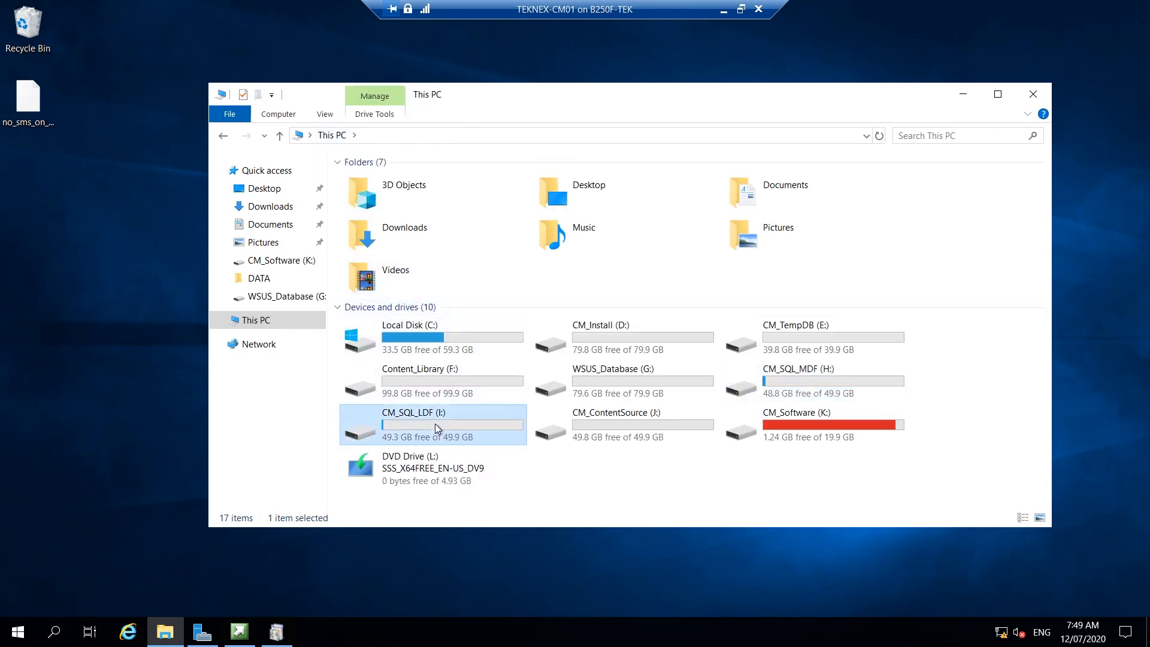
{"action": "double_click", "coordinate": [435, 423]}
{"action": "double_click", "coordinate": [411, 180]}
{"action": "left_click", "coordinate": [478, 141]}
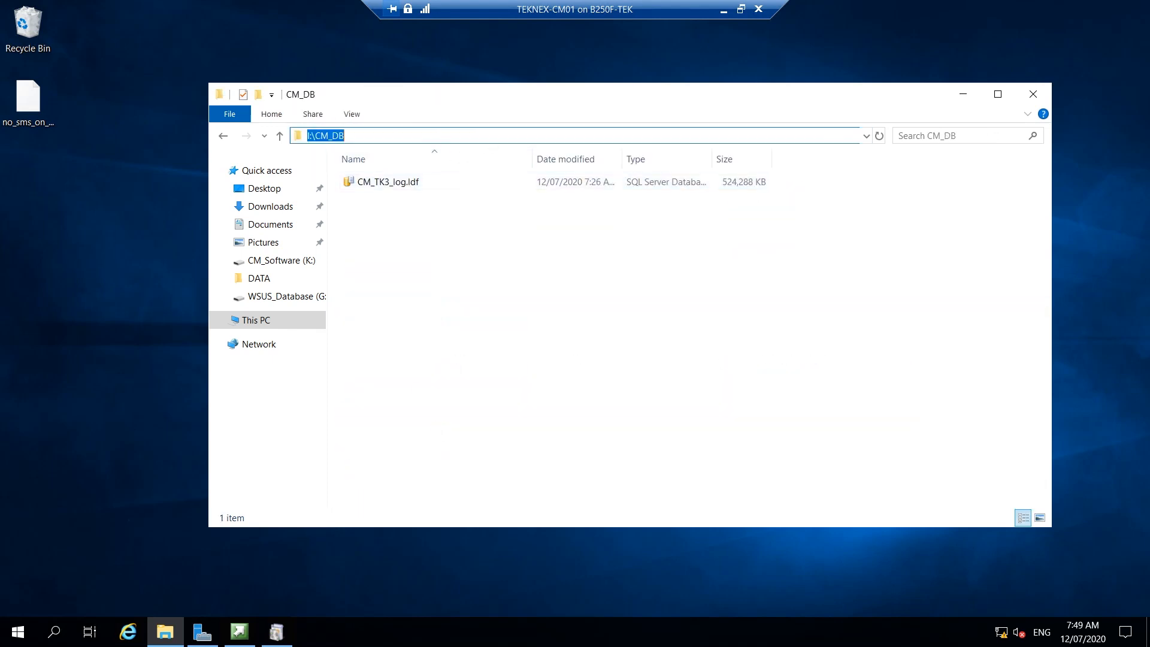
{"action": "right_click", "coordinate": [312, 138]}
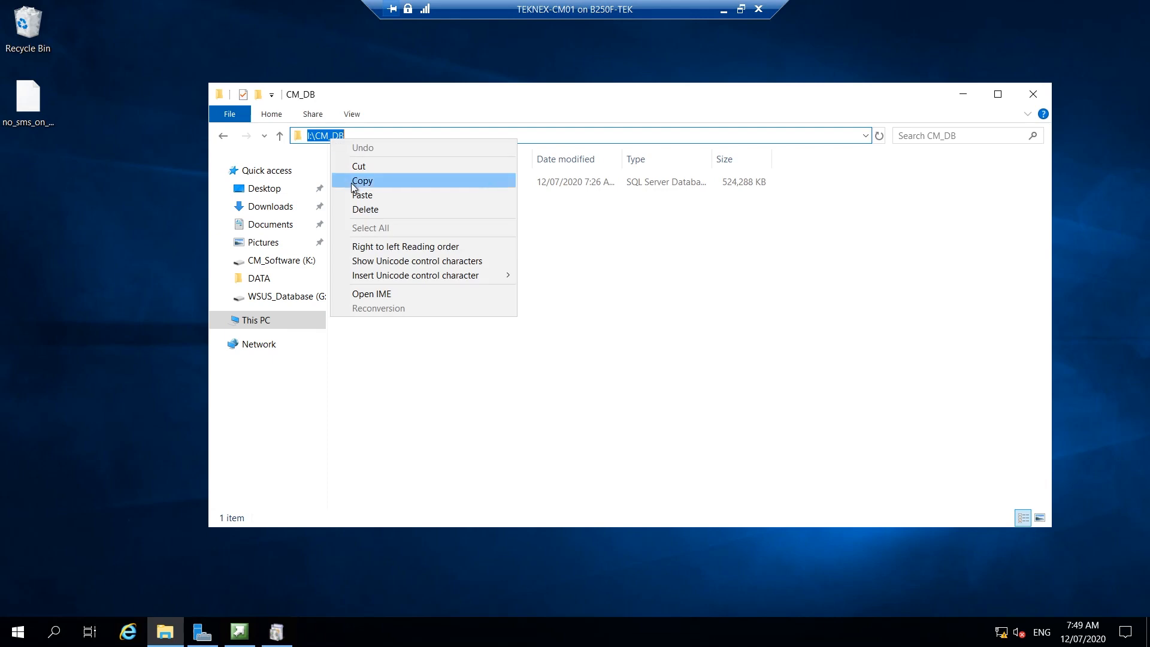
{"action": "left_click", "coordinate": [349, 180]}
{"action": "left_click", "coordinate": [974, 103]}
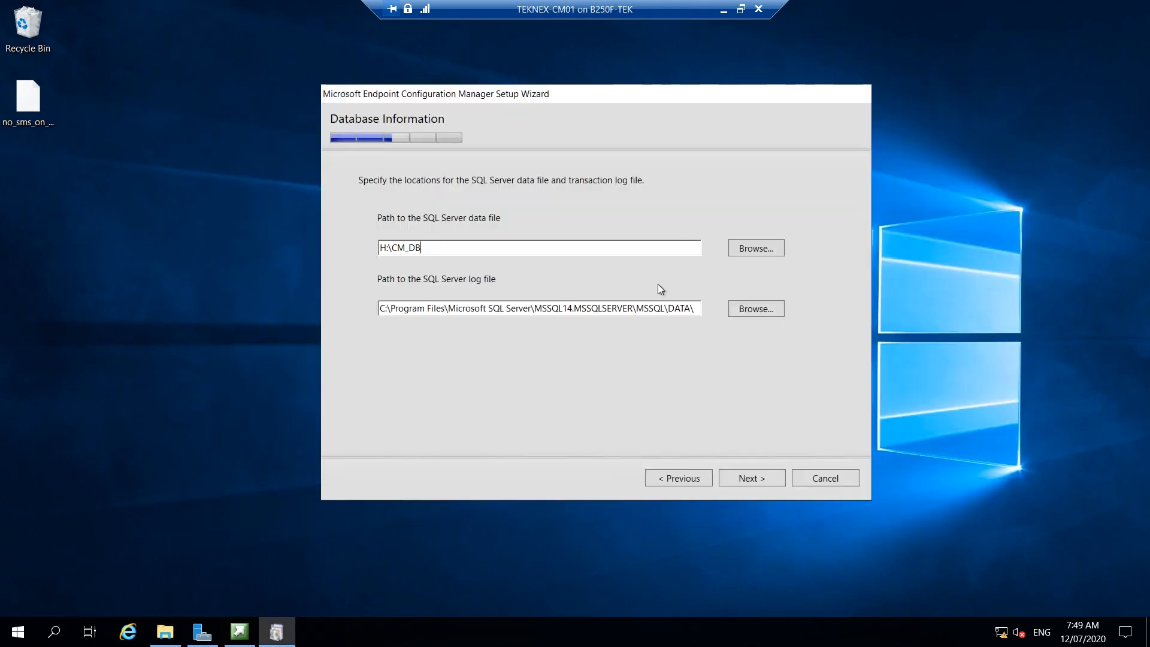
Set the SQL Server log file path to I:\CM_DB, recheck both database file paths, and continue.
{"action": "left_click", "coordinate": [633, 308]}
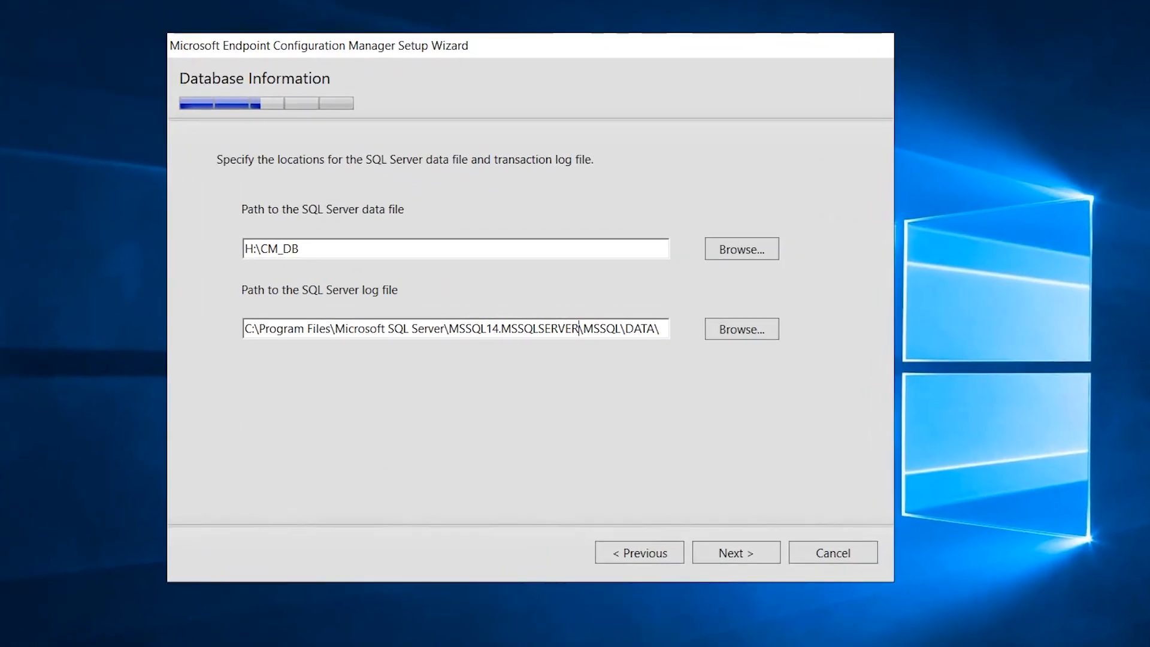
{"action": "key", "text": "ctrl+a"}
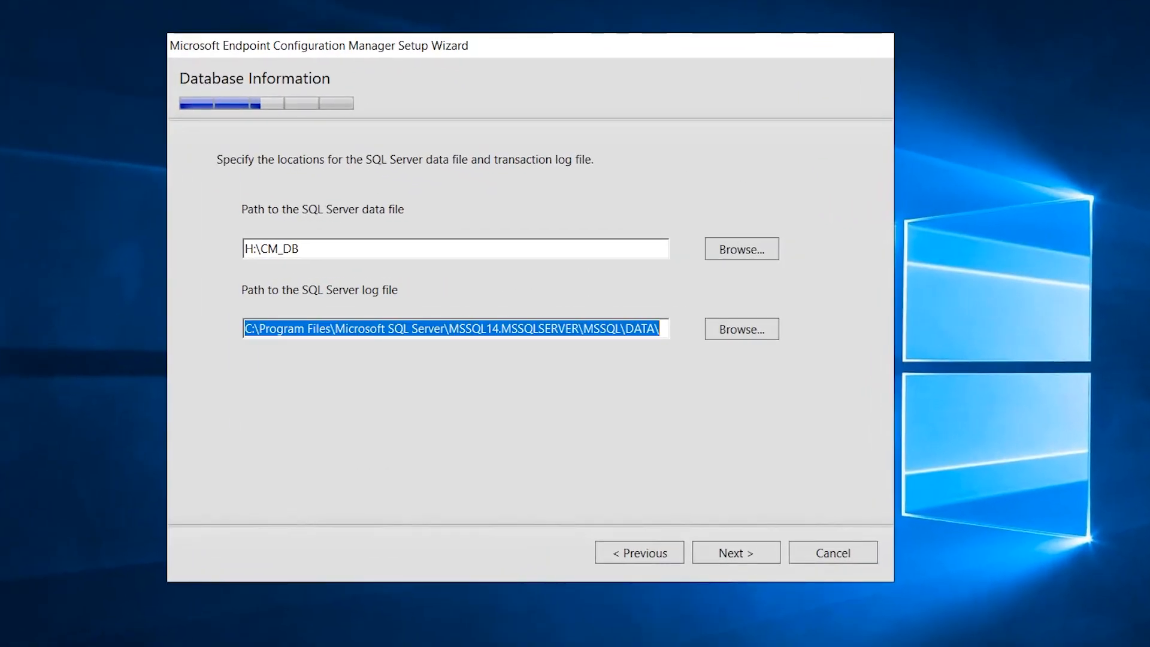
{"action": "type", "text": "I:\\CM_DB"}
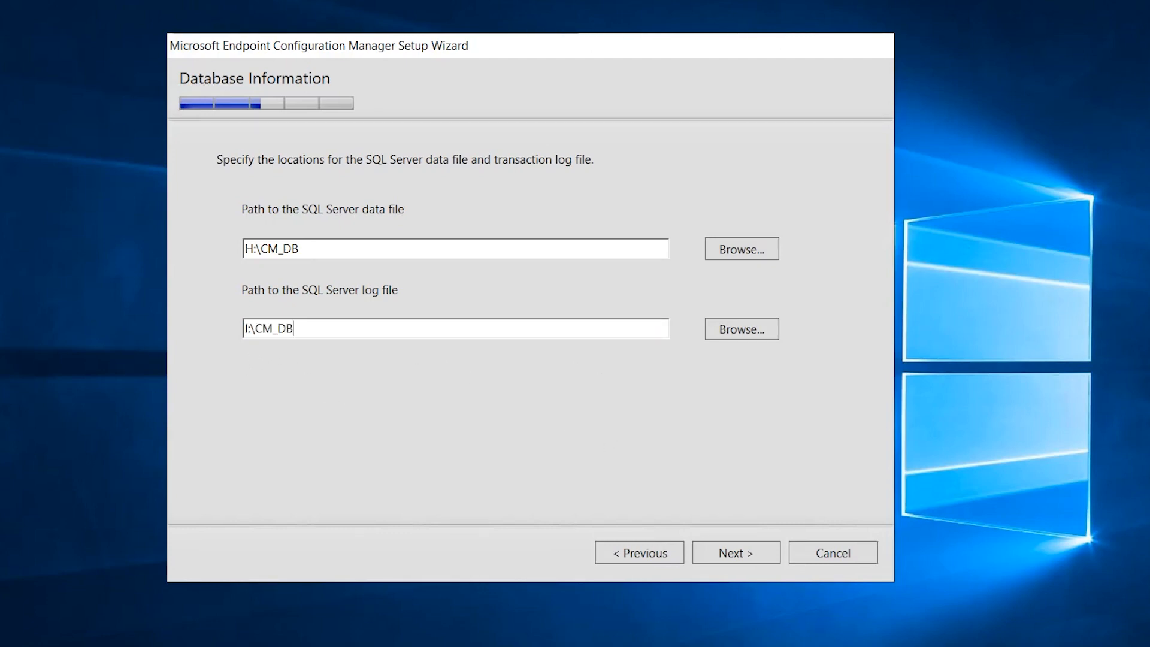
{"action": "key", "text": "shift+Tab"}
{"action": "key", "text": "shift+Tab"}
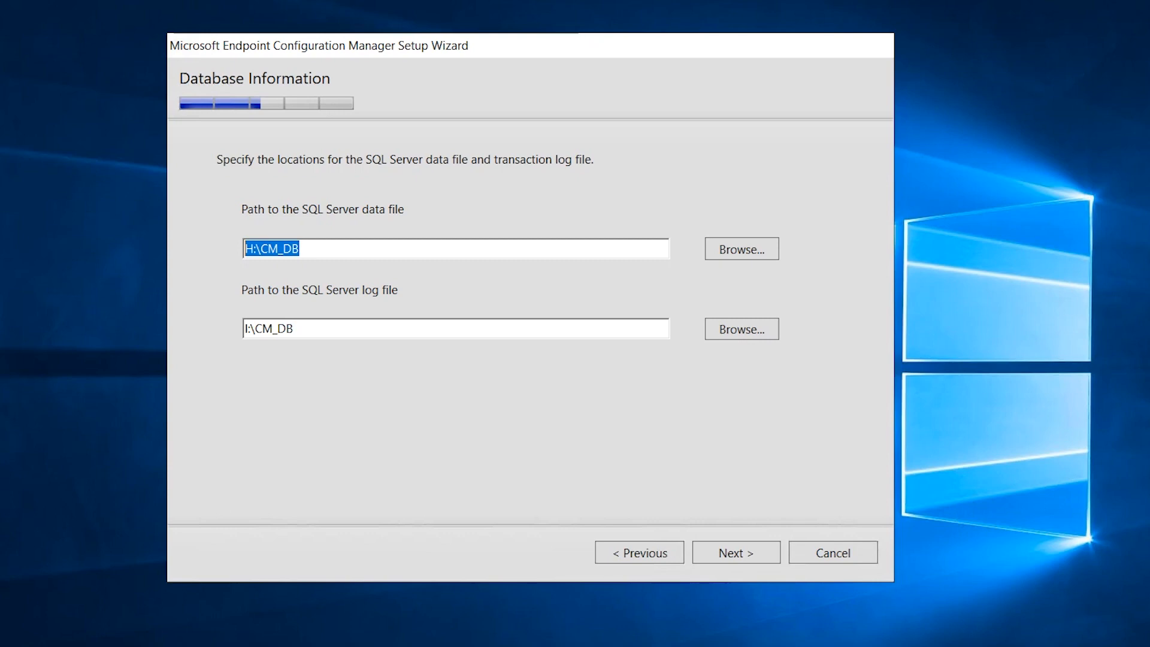
{"action": "key", "text": "Tab"}
{"action": "key", "text": "Tab"}
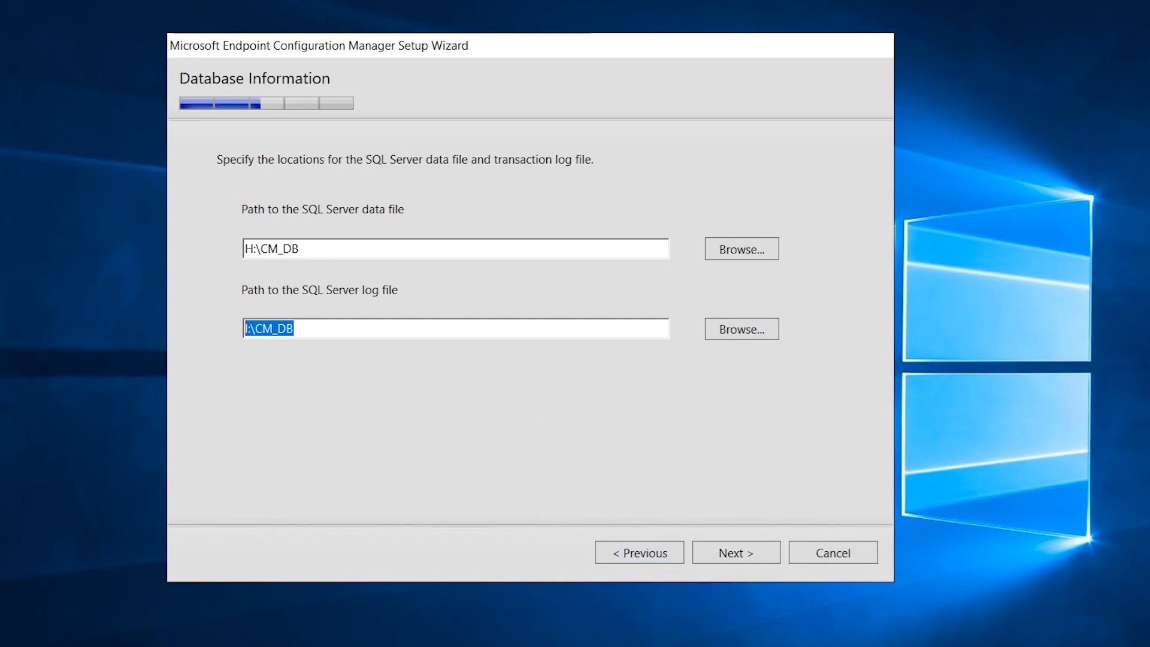
{"action": "key", "text": "shift+Tab"}
{"action": "key", "text": "shift+Tab"}
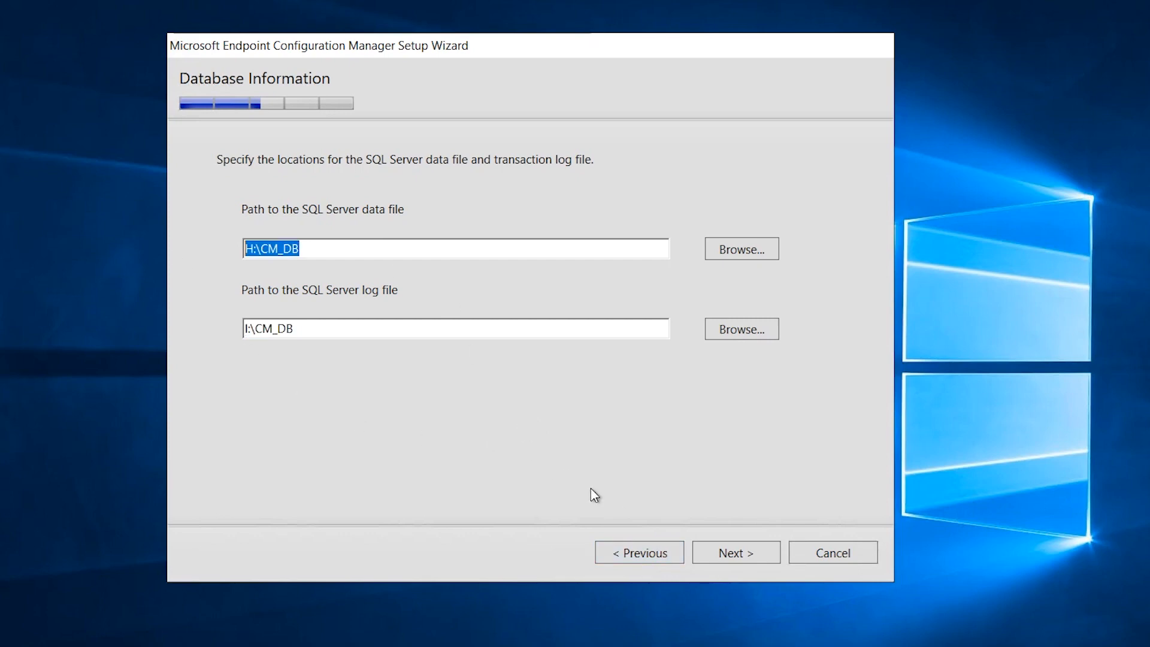
{"action": "left_click", "coordinate": [739, 551]}
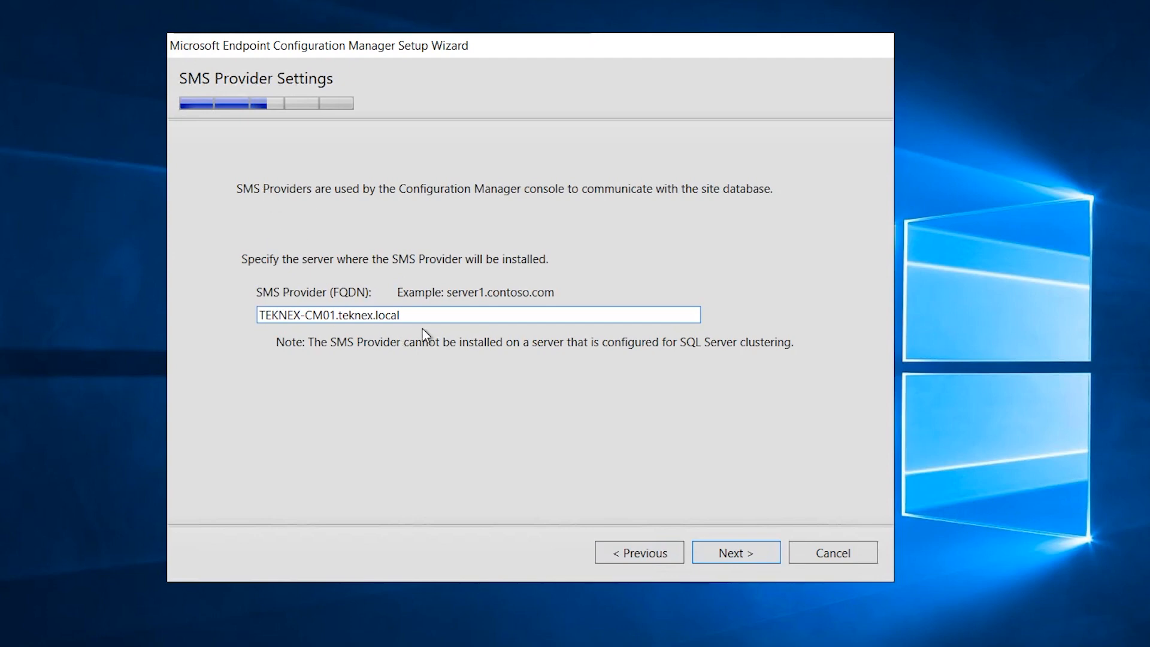
Keep TEKNEX-CM01.teknex.local as the SMS Provider server, and choose to configure the communication method on each site system role.
{"action": "left_click_drag", "start_coordinate": [409, 315], "coordinate": [240, 313]}
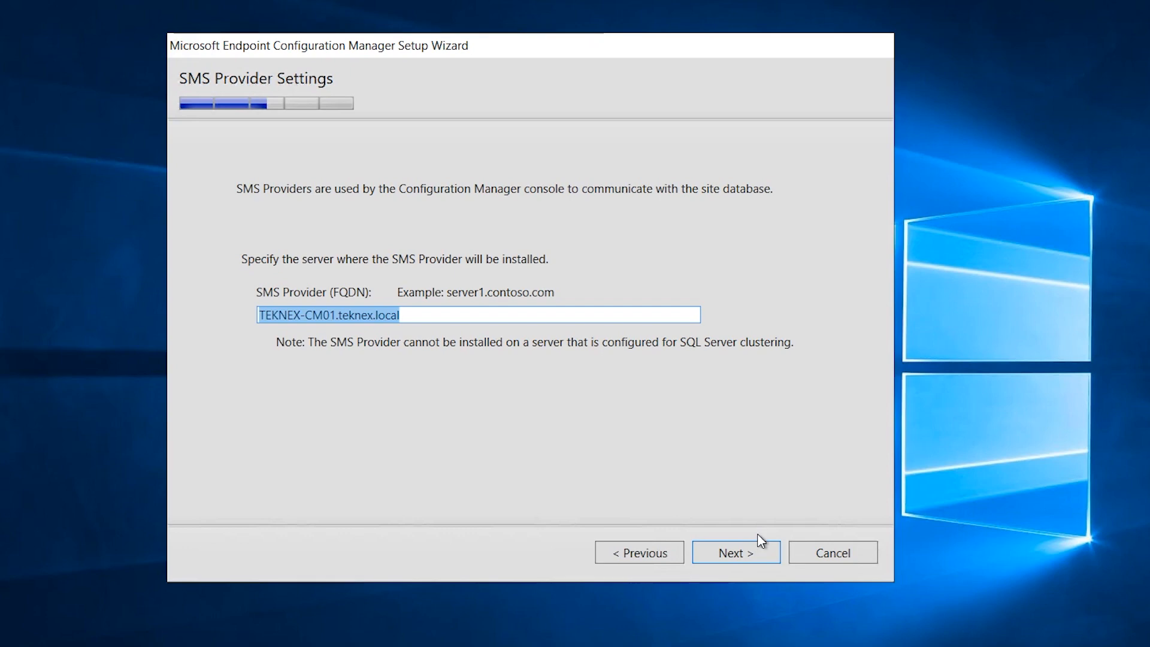
{"action": "left_click", "coordinate": [767, 550]}
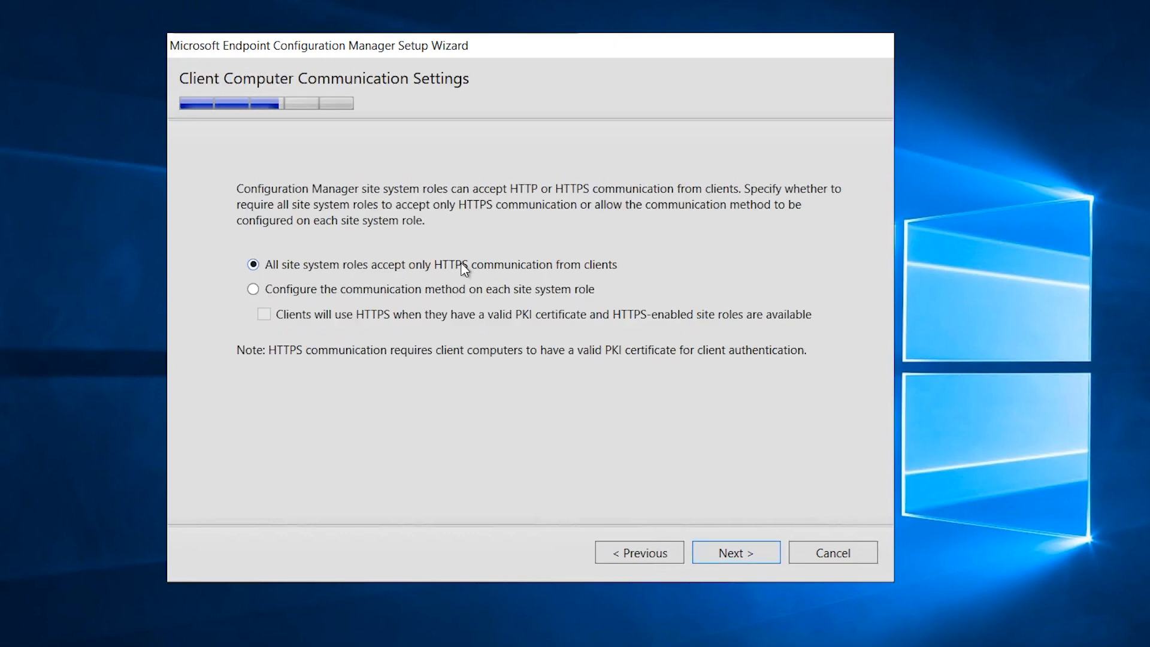
{"action": "left_click", "coordinate": [256, 288]}
{"action": "left_click", "coordinate": [747, 552]}
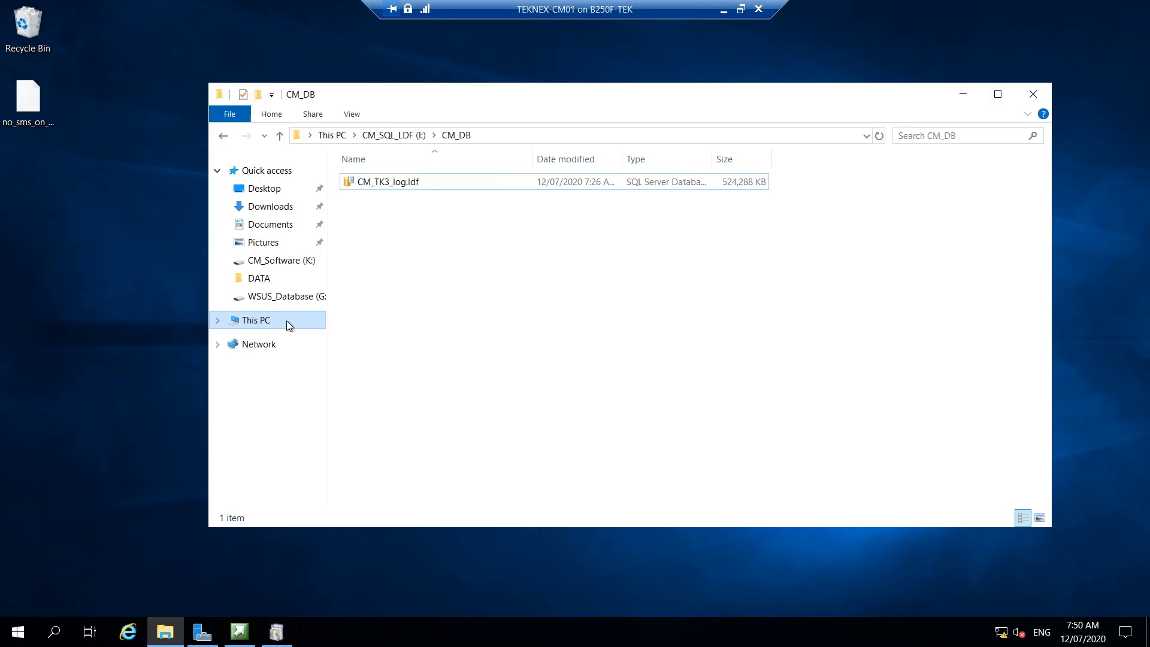
In File Explorer, check the roots of Local Disk (C:) and Content_Library (F:) for the no_sms_on_drive.sms file.
{"action": "left_click", "coordinate": [286, 321]}
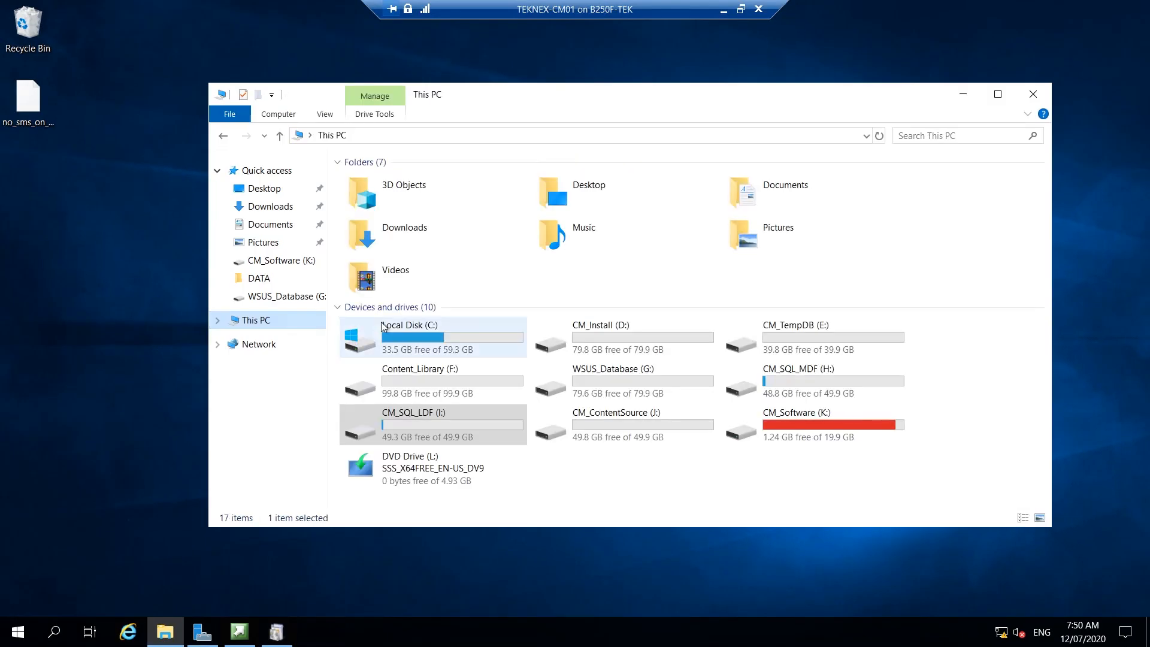
{"action": "double_click", "coordinate": [456, 349]}
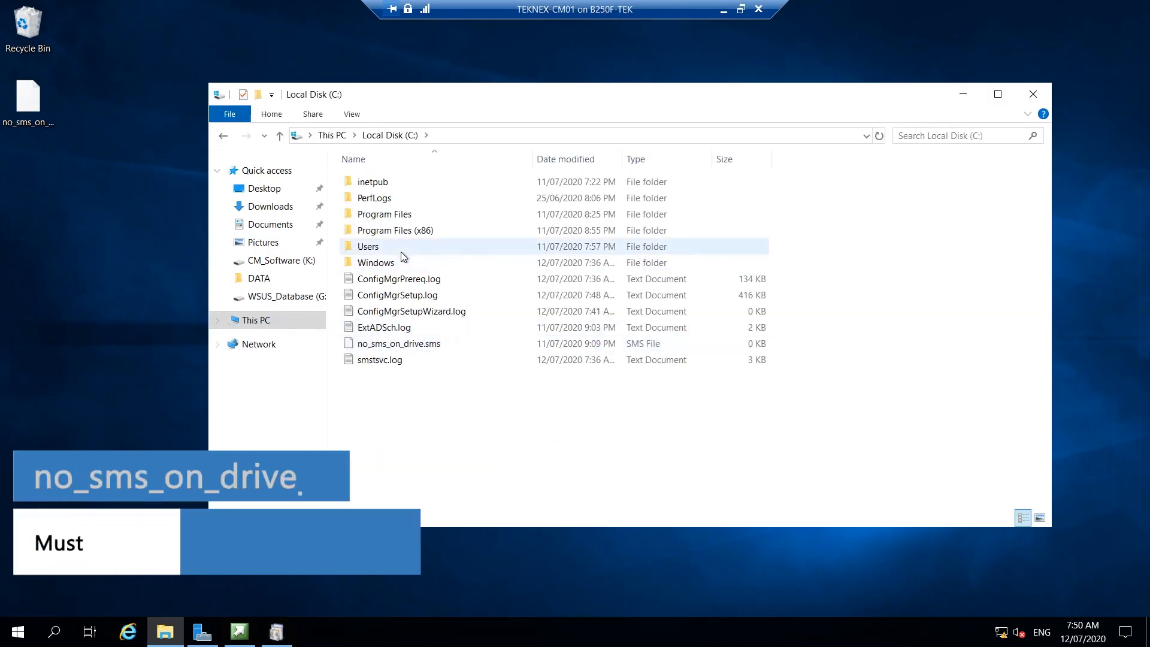
{"action": "left_click", "coordinate": [437, 350]}
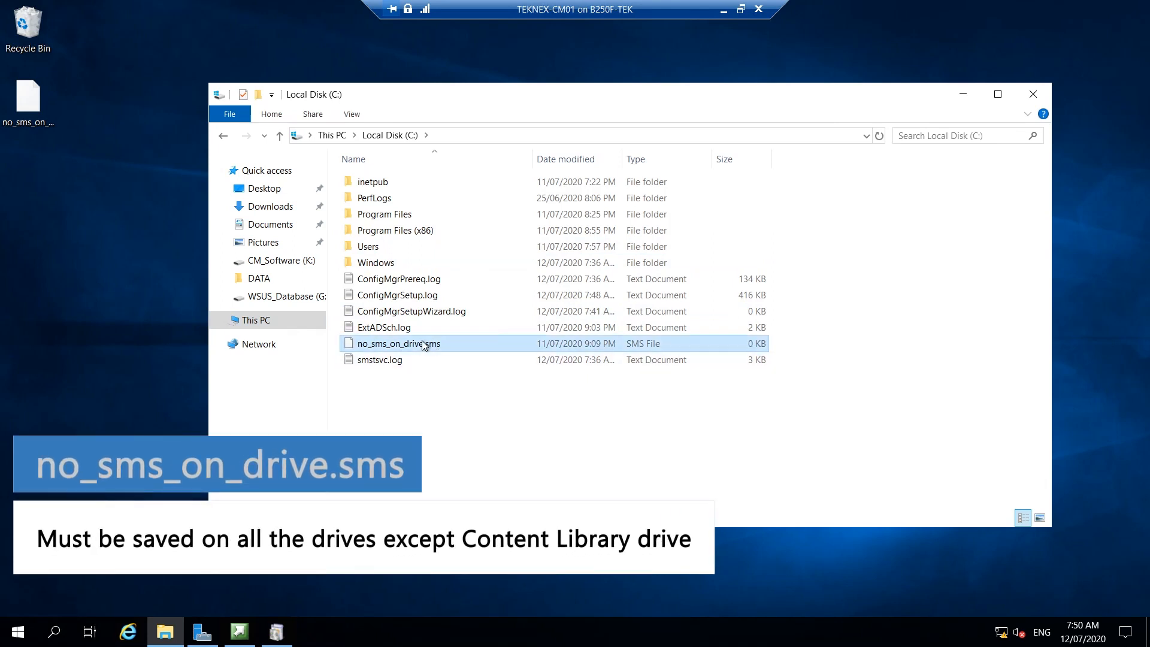
{"action": "left_click", "coordinate": [453, 393]}
{"action": "left_click", "coordinate": [436, 348]}
{"action": "left_click", "coordinate": [225, 139]}
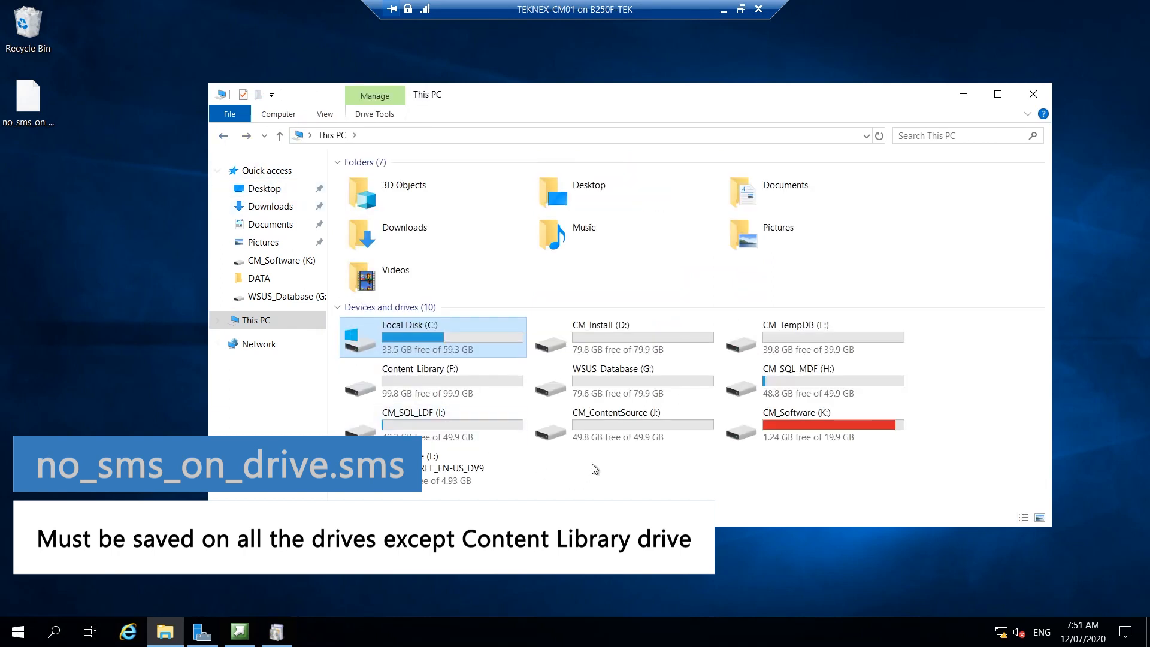
{"action": "double_click", "coordinate": [437, 383]}
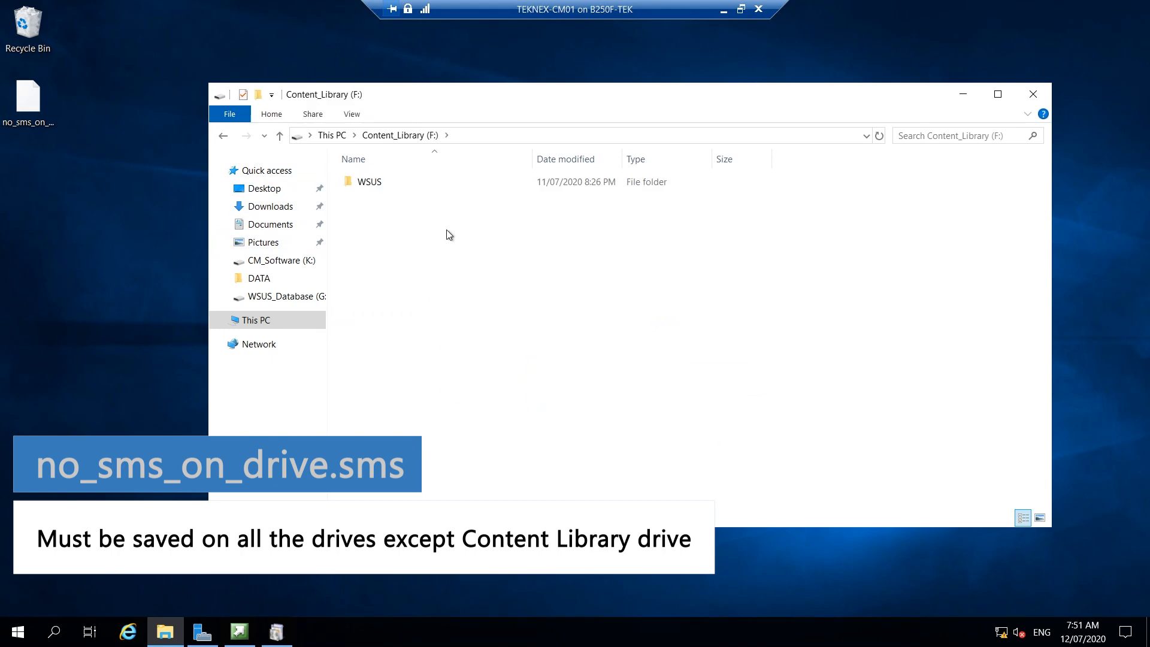
{"action": "left_click_drag", "start_coordinate": [485, 213], "coordinate": [475, 181]}
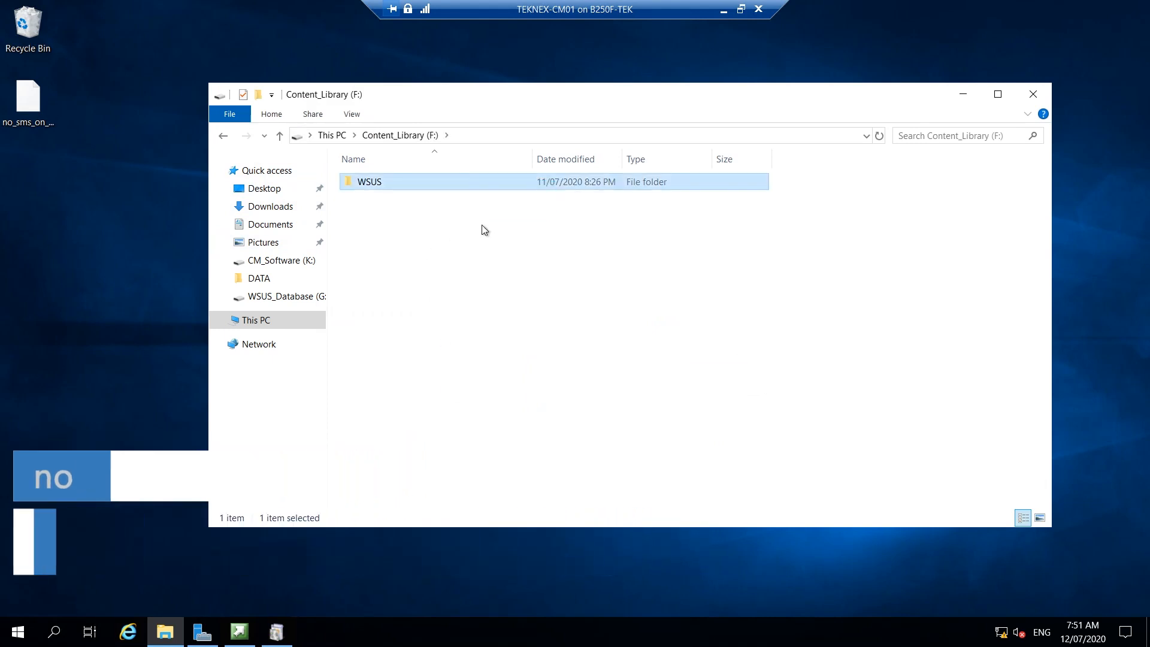
{"action": "left_click", "coordinate": [474, 233]}
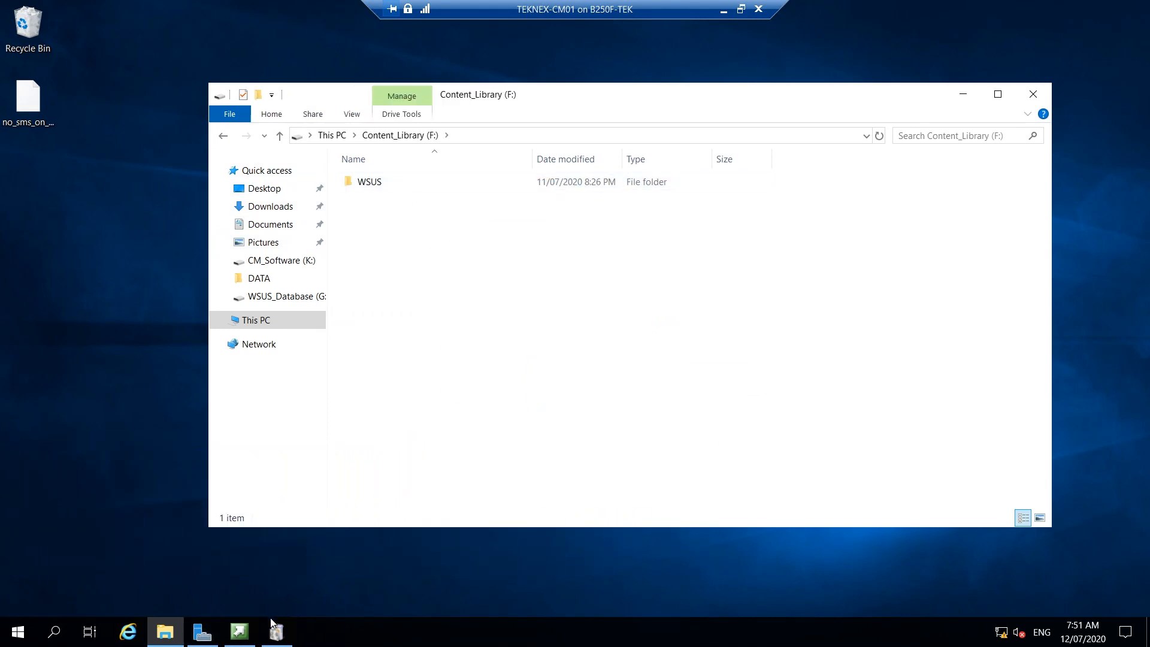
Back in the setup wizard, accept installing the management and distribution points over HTTP, and proceed past the diagnostic and usage data notice.
{"action": "left_click", "coordinate": [242, 636]}
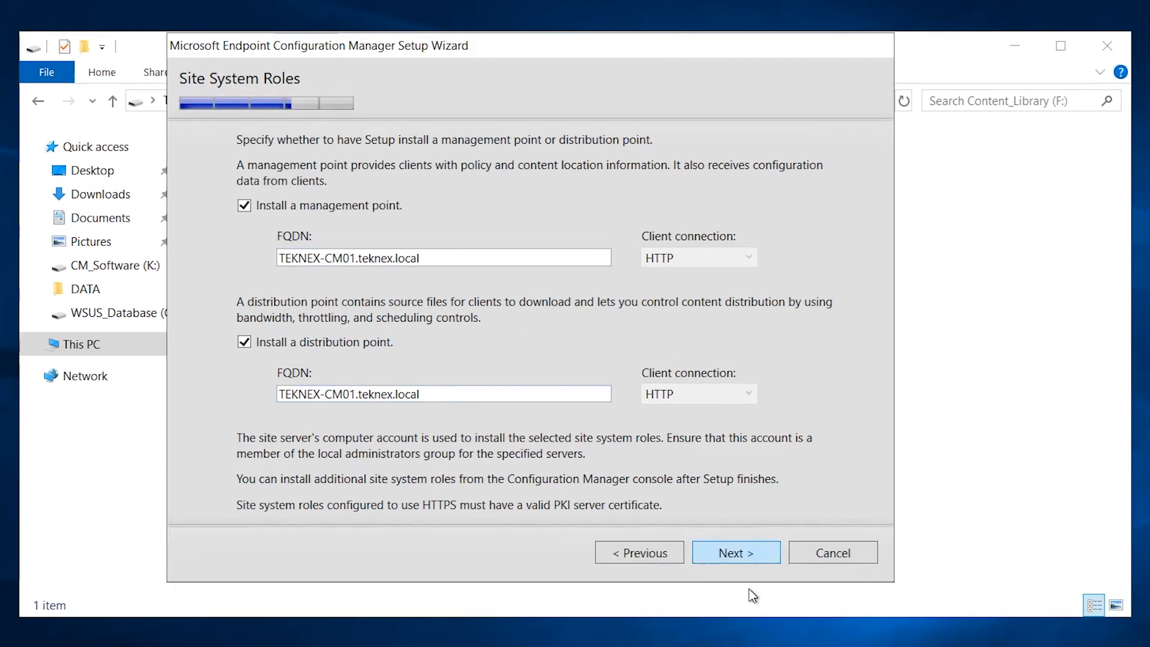
{"action": "left_click", "coordinate": [748, 561]}
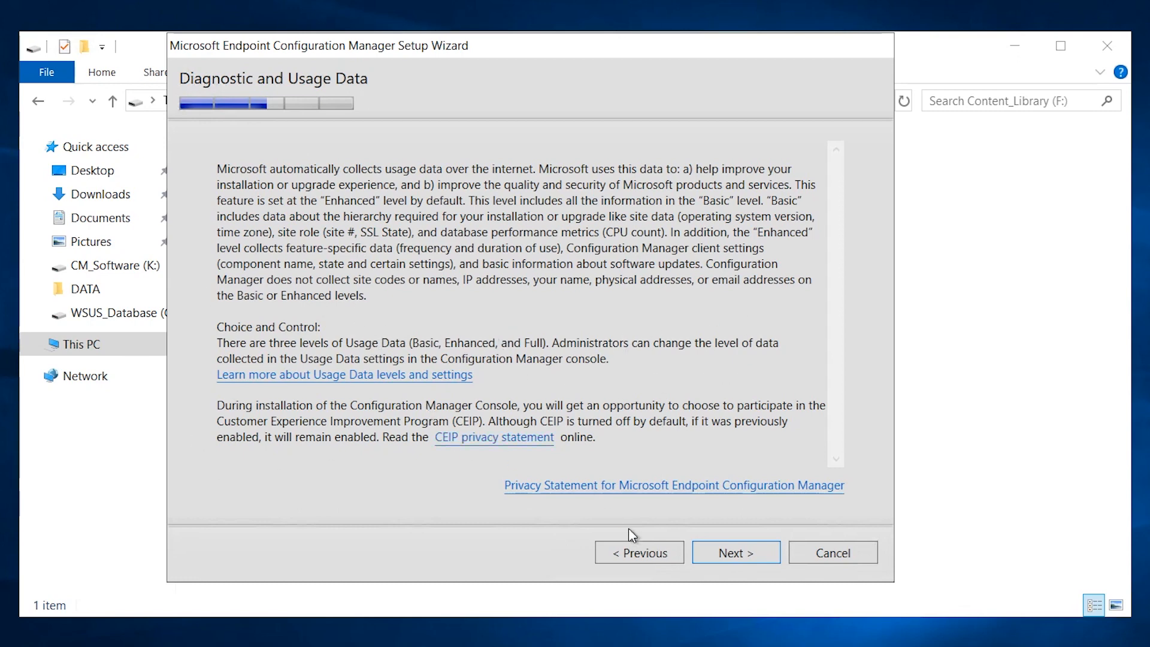
{"action": "left_click", "coordinate": [757, 563]}
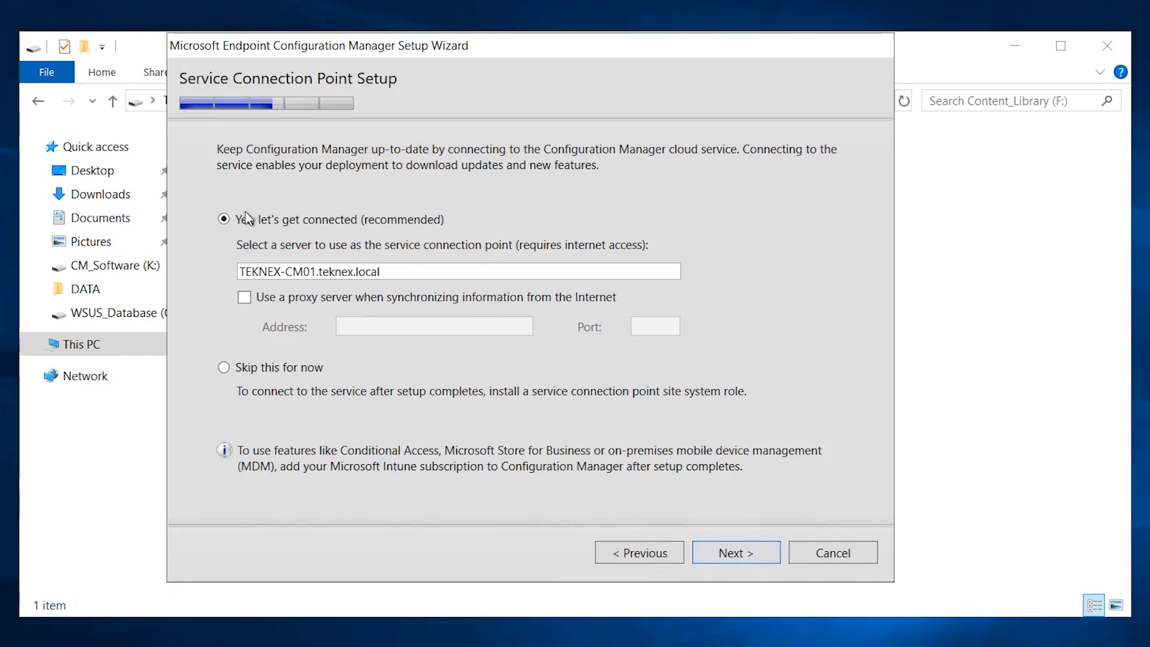
Keep TEKNEX-CM01.teknex.local as the connected service connection point, and start the prerequisite check from the settings summary.
{"action": "left_click", "coordinate": [395, 271]}
{"action": "left_click_drag", "start_coordinate": [394, 267], "coordinate": [239, 270]}
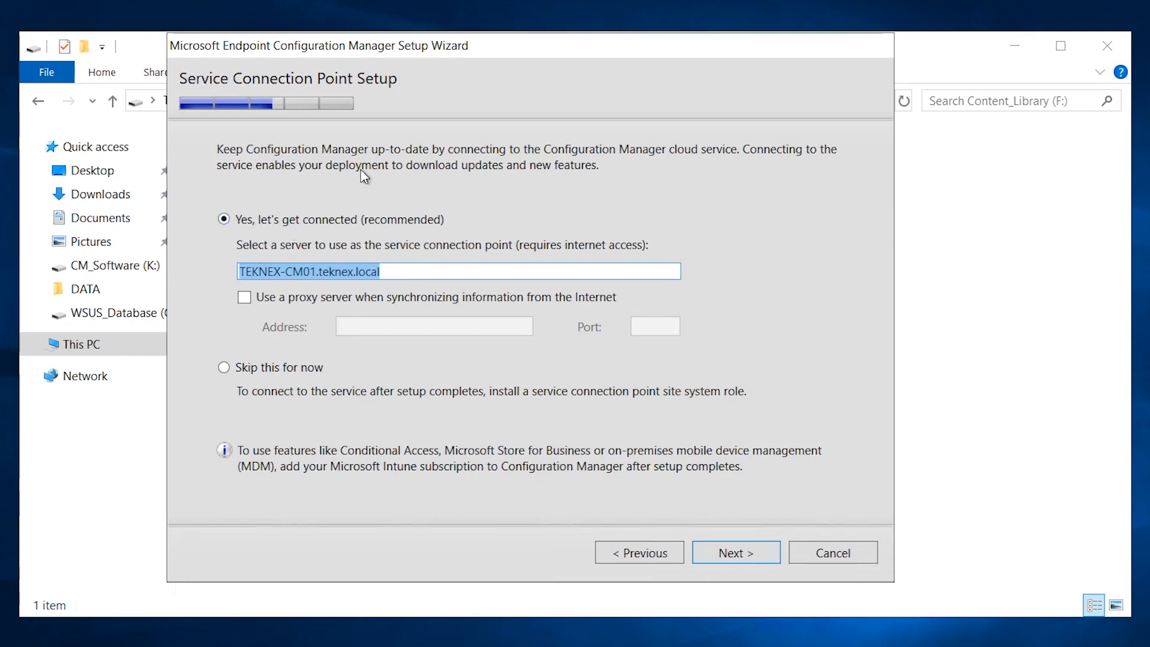
{"action": "left_click", "coordinate": [737, 552]}
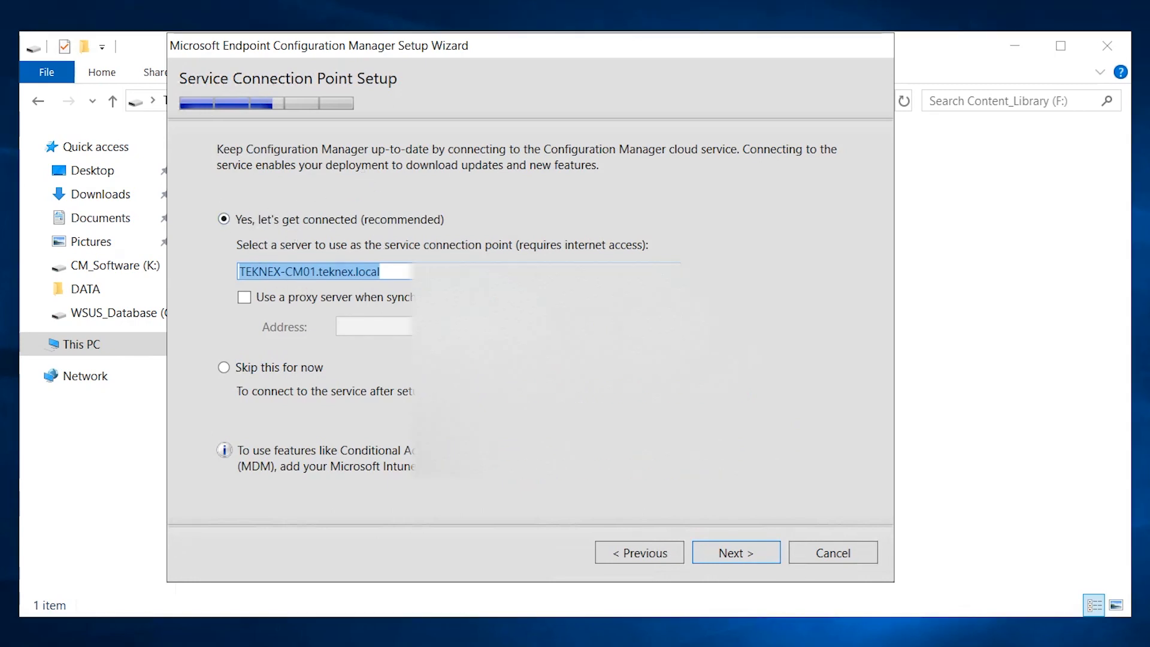
{"action": "mouse_move", "coordinate": [836, 306]}
{"action": "left_mouse_down"}
{"action": "mouse_move", "coordinate": [847, 451]}
{"action": "mouse_move", "coordinate": [827, 344]}
{"action": "mouse_move", "coordinate": [832, 293]}
{"action": "left_mouse_up"}
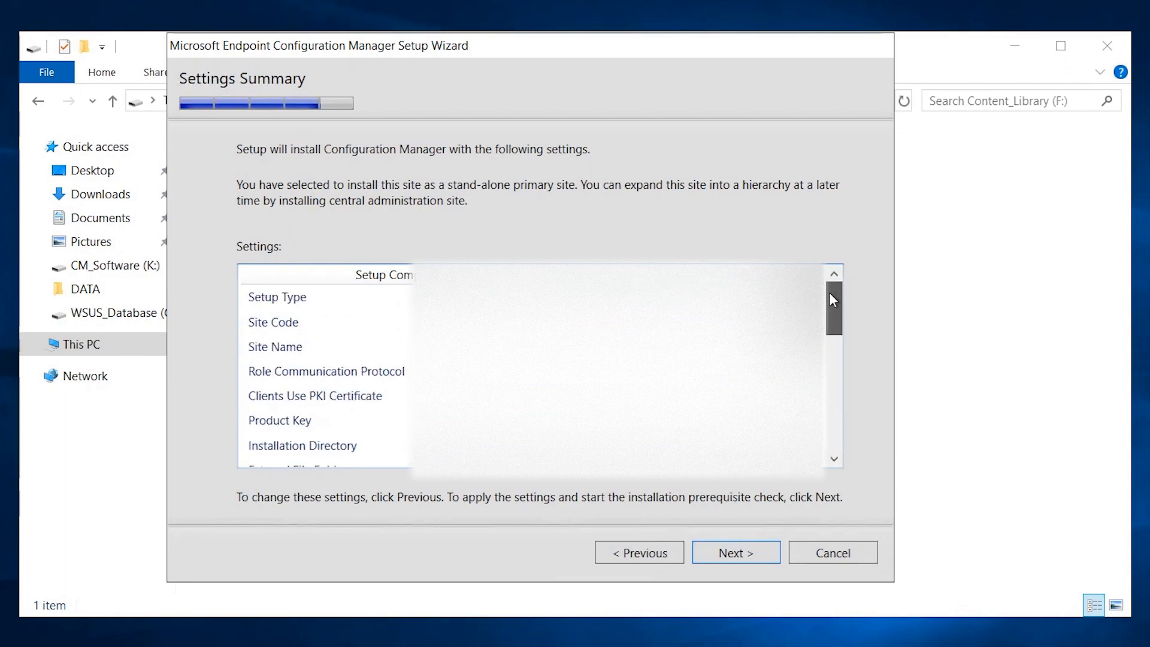
{"action": "left_click", "coordinate": [760, 552]}
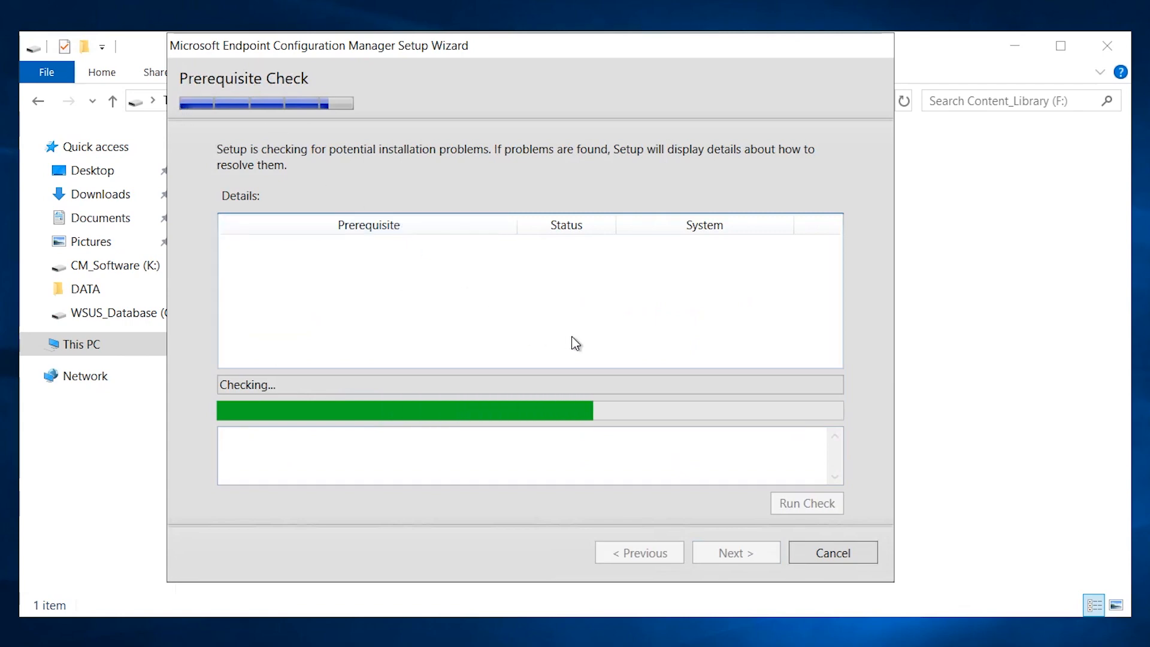
Read the prerequisite check details for SQL Server security mode and SQL Server process memory allocation.
{"action": "left_click", "coordinate": [312, 256]}
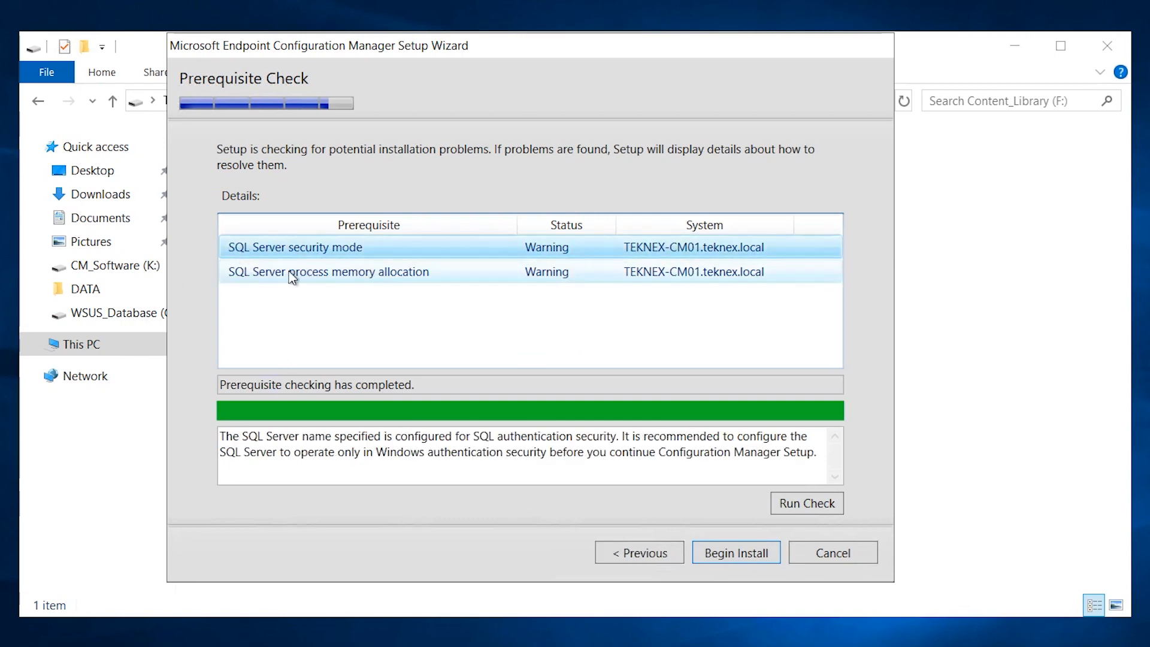
{"action": "left_click", "coordinate": [413, 271]}
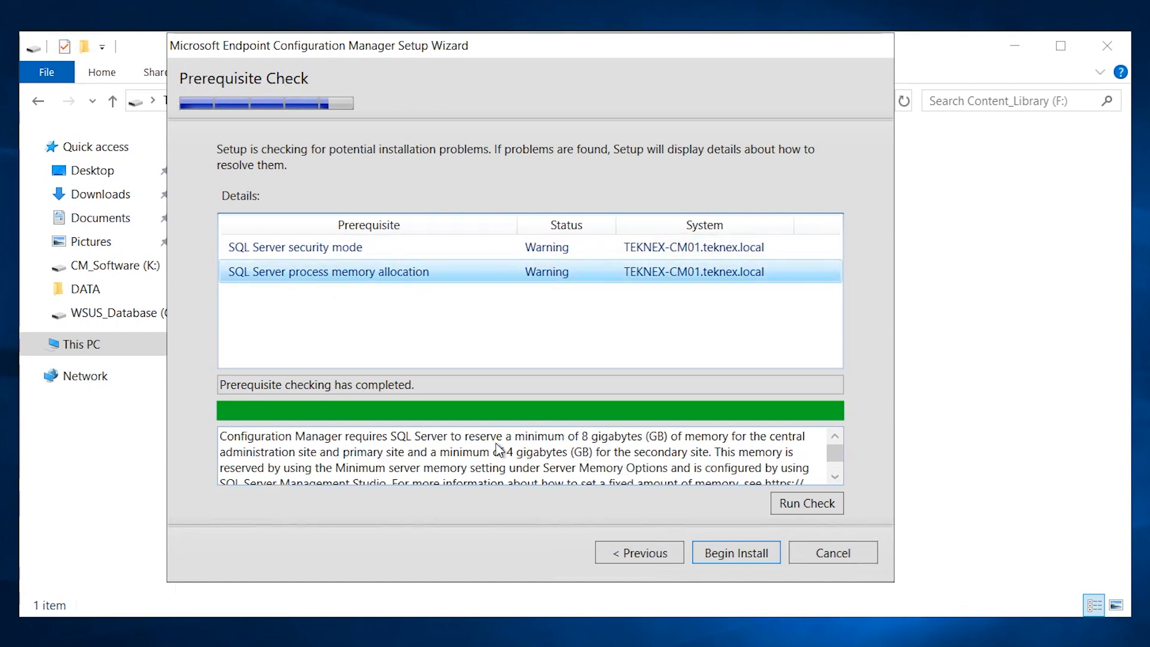
{"action": "scroll", "coordinate": [557, 462], "scroll_direction": "down", "scroll_amount": 1}
{"action": "scroll", "coordinate": [563, 463], "scroll_direction": "up", "scroll_amount": 1}
{"action": "left_click", "coordinate": [304, 248]}
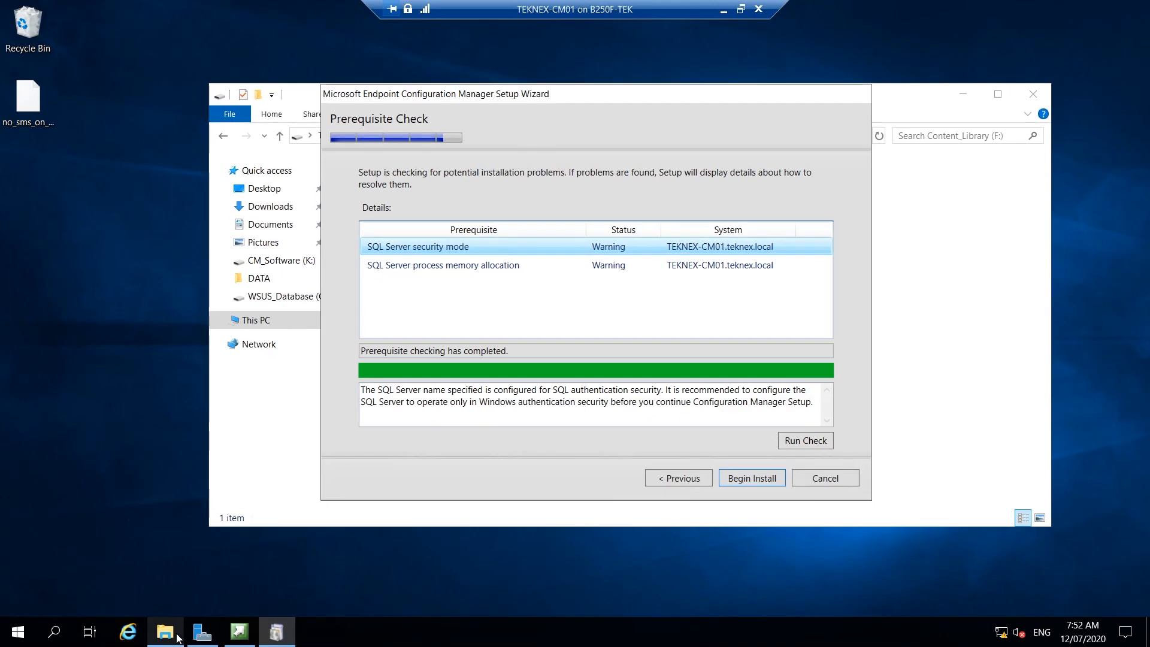
In File Explorer, copy CMTrace.exe from ConfigMgr\SMSSETUP\TOOLS on the CM_Software (K:) drive to the desktop.
{"action": "left_click", "coordinate": [166, 632]}
{"action": "left_click", "coordinate": [277, 321]}
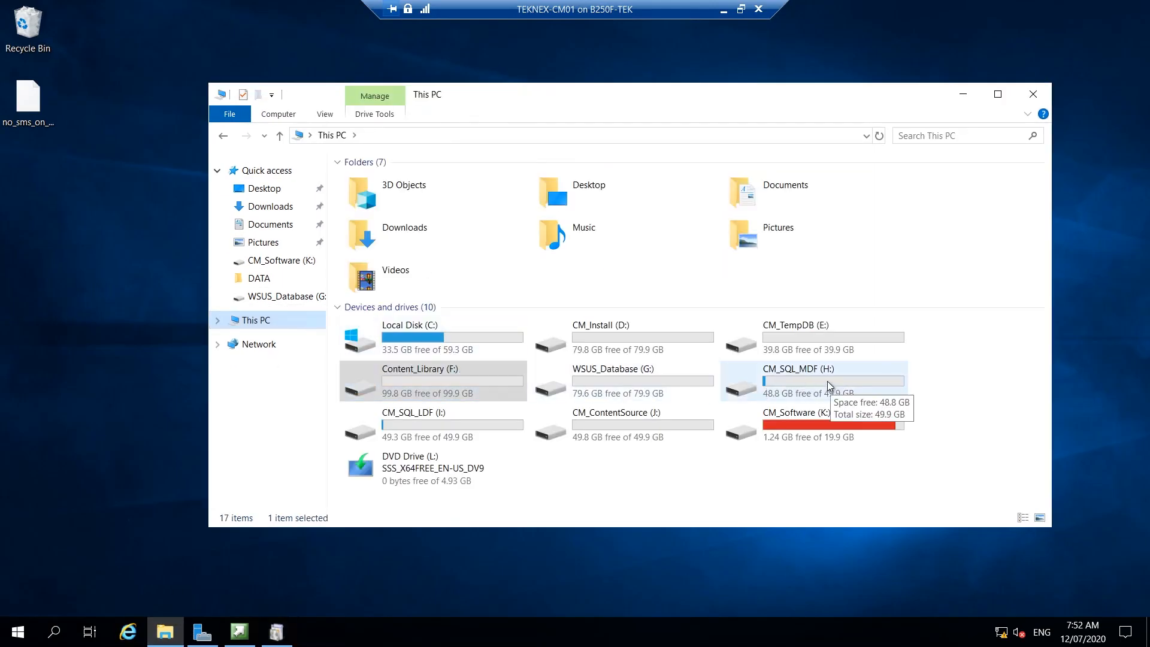
{"action": "double_click", "coordinate": [833, 429]}
{"action": "double_click", "coordinate": [445, 179]}
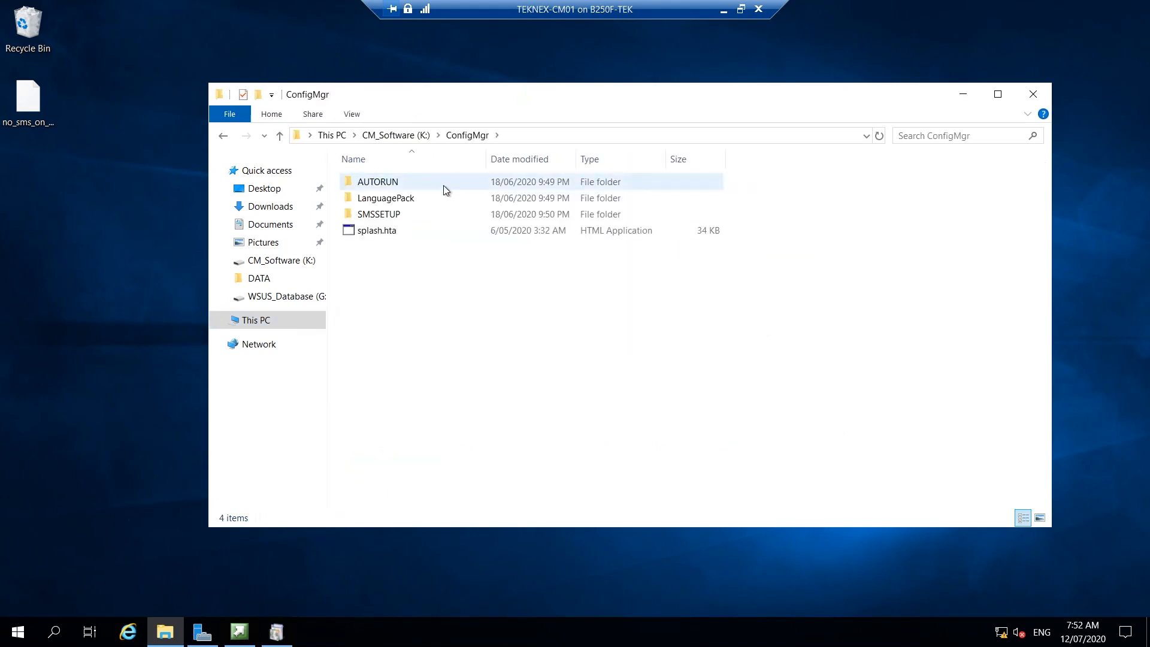
{"action": "double_click", "coordinate": [400, 214]}
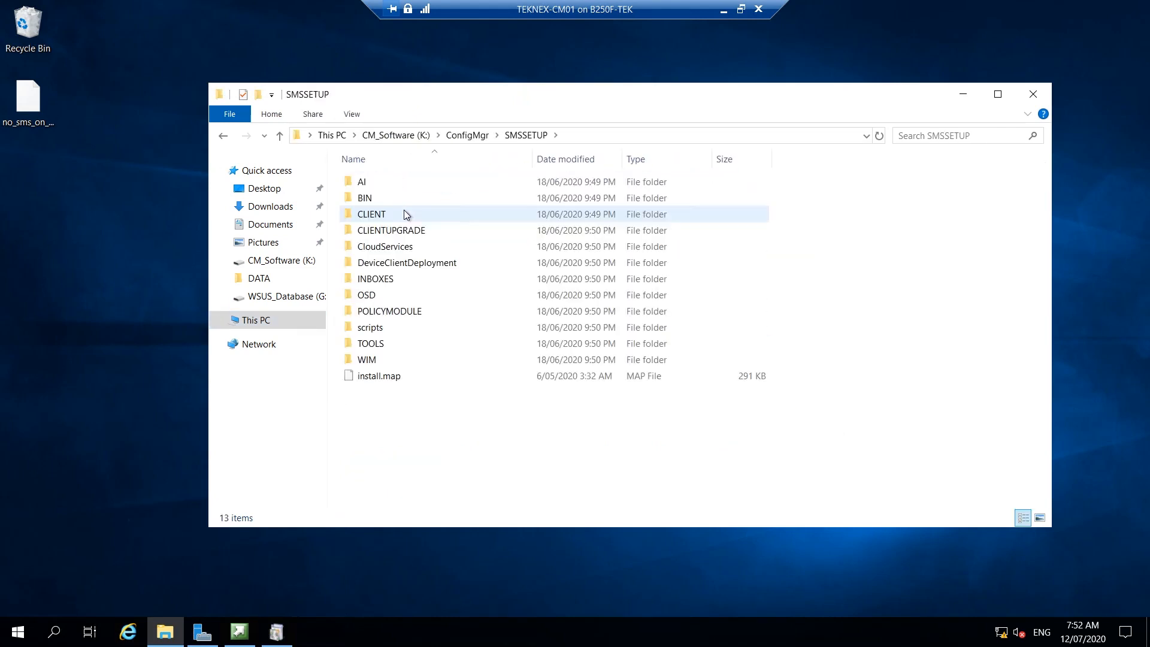
{"action": "double_click", "coordinate": [393, 344]}
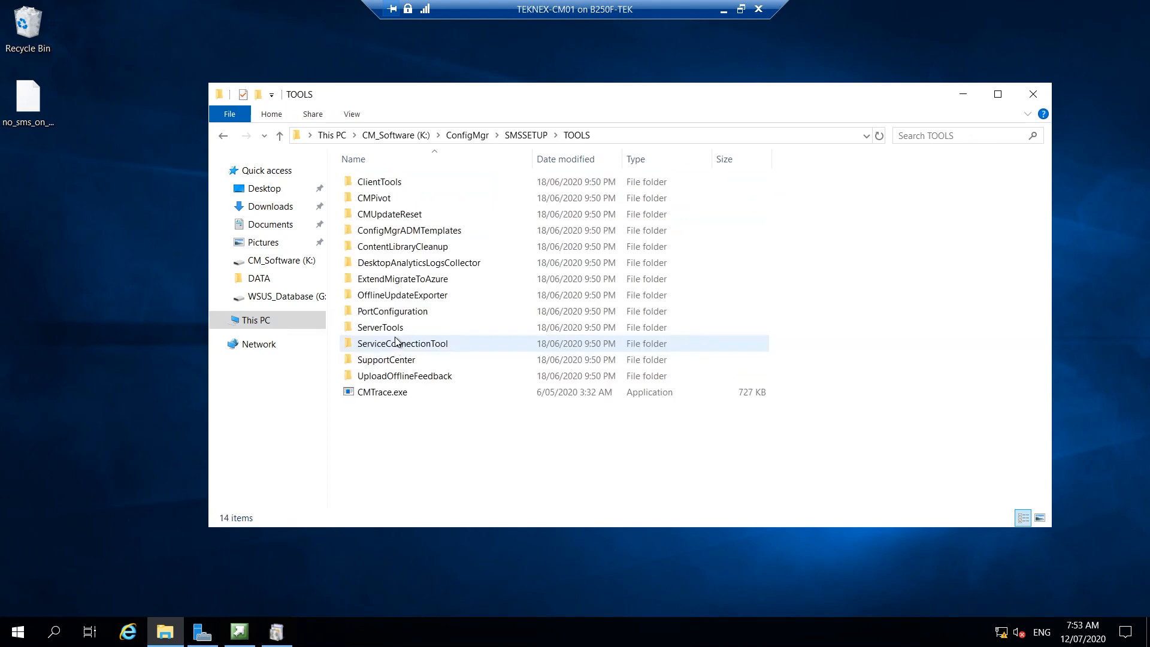
{"action": "right_click", "coordinate": [422, 393]}
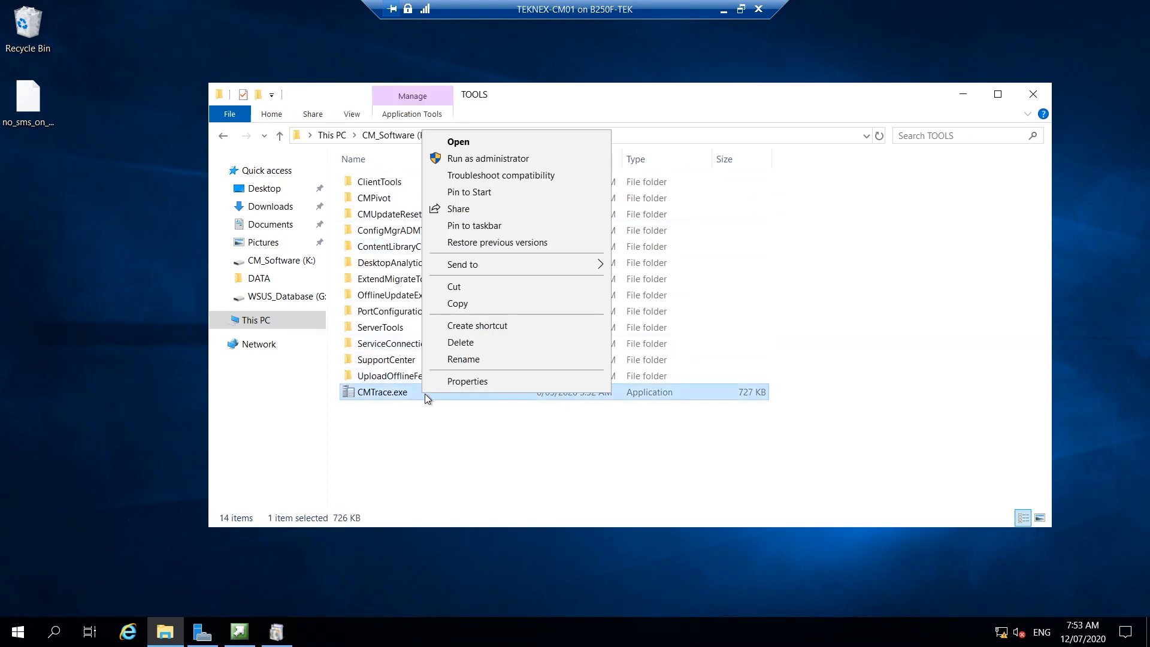
{"action": "left_click", "coordinate": [467, 303]}
{"action": "right_click", "coordinate": [12, 182]}
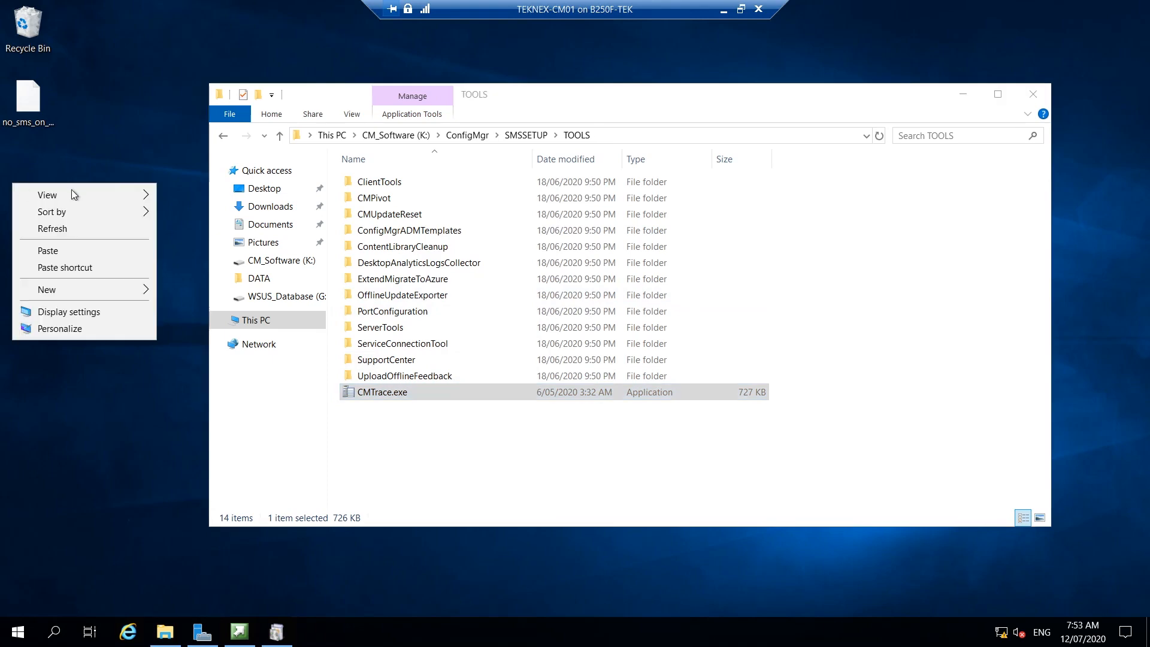
{"action": "left_click", "coordinate": [66, 254]}
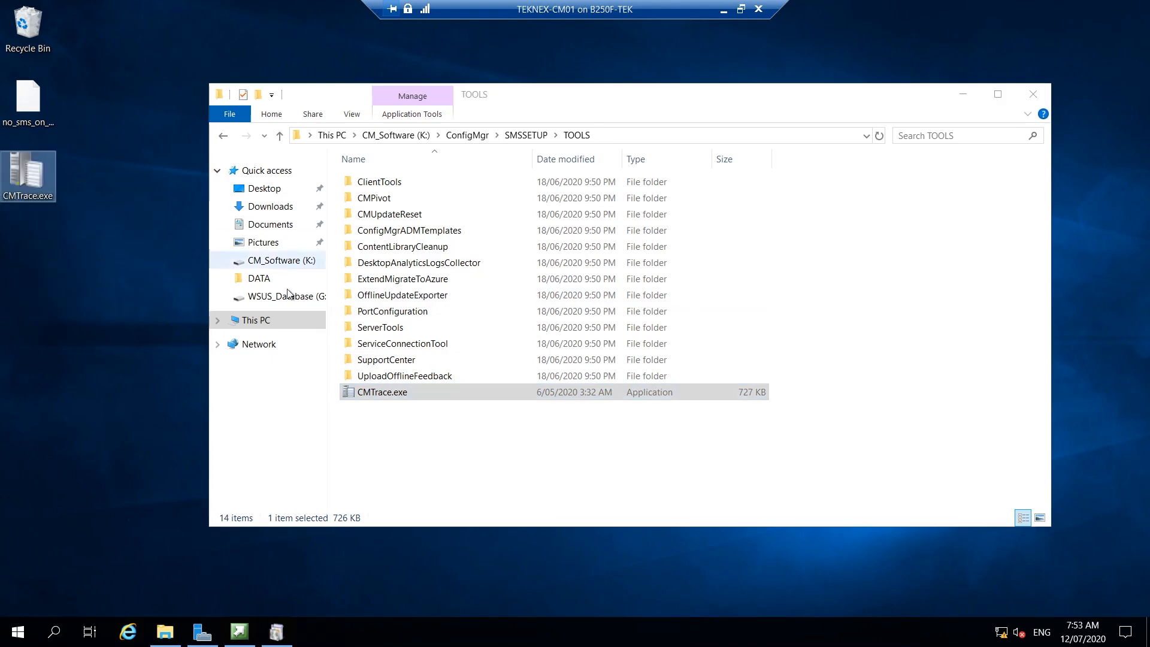
Locate ConfigMgrPrereq.log on Local Disk (C:), and launch CMTrace.exe from the desktop as the default viewer for log files.
{"action": "left_click", "coordinate": [267, 328]}
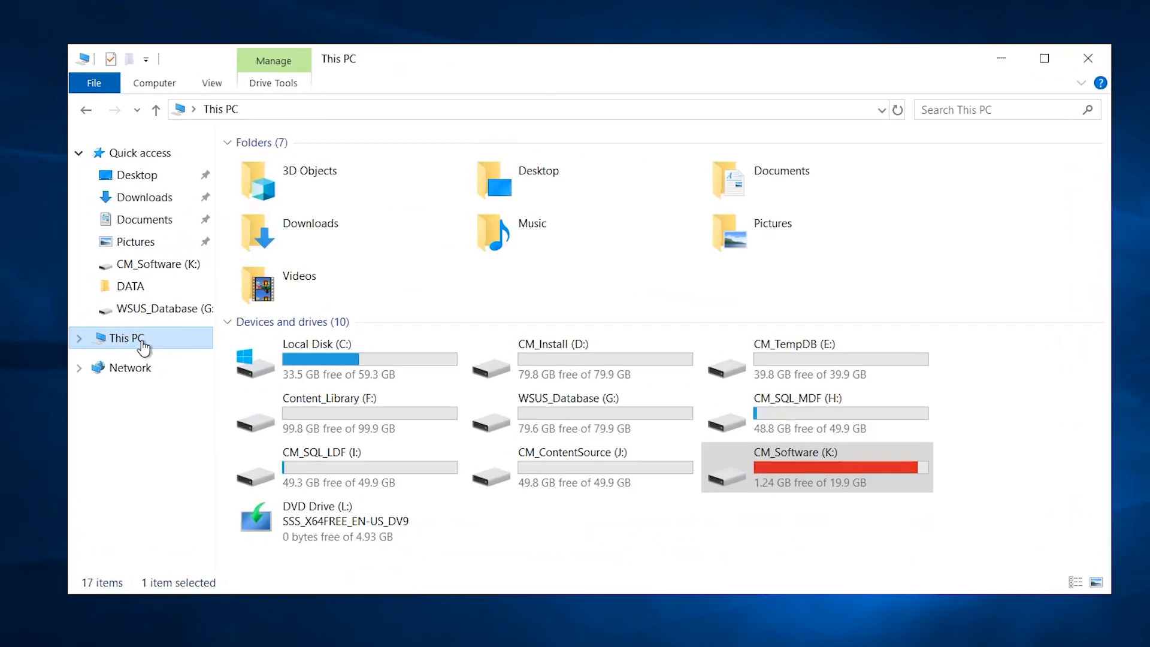
{"action": "double_click", "coordinate": [329, 367]}
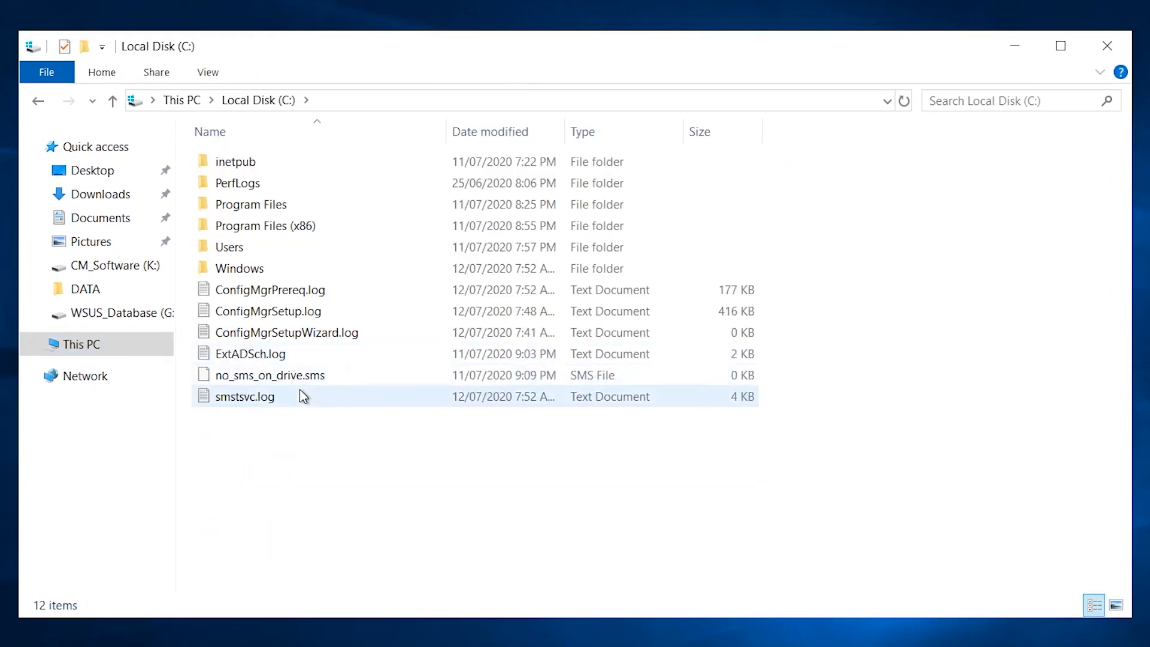
{"action": "left_click", "coordinate": [322, 293]}
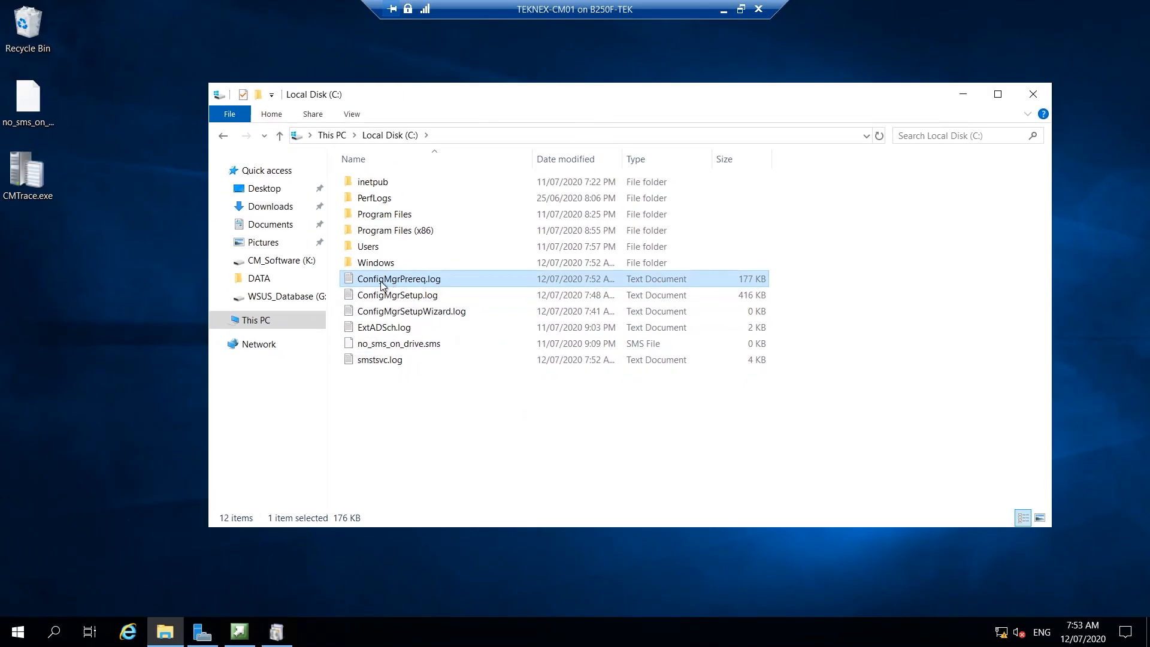
{"action": "double_click", "coordinate": [37, 194]}
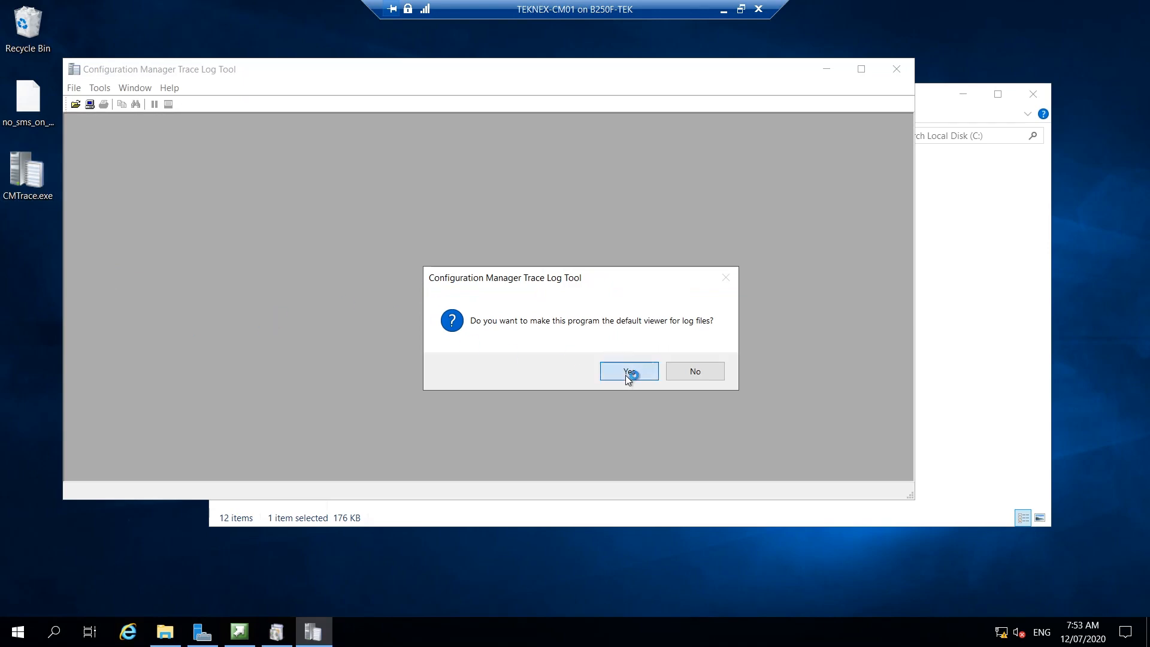
{"action": "left_click", "coordinate": [626, 374]}
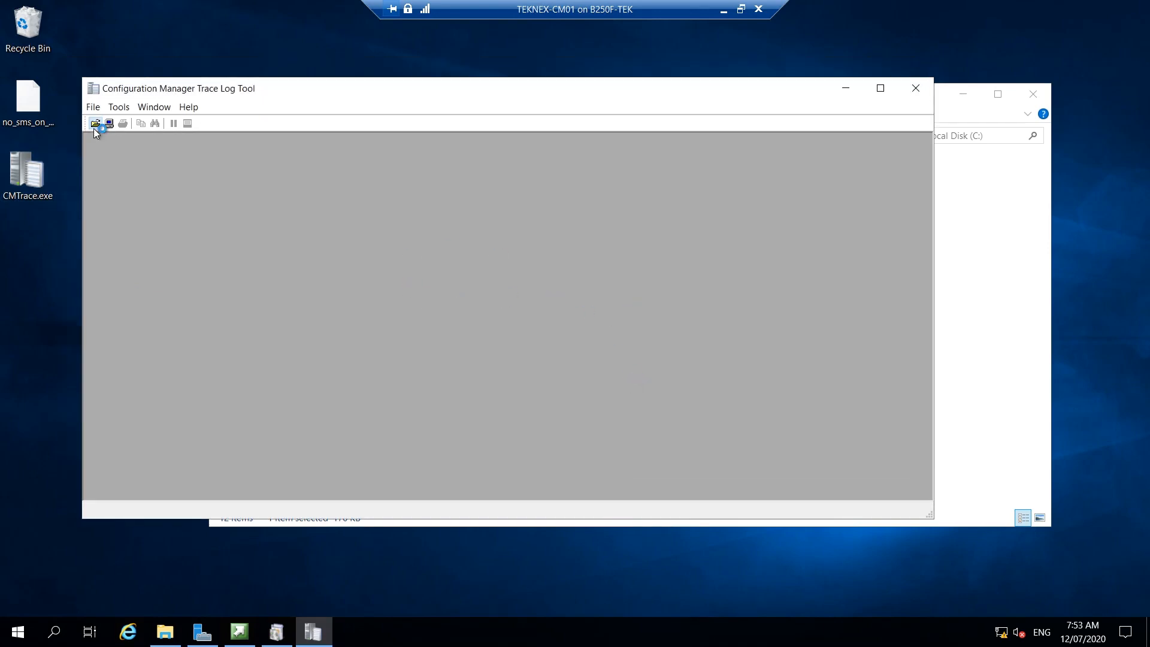
Open C:\ConfigMgrPrereq.log in CMTrace and look through its prerequisite check entries.
{"action": "left_click", "coordinate": [94, 127]}
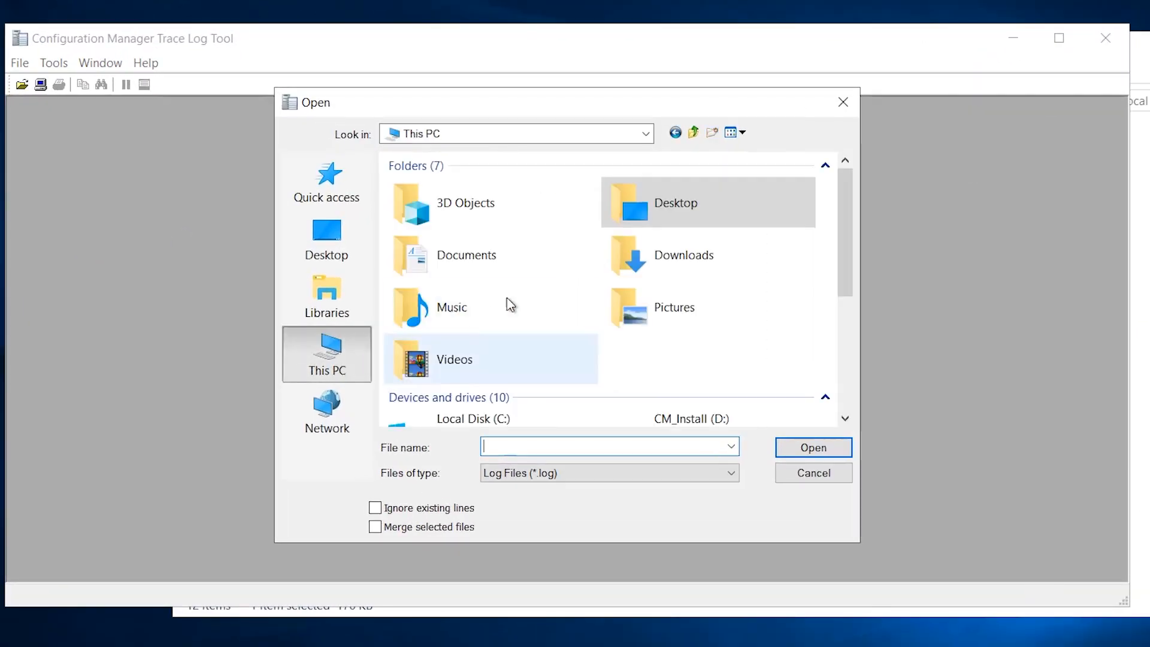
{"action": "scroll", "coordinate": [502, 296], "scroll_direction": "down", "scroll_amount": 5}
{"action": "scroll", "coordinate": [498, 317], "scroll_direction": "up", "scroll_amount": 5}
{"action": "scroll", "coordinate": [502, 334], "scroll_direction": "down", "scroll_amount": 5}
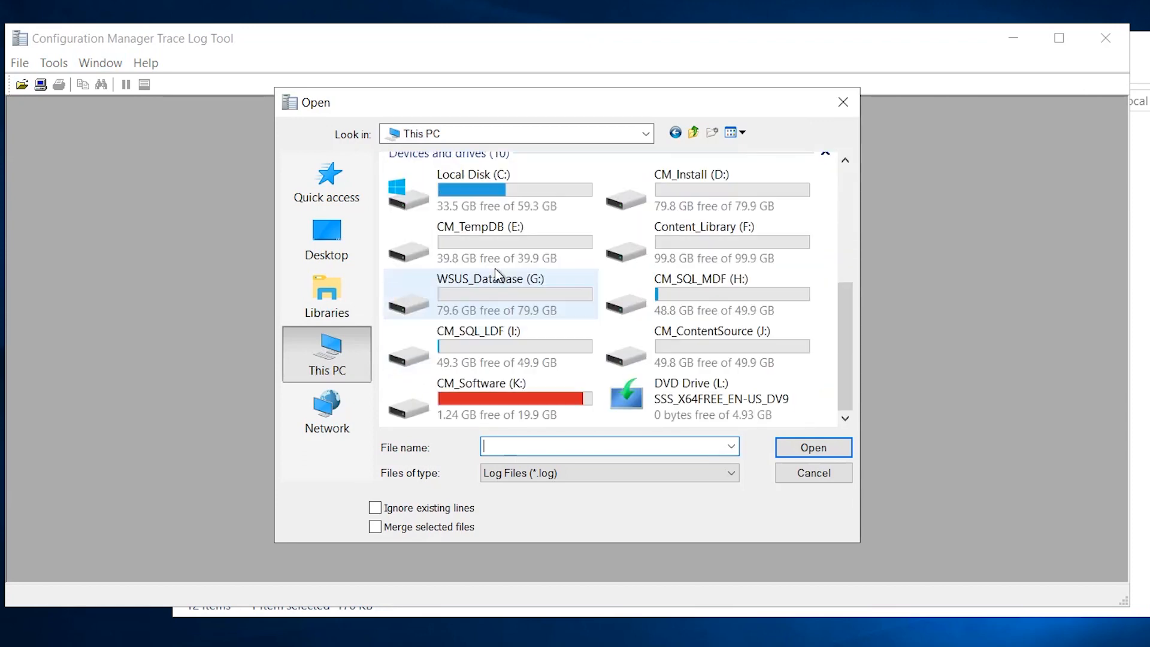
{"action": "double_click", "coordinate": [495, 202]}
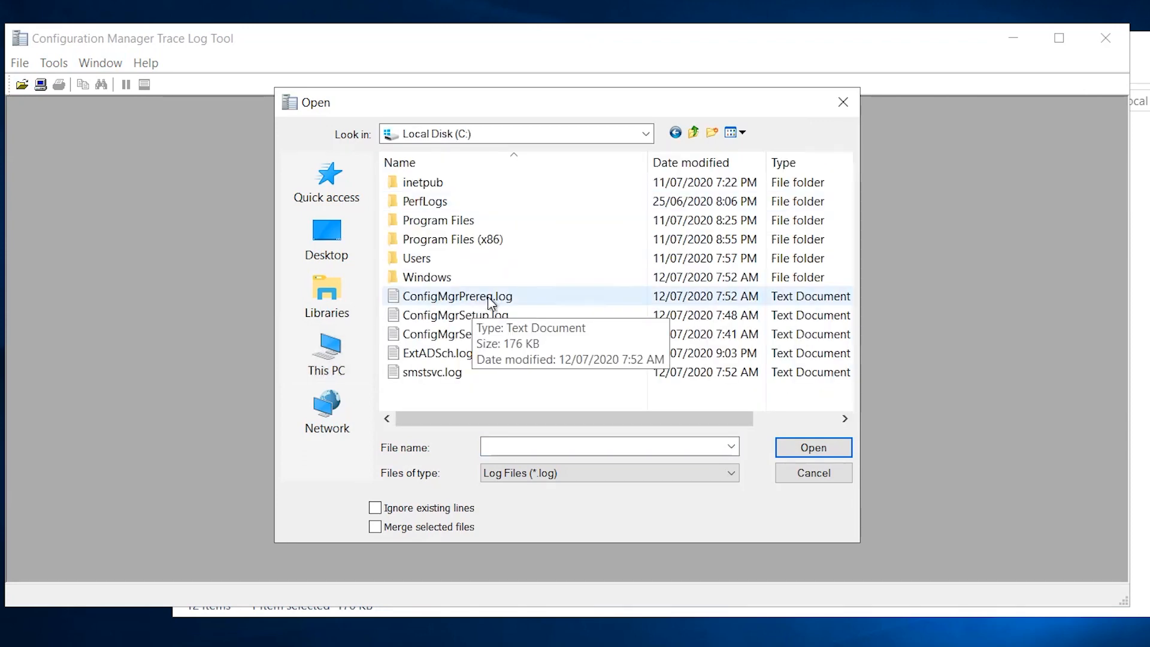
{"action": "double_click", "coordinate": [510, 297]}
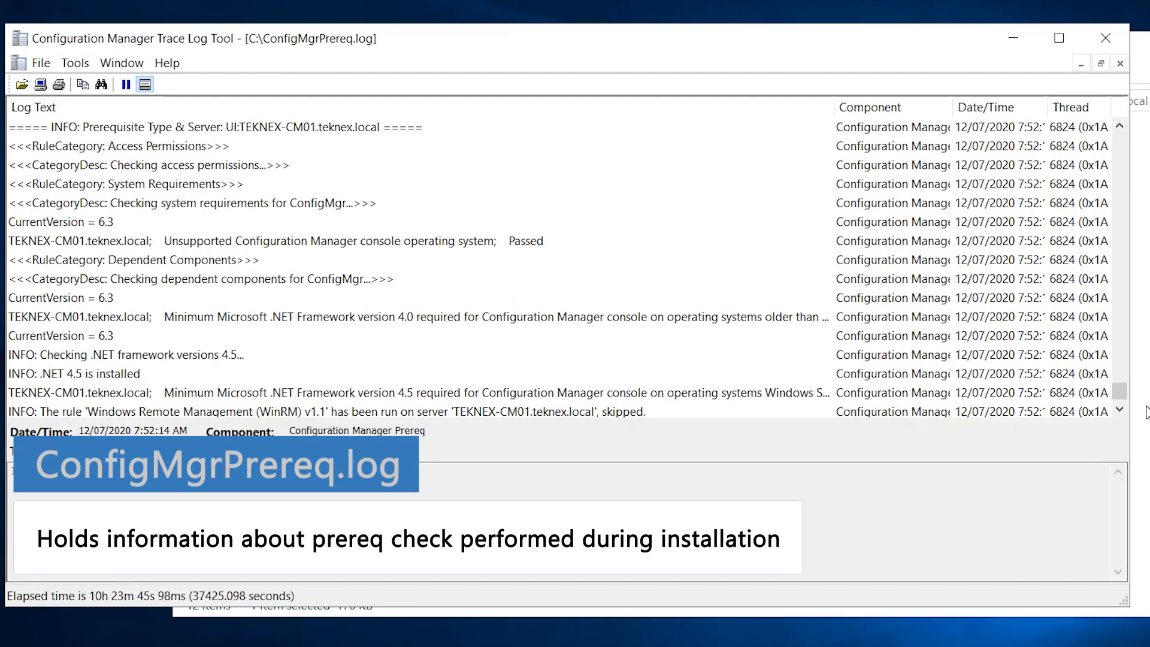
{"action": "left_click_drag", "start_coordinate": [1123, 401], "coordinate": [1126, 367]}
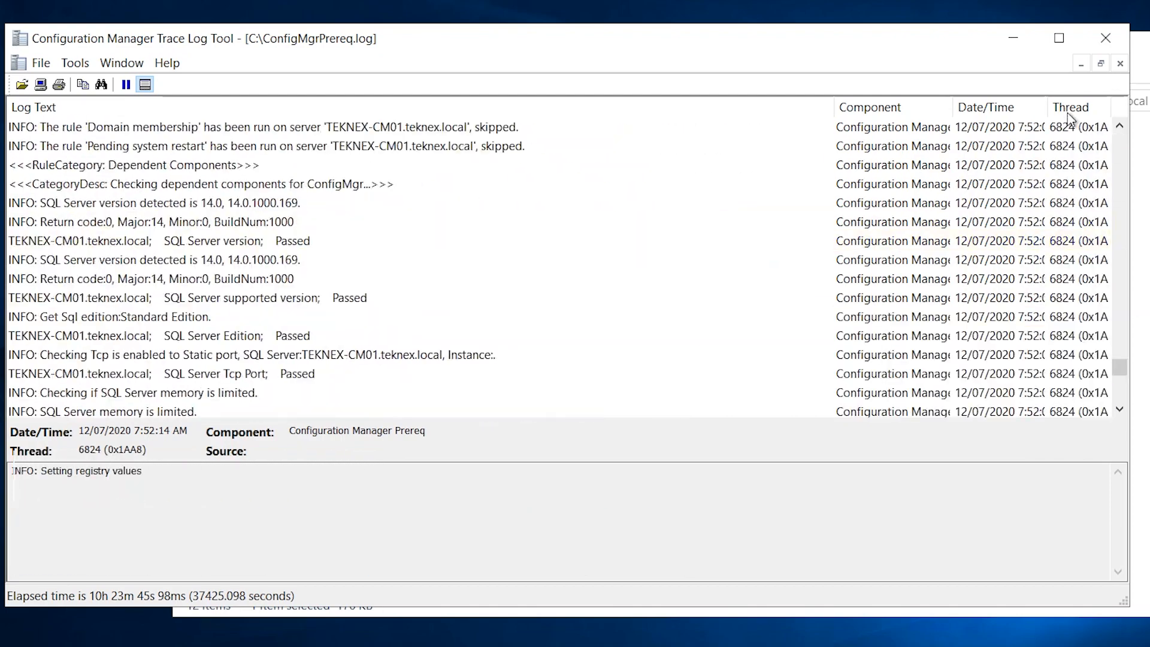
Open C:\ConfigMgrSetupWizard.log in CMTrace and look back through its setup wizard entries.
{"action": "left_click", "coordinate": [23, 85]}
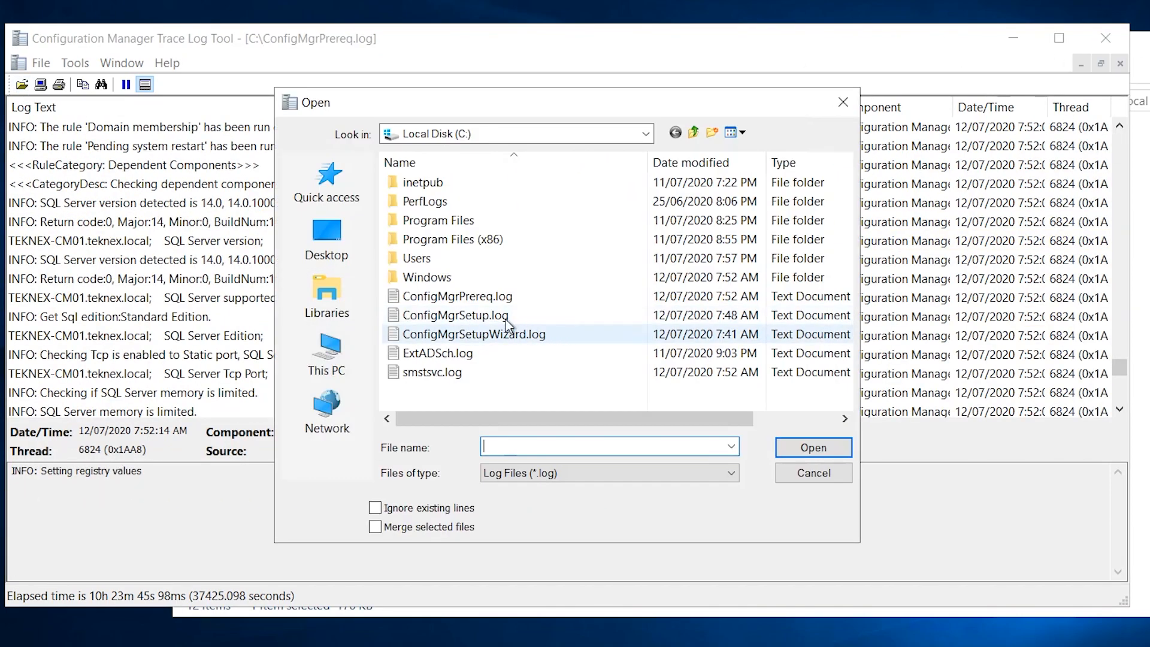
{"action": "left_click", "coordinate": [519, 317]}
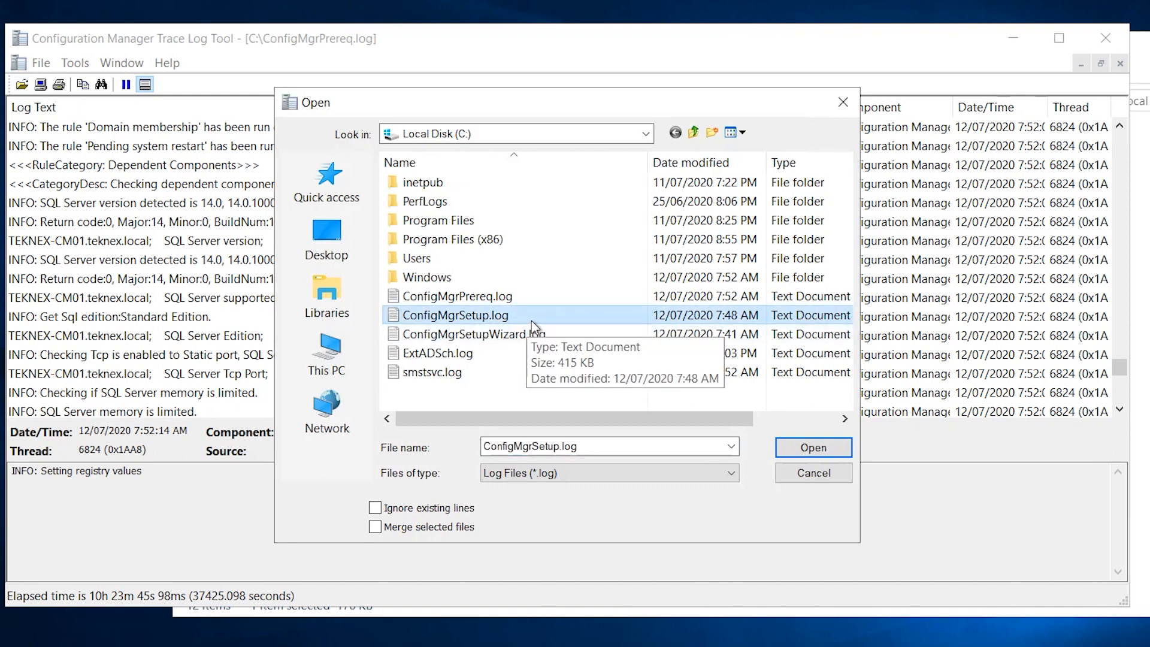
{"action": "left_click", "coordinate": [493, 336]}
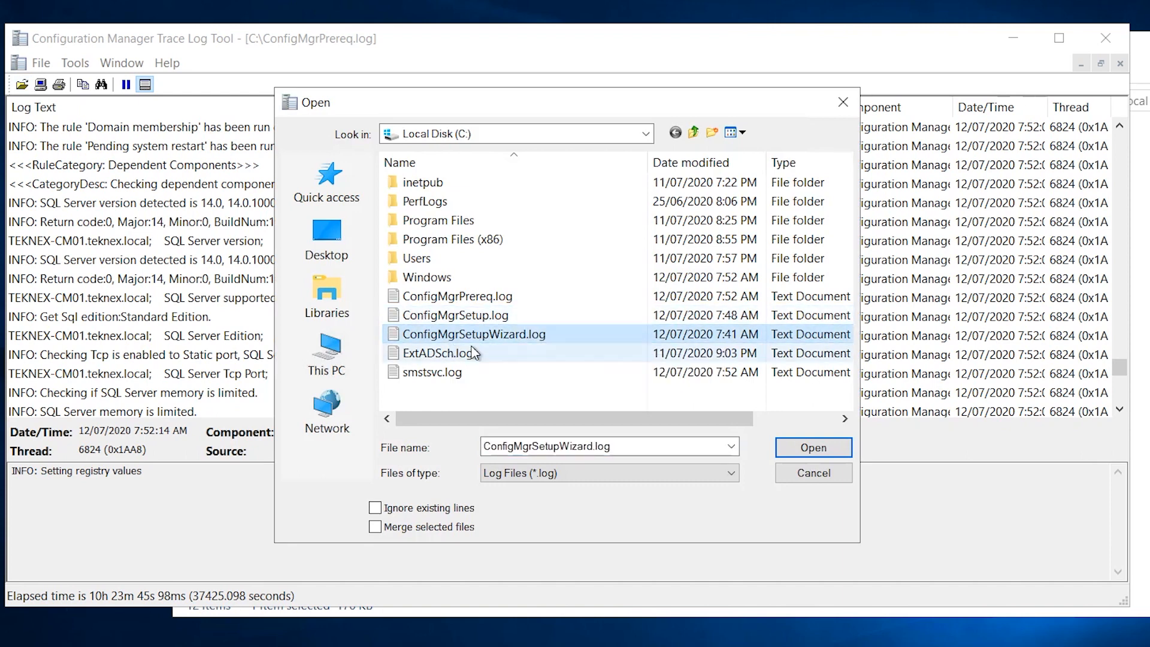
{"action": "double_click", "coordinate": [538, 338]}
{"action": "left_click_drag", "start_coordinate": [1123, 254], "coordinate": [1114, 212]}
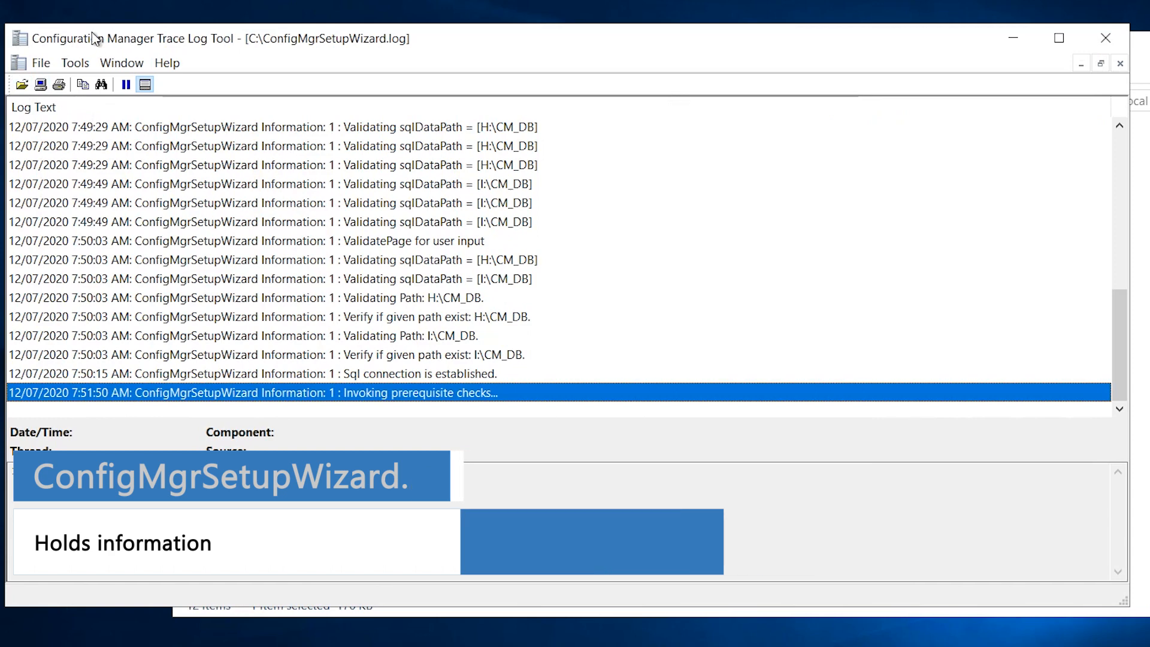
Open C:\ConfigMgrSetup.log in CMTrace, look through the core installation entries, and minimize the log viewer.
{"action": "left_click", "coordinate": [23, 85]}
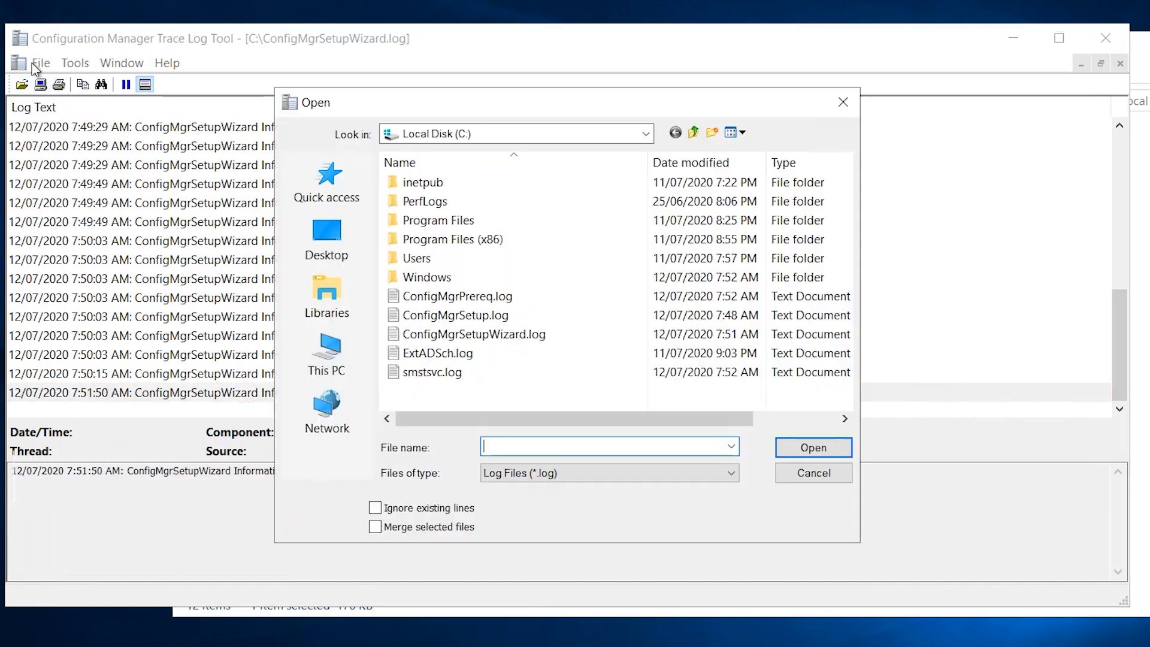
{"action": "left_click", "coordinate": [490, 317]}
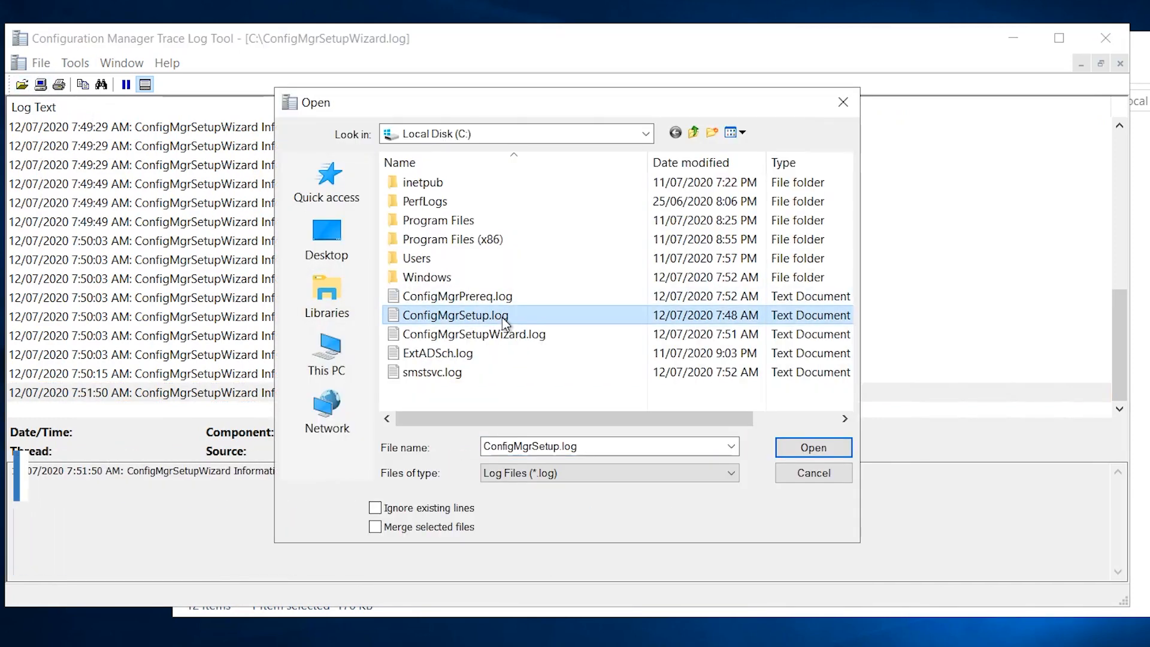
{"action": "double_click", "coordinate": [507, 321]}
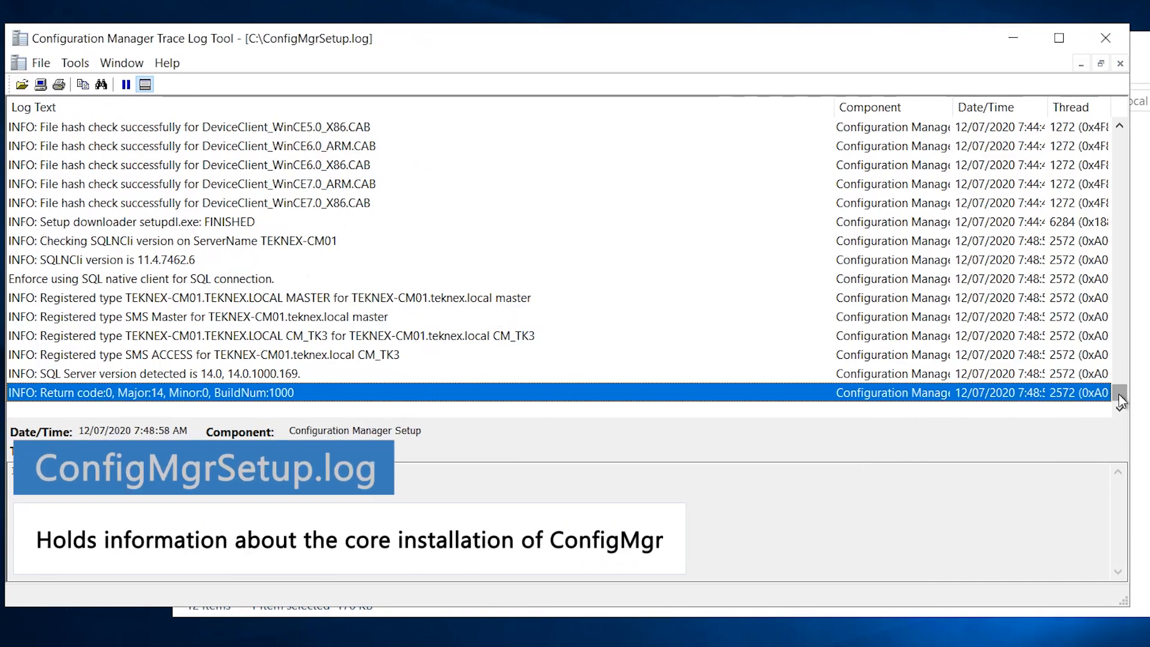
{"action": "left_click_drag", "start_coordinate": [1121, 390], "coordinate": [1111, 198]}
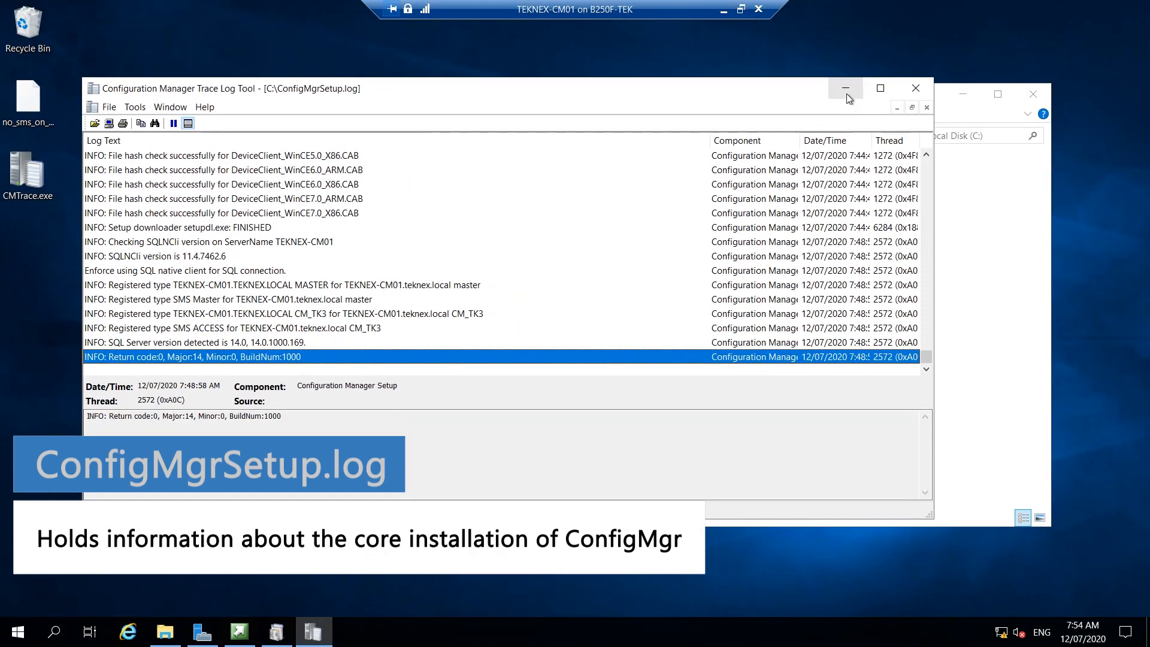
{"action": "left_click", "coordinate": [1013, 38]}
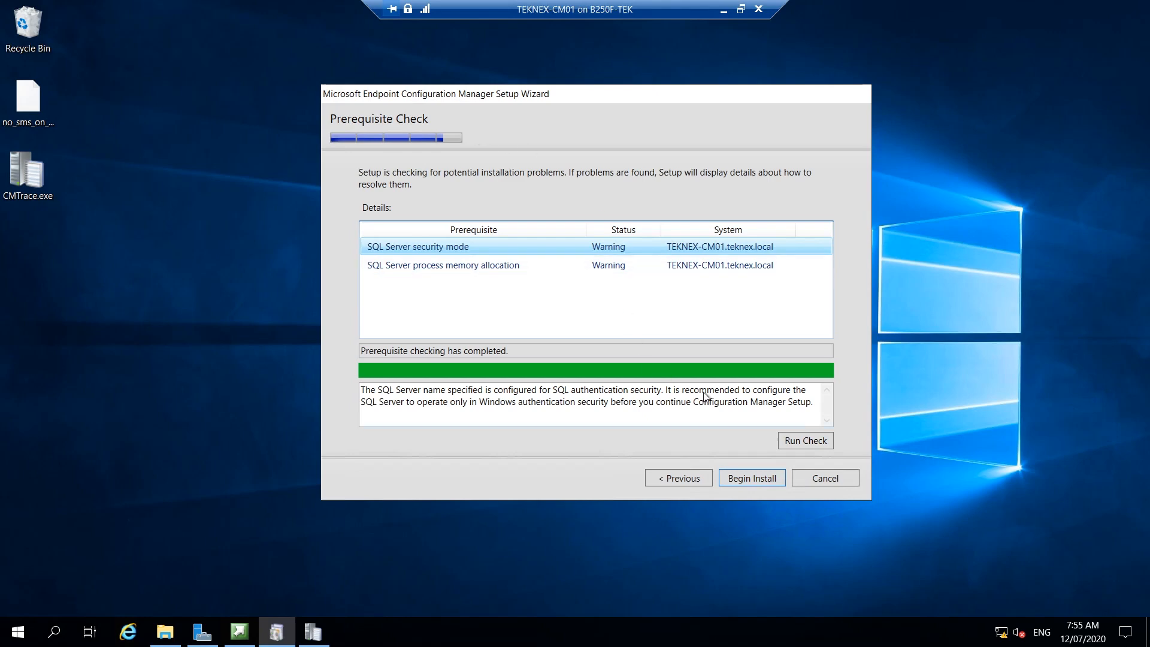
Begin the site installation from the prerequisite check, and place the ConfigMgrSetup.log window beside the setup wizard to monitor progress.
{"action": "left_click", "coordinate": [756, 475]}
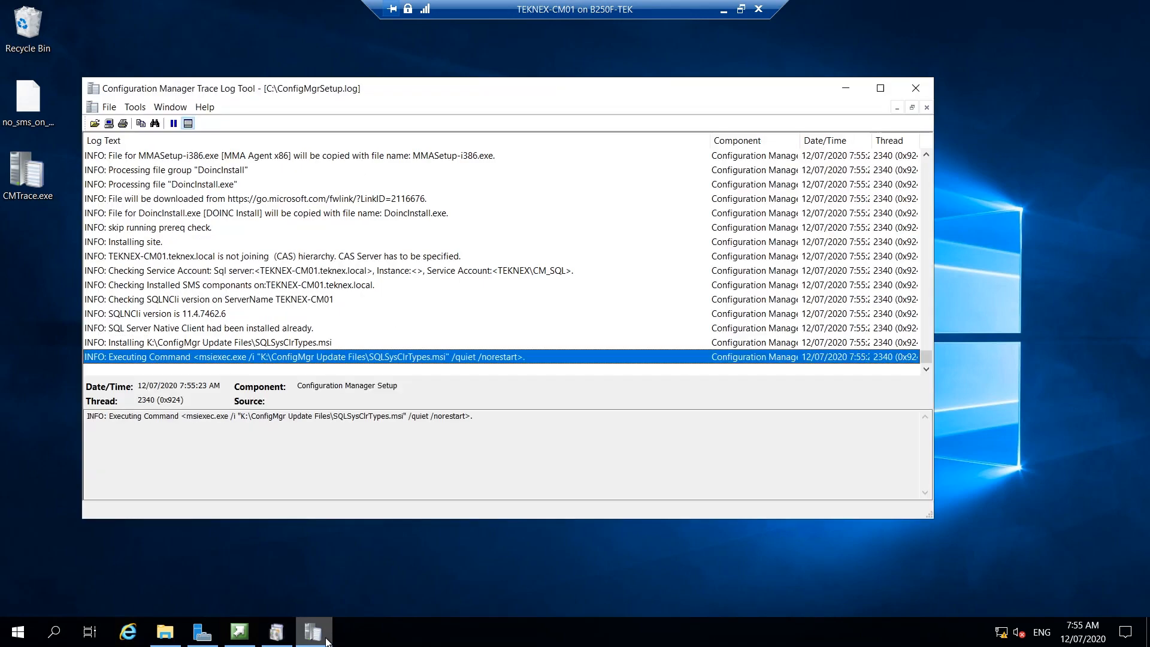
{"action": "left_click", "coordinate": [312, 632]}
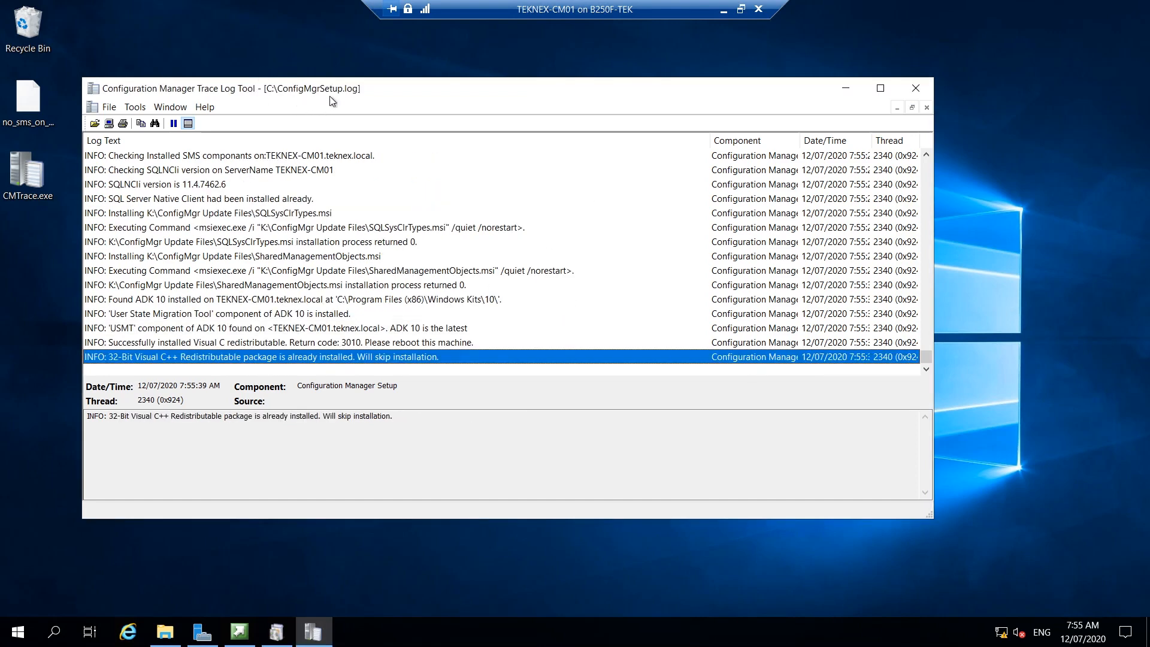
{"action": "left_click_drag", "start_coordinate": [691, 95], "coordinate": [475, 155]}
{"action": "left_click_drag", "start_coordinate": [616, 95], "coordinate": [853, 77]}
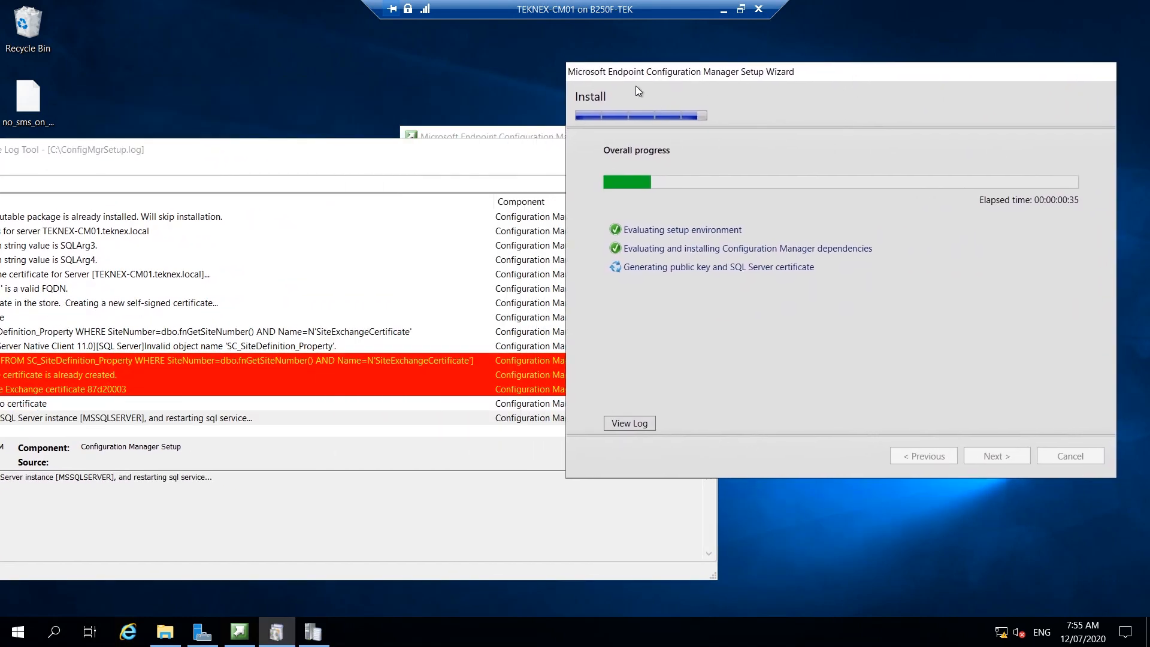
{"action": "mouse_move", "coordinate": [362, 146]}
{"action": "left_mouse_down"}
{"action": "mouse_move", "coordinate": [463, 80]}
{"action": "mouse_move", "coordinate": [514, 72]}
{"action": "left_mouse_up"}
{"action": "left_click", "coordinate": [345, 251]}
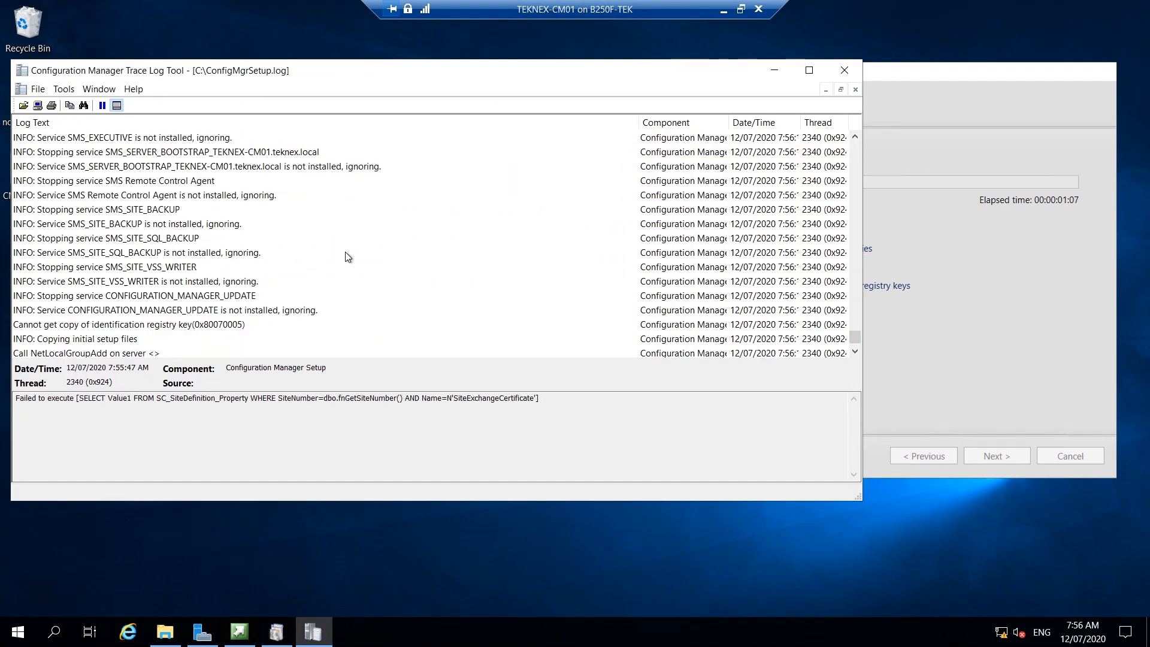
Return to the setup wizard and review the full list of core setup tasks, from evaluating the environment to creating the program group.
{"action": "left_click", "coordinate": [950, 218]}
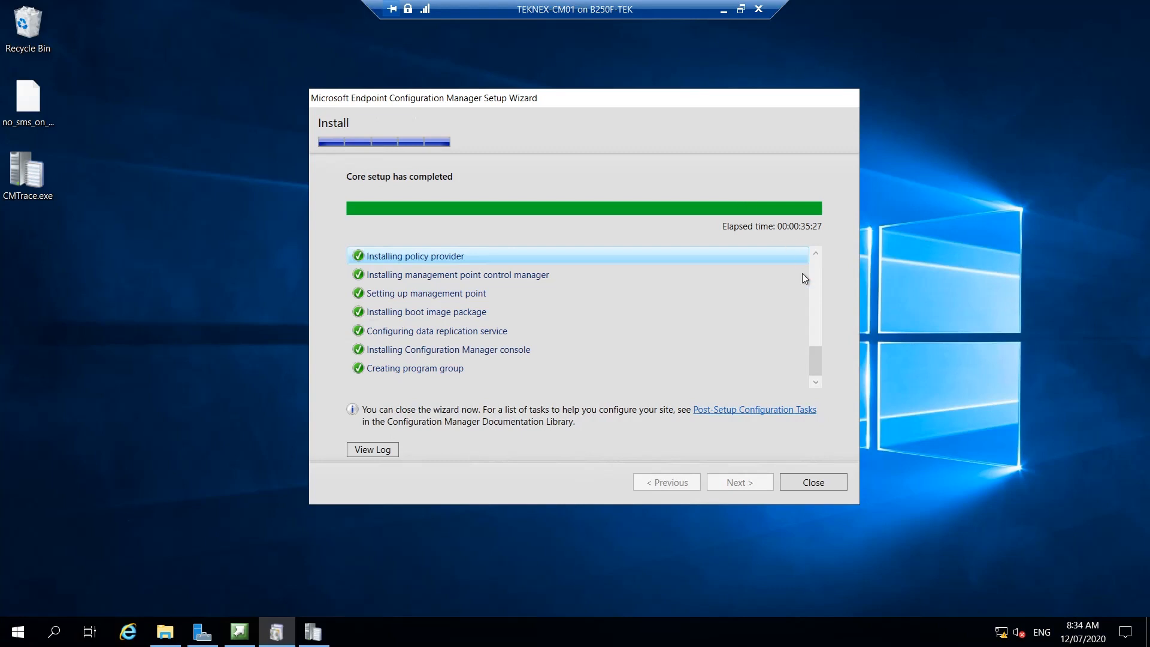
{"action": "left_click_drag", "start_coordinate": [818, 354], "coordinate": [810, 267]}
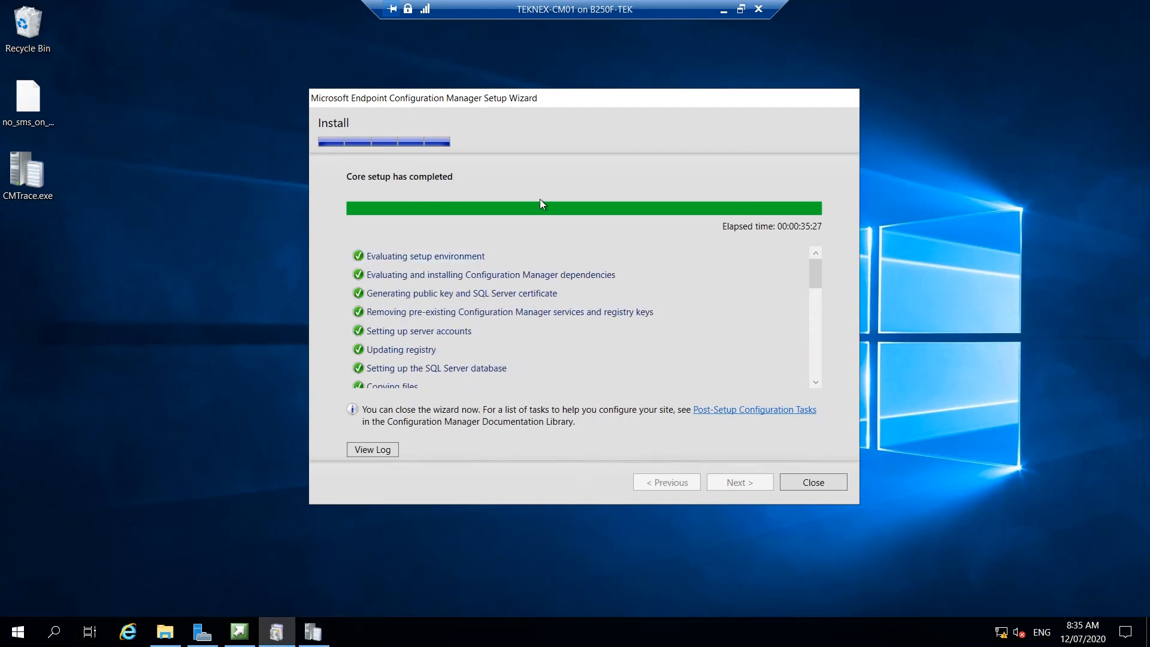
{"action": "left_click_drag", "start_coordinate": [814, 272], "coordinate": [821, 367]}
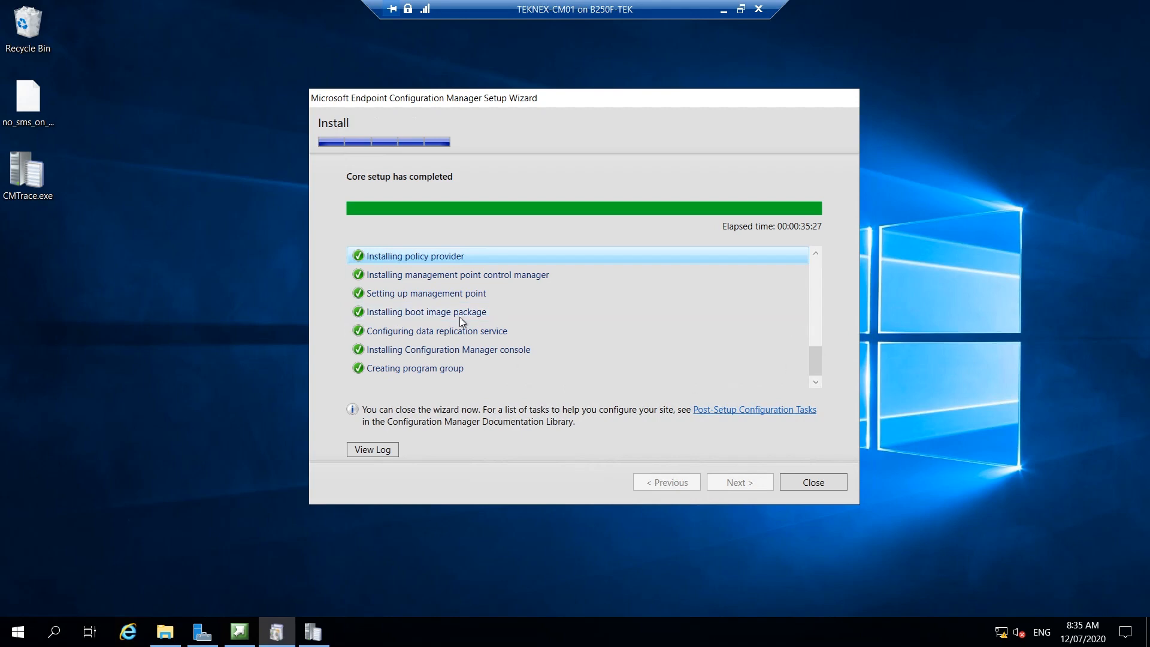
In File Explorer, browse to Program Files\Microsoft Configuration Manager\Logs on the CM_Install (D:) drive.
{"action": "left_click", "coordinate": [175, 634]}
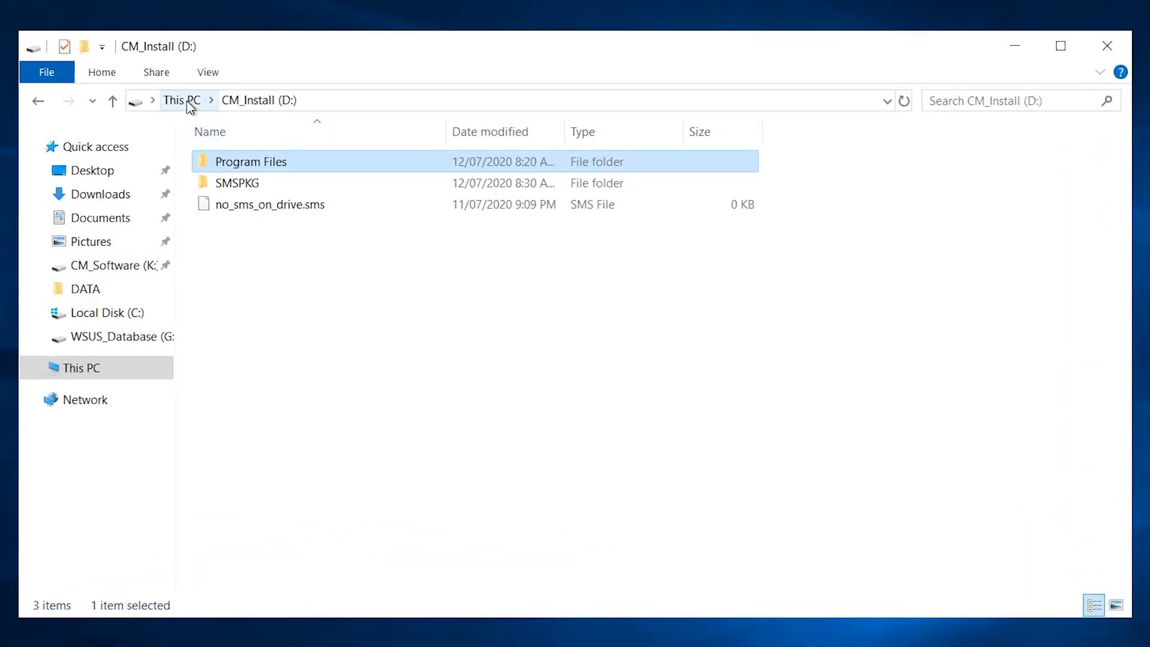
{"action": "left_click", "coordinate": [188, 101]}
{"action": "double_click", "coordinate": [522, 369]}
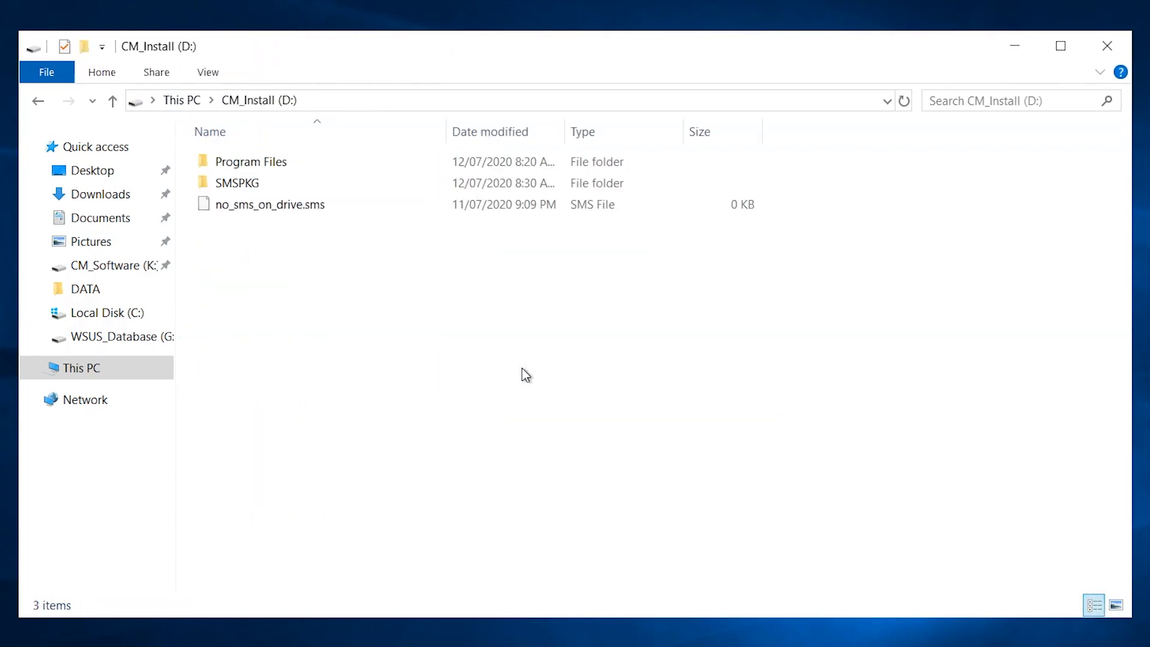
{"action": "double_click", "coordinate": [309, 159]}
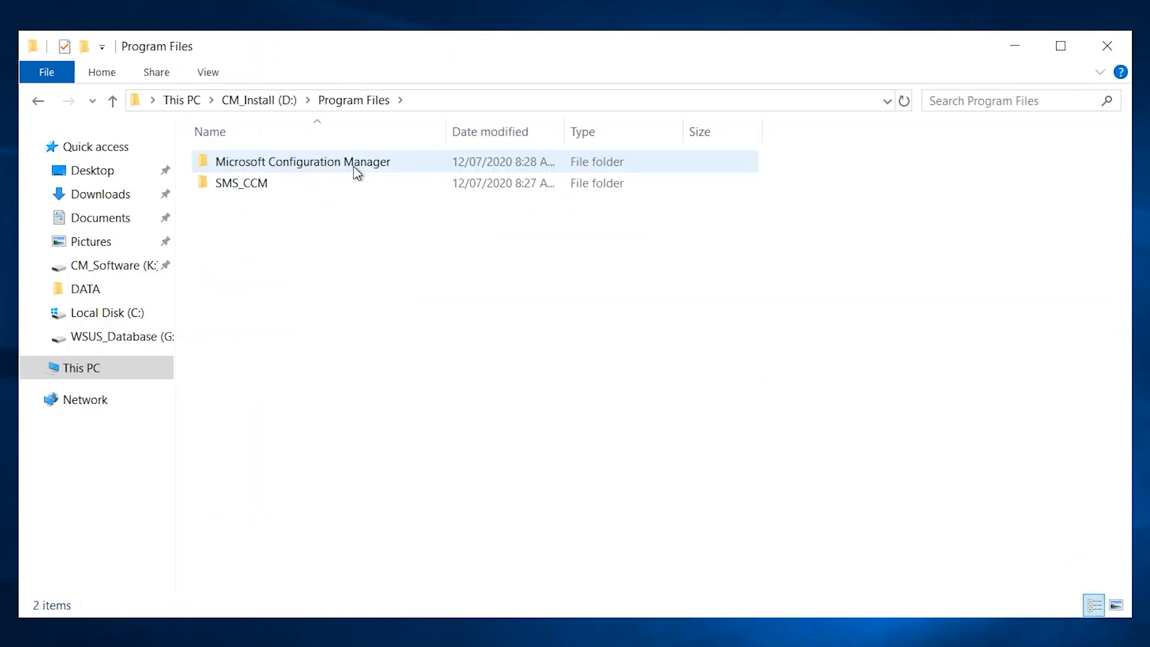
{"action": "double_click", "coordinate": [354, 167]}
{"action": "left_click", "coordinate": [252, 372]}
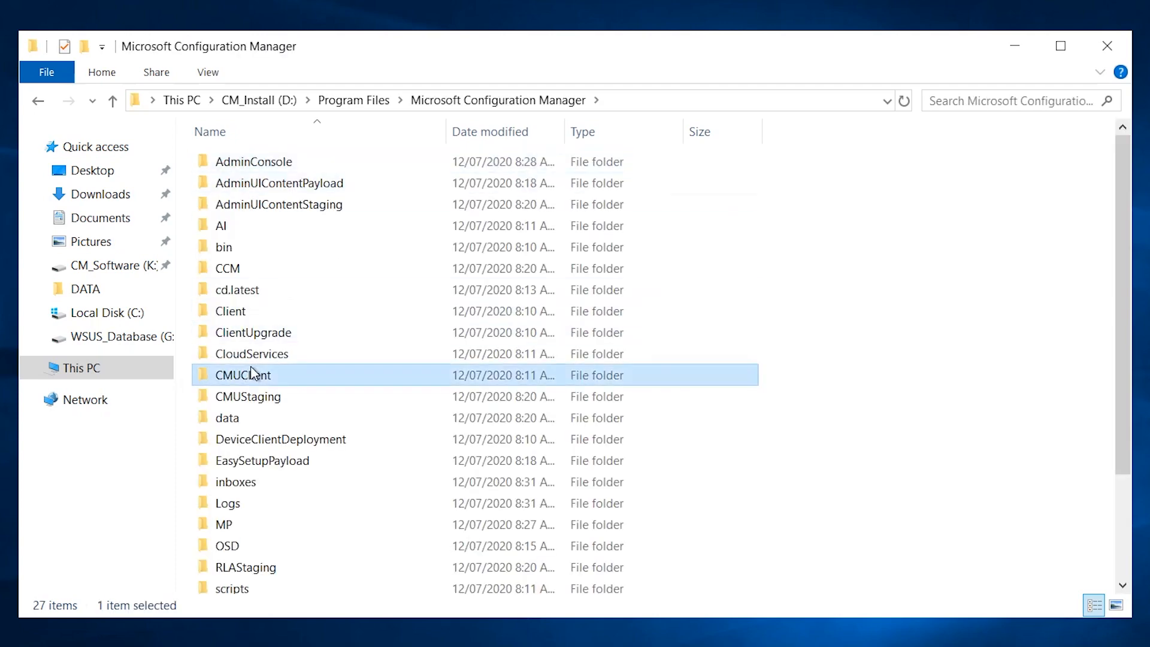
{"action": "key", "text": "l"}
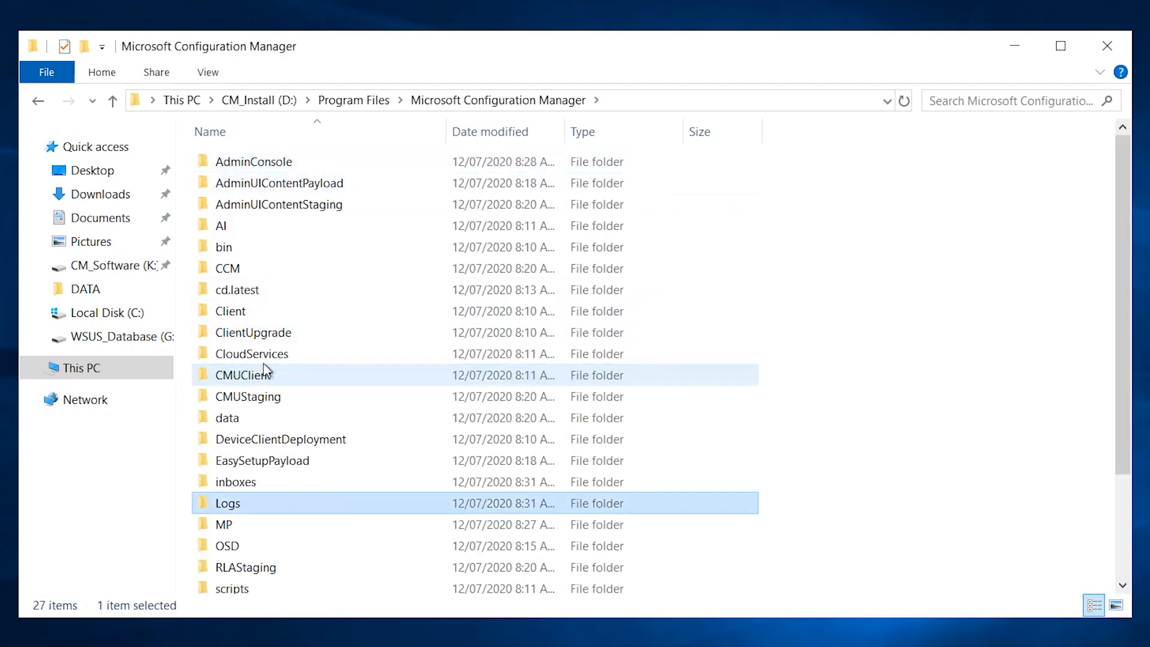
{"action": "double_click", "coordinate": [252, 506]}
Find sitecomp.log in the Logs folder, open it in CMTrace, and look back through the site component installation entries.
{"action": "left_click", "coordinate": [327, 313]}
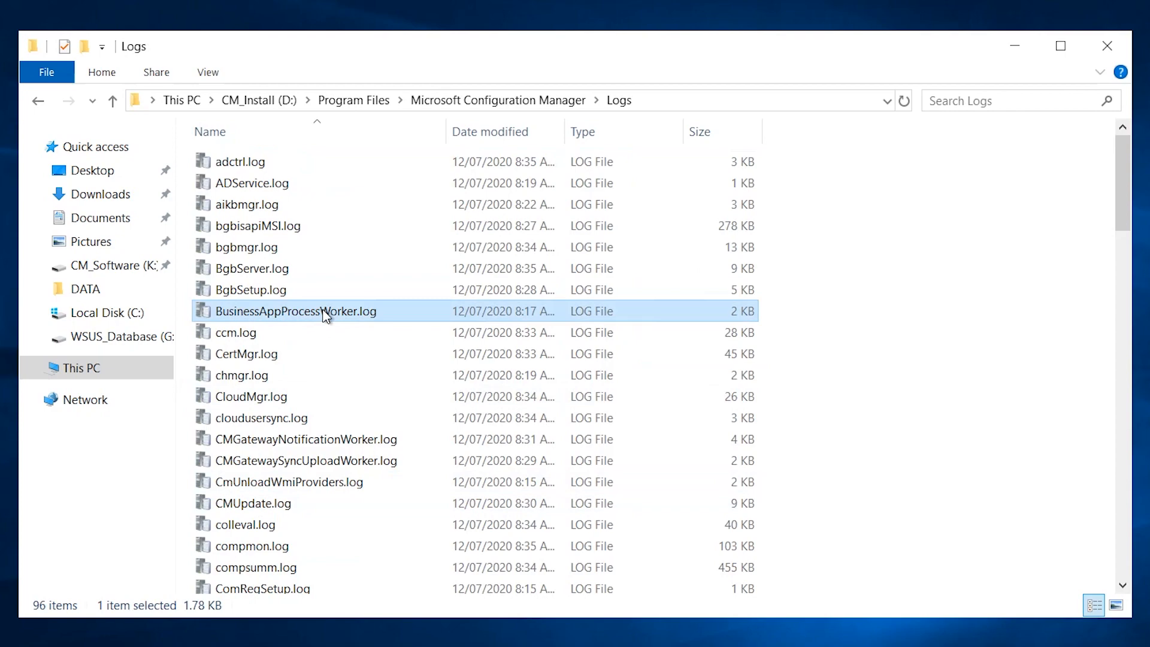
{"action": "type", "text": "sit"}
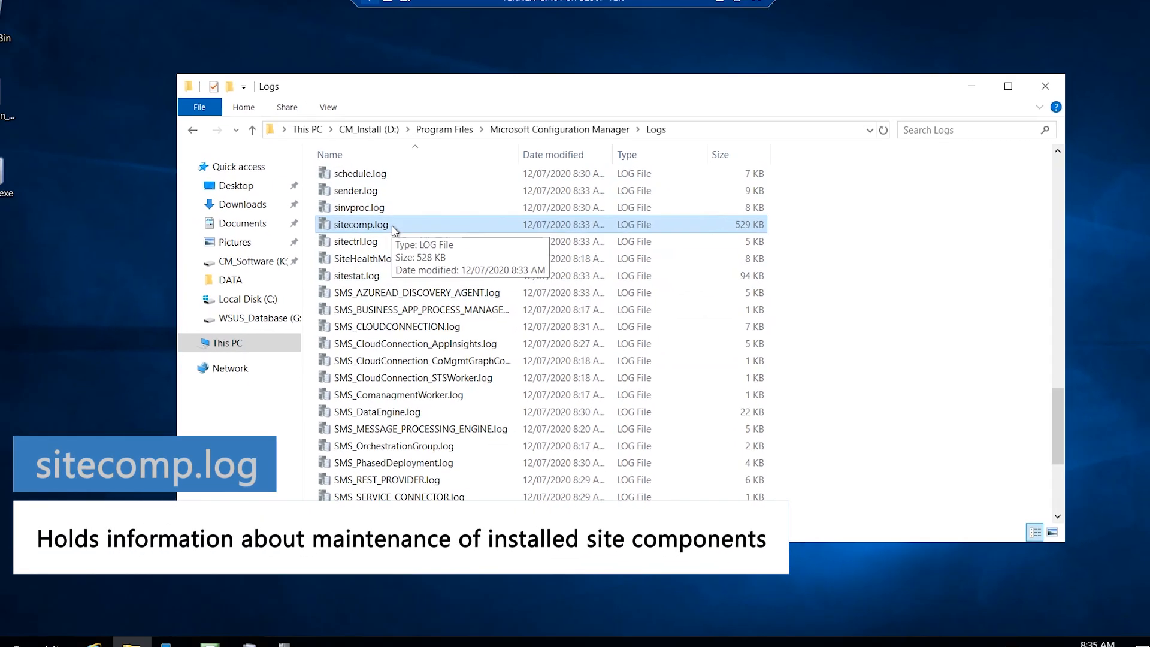
{"action": "double_click", "coordinate": [292, 226]}
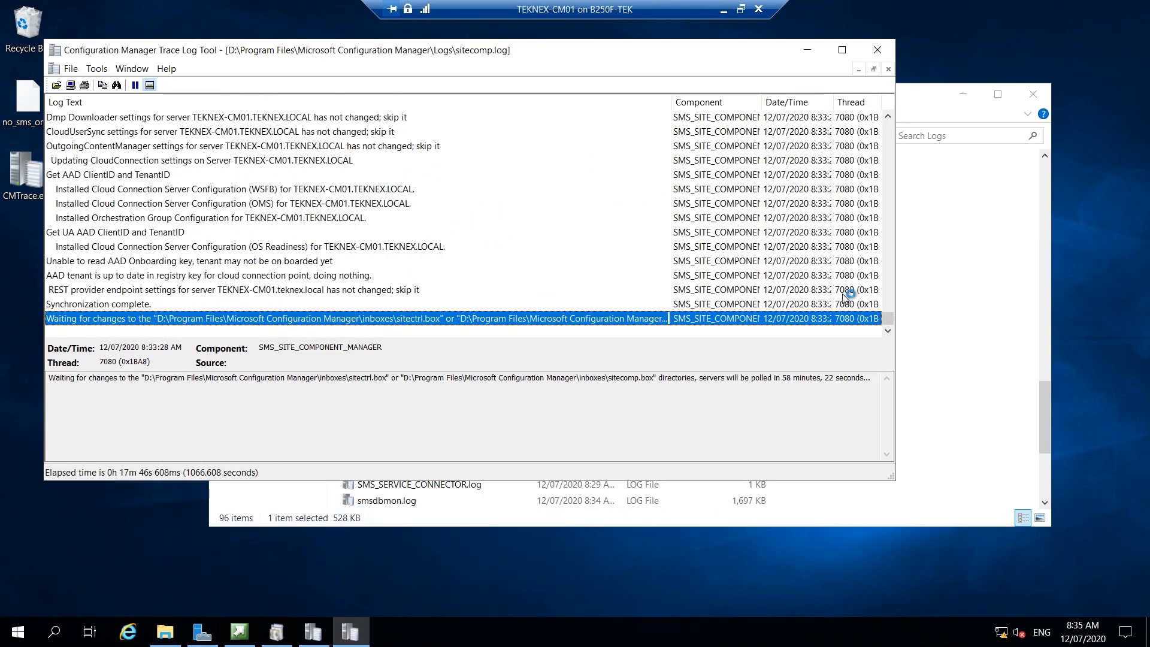
{"action": "left_click_drag", "start_coordinate": [891, 316], "coordinate": [893, 202]}
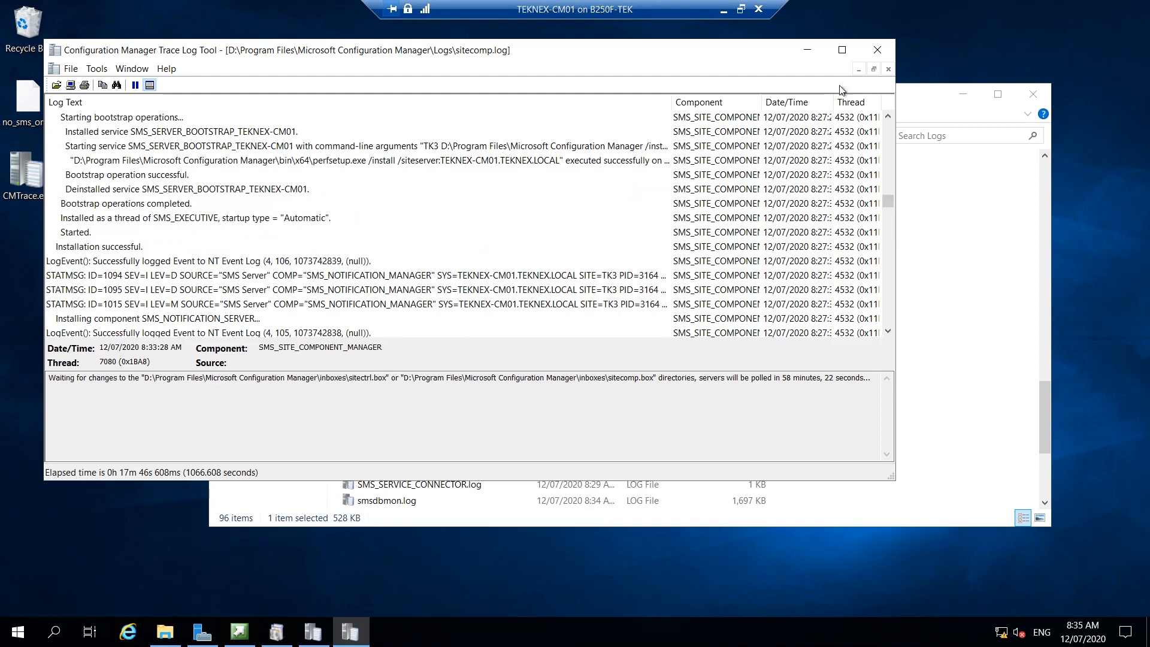
Return to the setup wizard, look back through the completed core setup tasks, and close the wizard, leaving the desktop clear.
{"action": "left_click", "coordinate": [794, 48]}
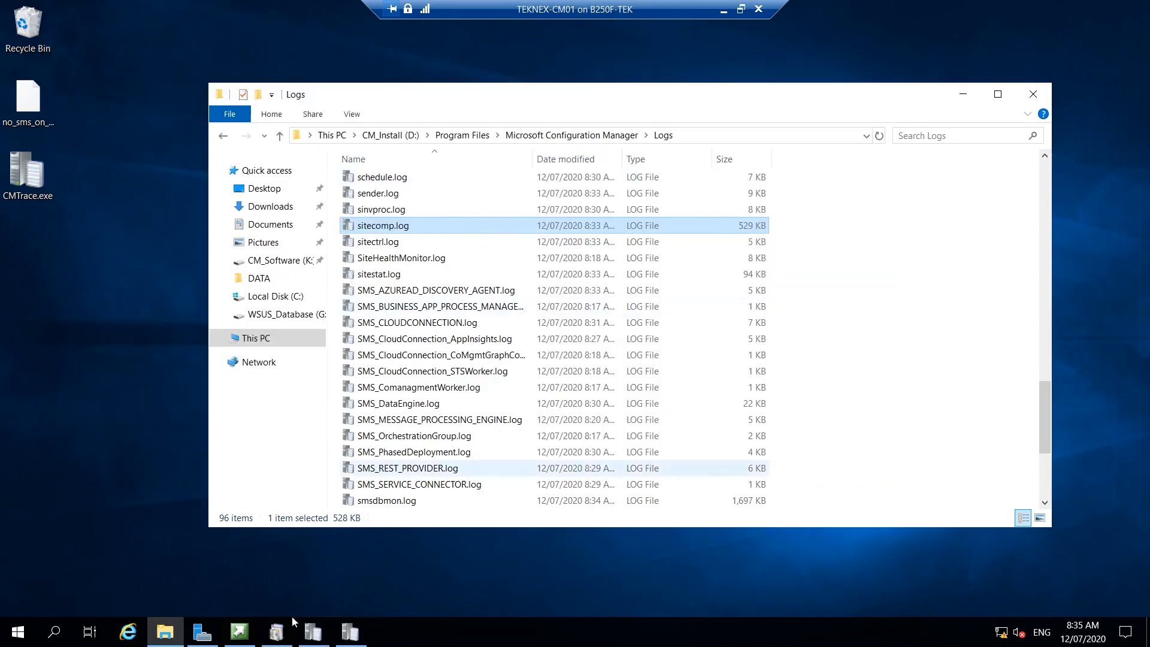
{"action": "left_click", "coordinate": [239, 632]}
{"action": "left_click", "coordinate": [287, 638]}
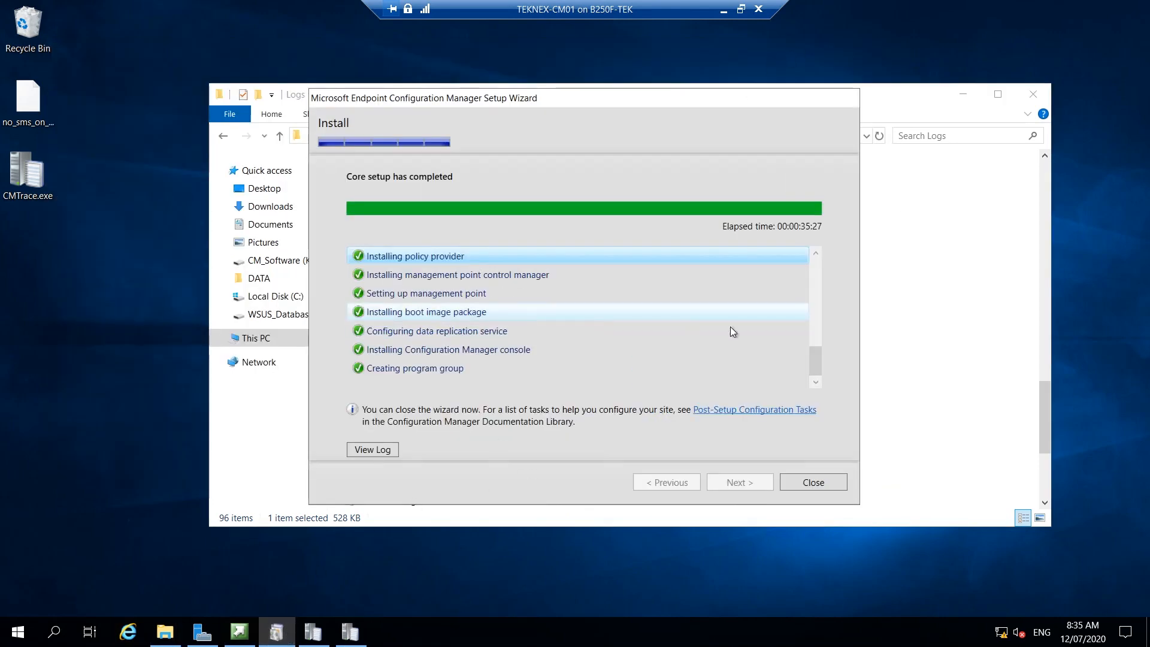
{"action": "left_click_drag", "start_coordinate": [820, 357], "coordinate": [812, 262]}
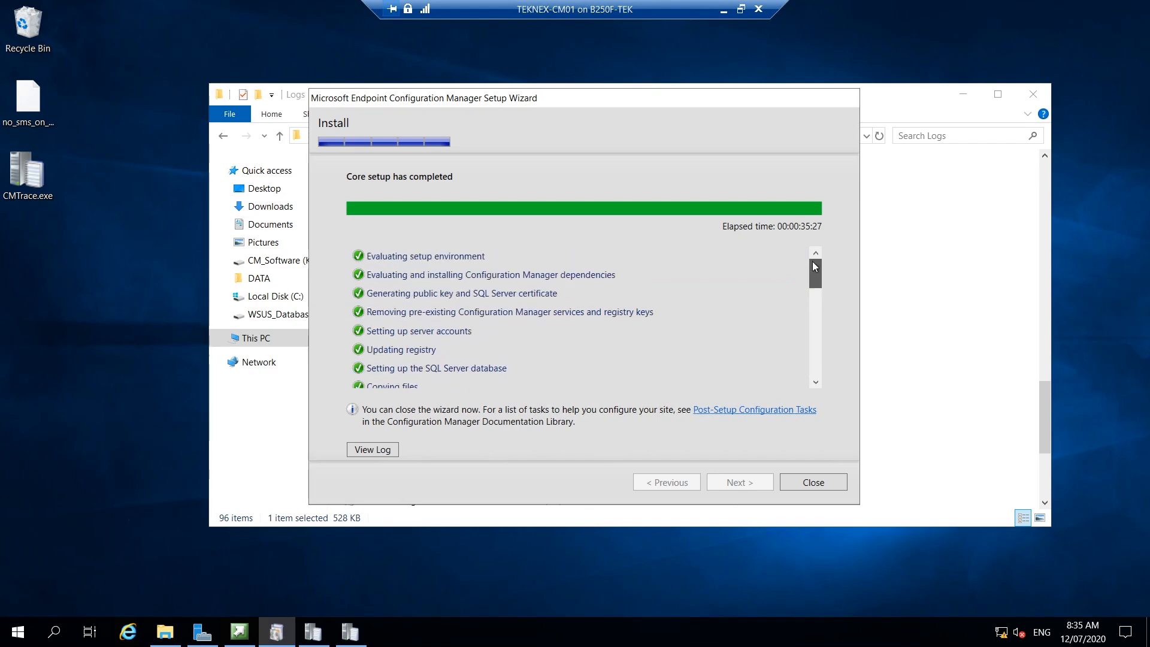
{"action": "left_click", "coordinate": [824, 483]}
{"action": "left_click", "coordinate": [812, 138]}
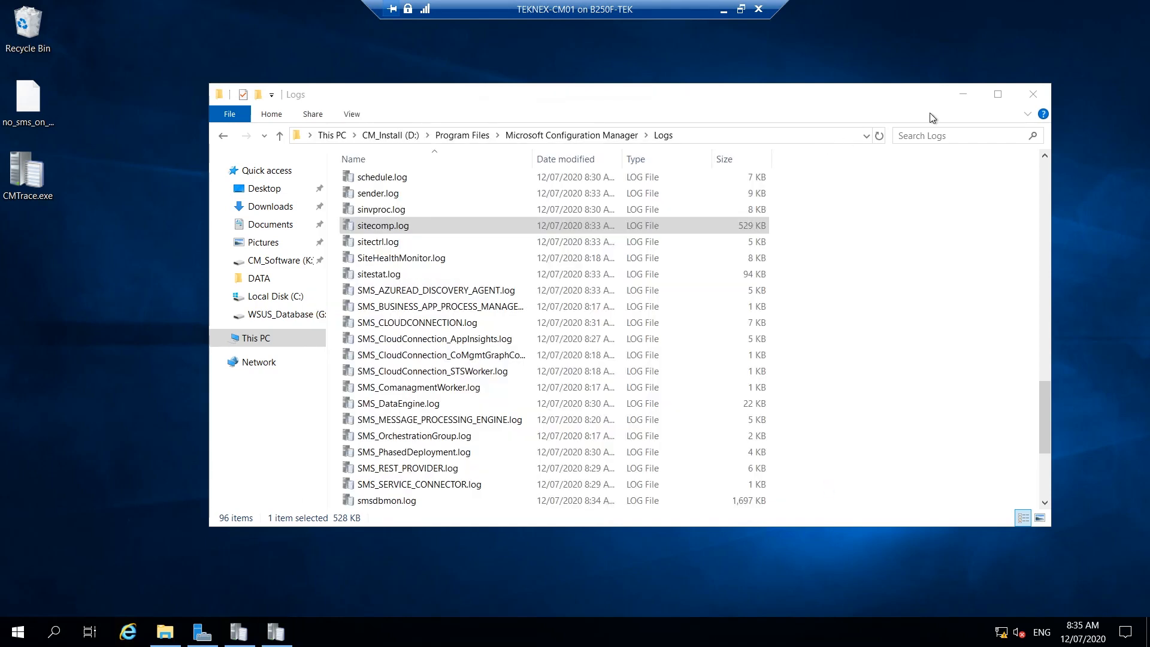
{"action": "left_click", "coordinate": [951, 99]}
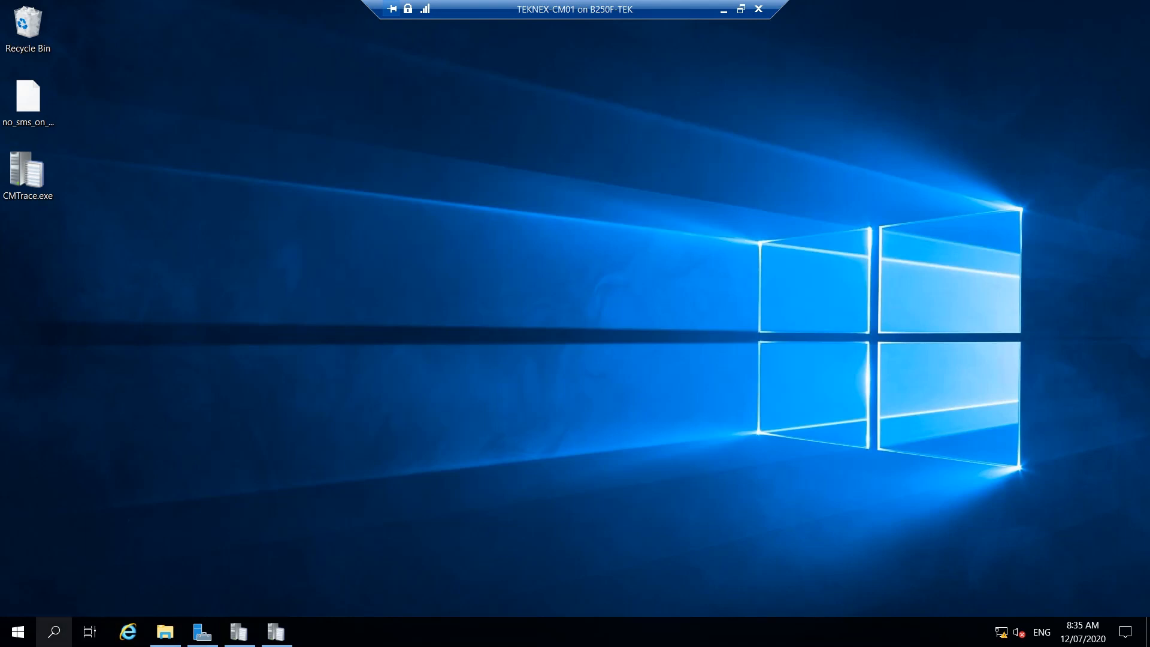
Launch the Configuration Manager Console and display Site Status under System Status in the Monitoring workspace.
{"action": "left_click", "coordinate": [18, 632]}
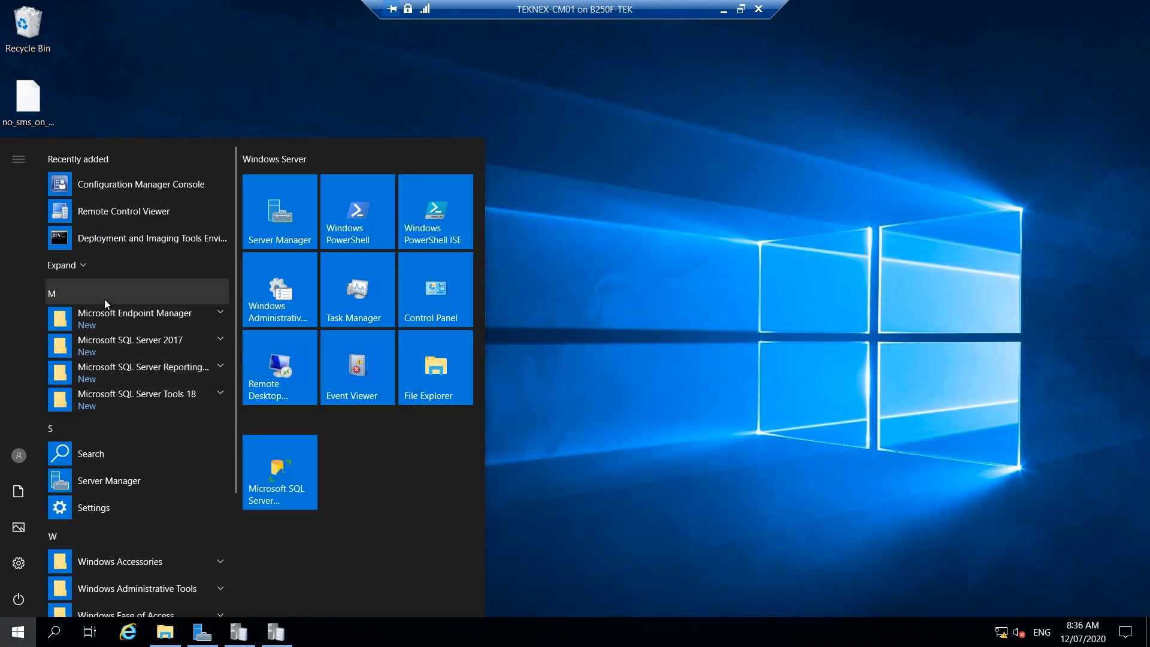
{"action": "left_click", "coordinate": [124, 183]}
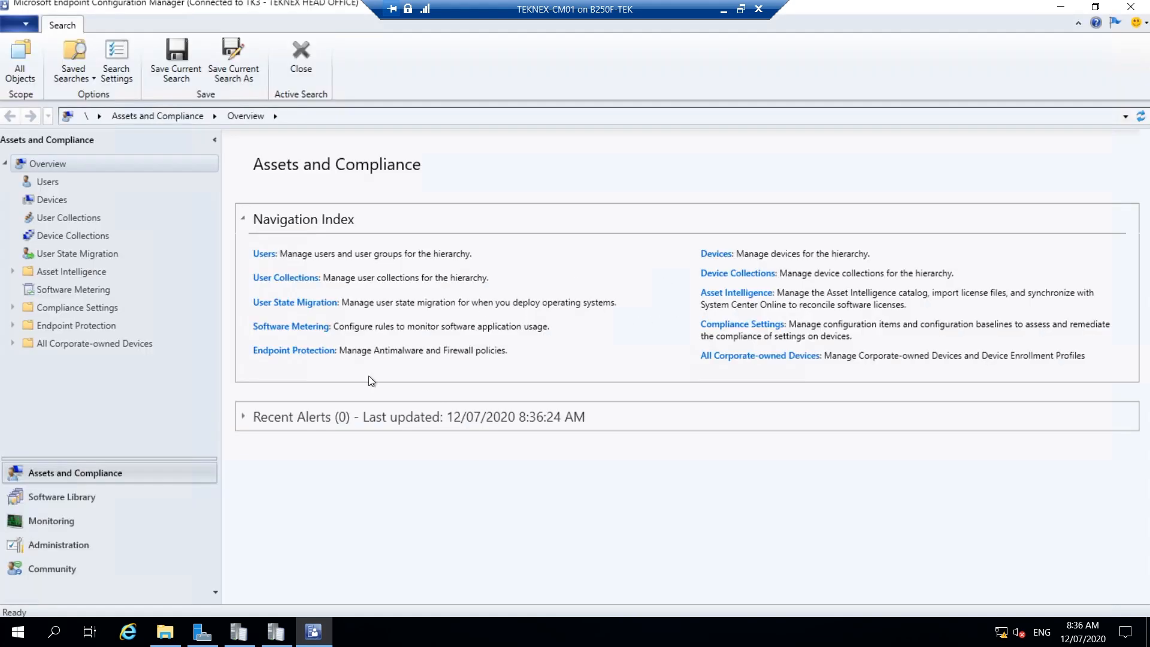
{"action": "left_click", "coordinate": [73, 521]}
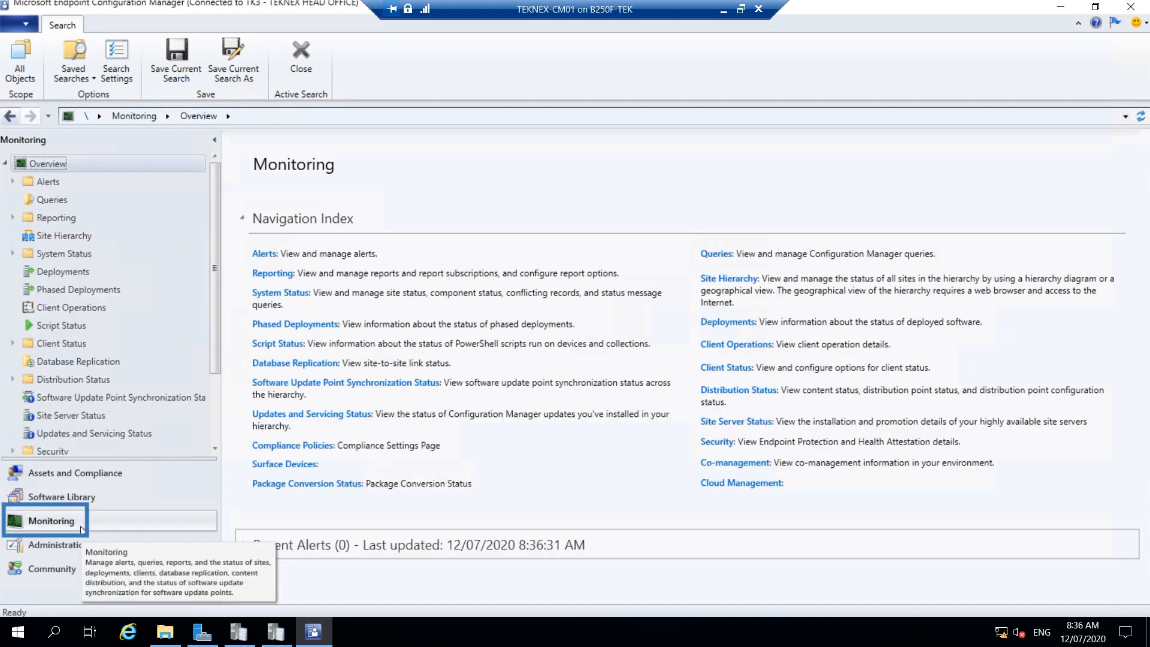
{"action": "left_click", "coordinate": [13, 254]}
{"action": "left_click", "coordinate": [62, 272]}
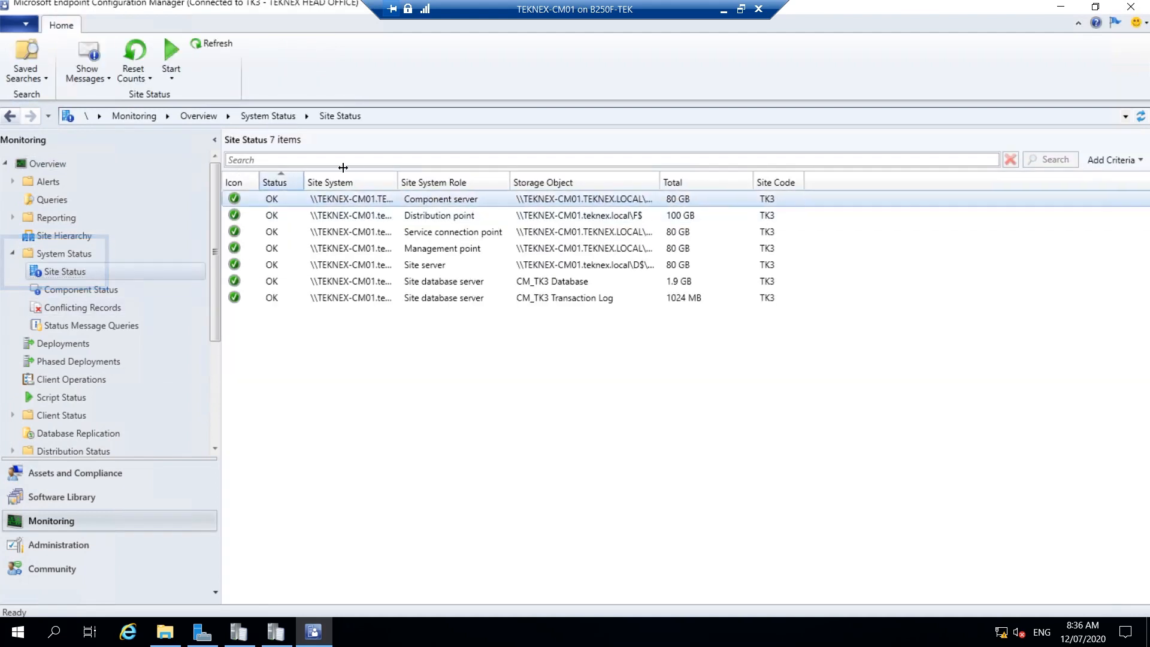
Widen the Site Status columns so the full storage object paths of the site system roles can be read.
{"action": "left_click_drag", "start_coordinate": [304, 179], "coordinate": [362, 178]}
{"action": "left_click_drag", "start_coordinate": [272, 180], "coordinate": [275, 180]}
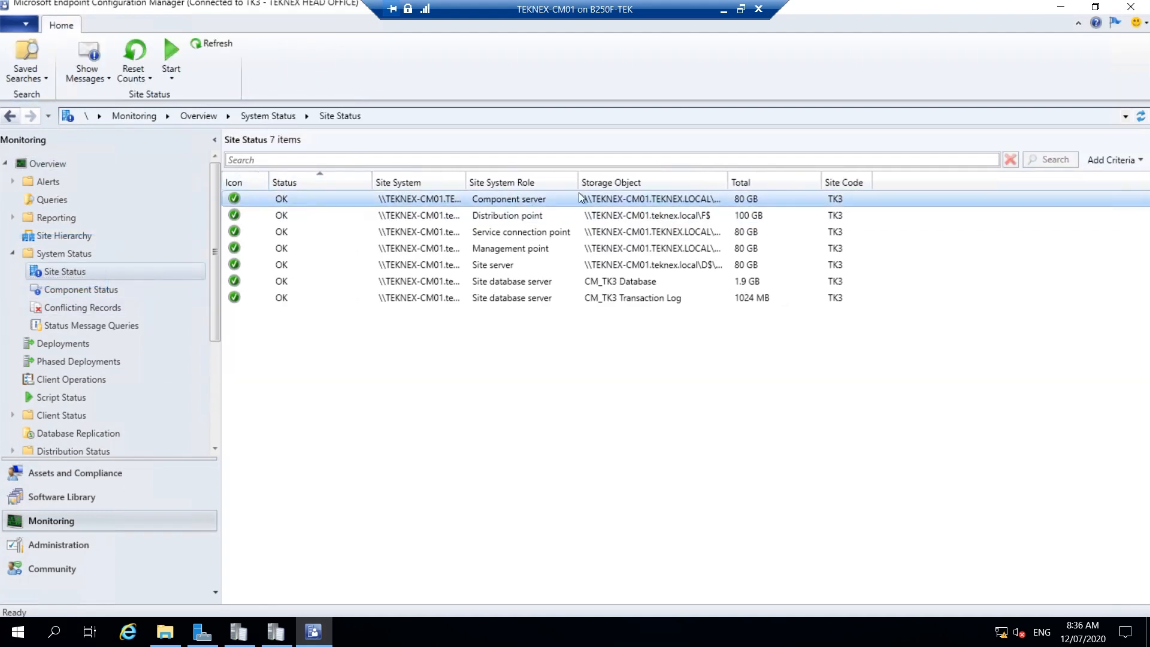
{"action": "left_click_drag", "start_coordinate": [732, 175], "coordinate": [792, 167]}
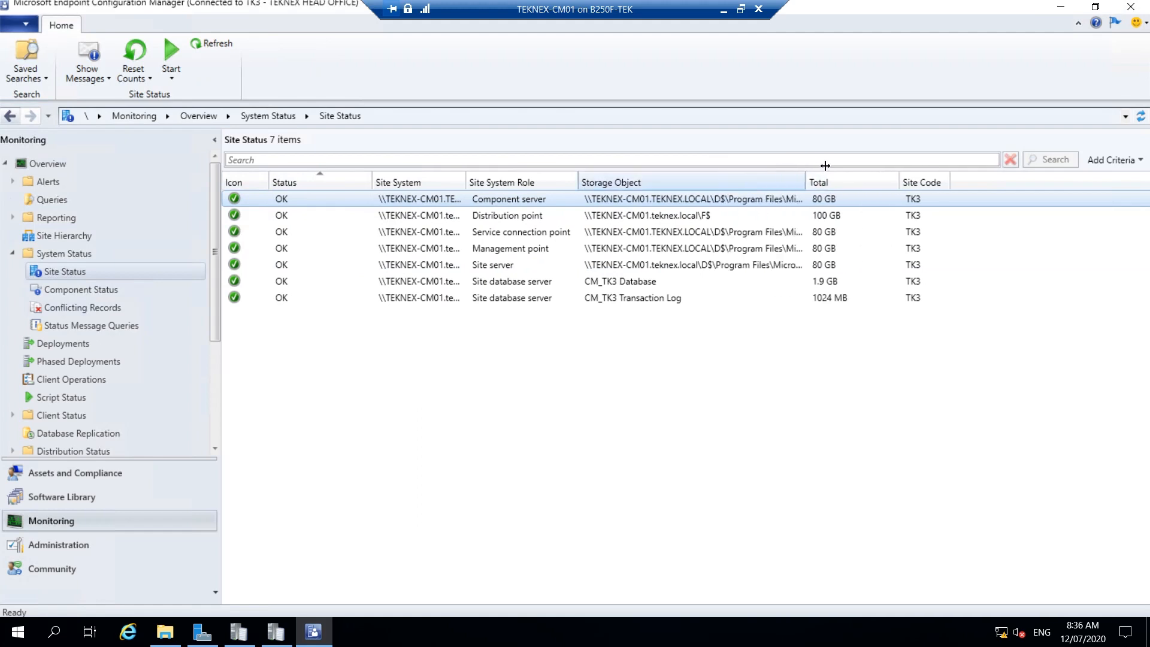
{"action": "left_click_drag", "start_coordinate": [870, 167], "coordinate": [937, 164]}
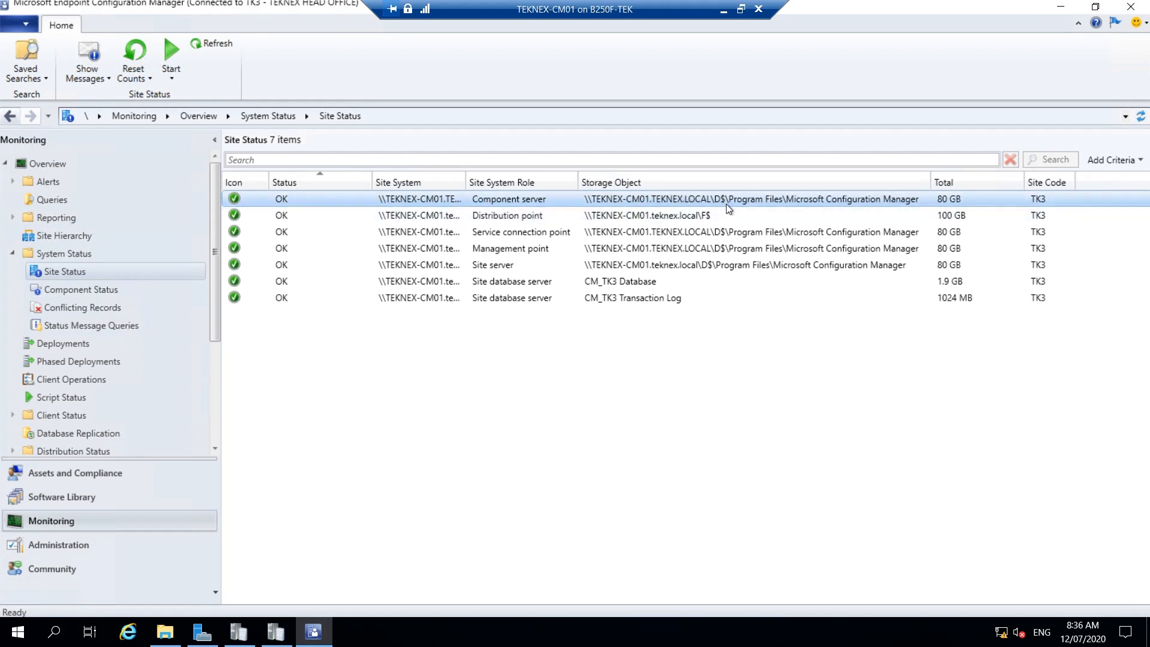
Check the distribution point's storage location against the folders on the Content_Library (F:) drive in File Explorer, then return to the console.
{"action": "left_click", "coordinate": [530, 221]}
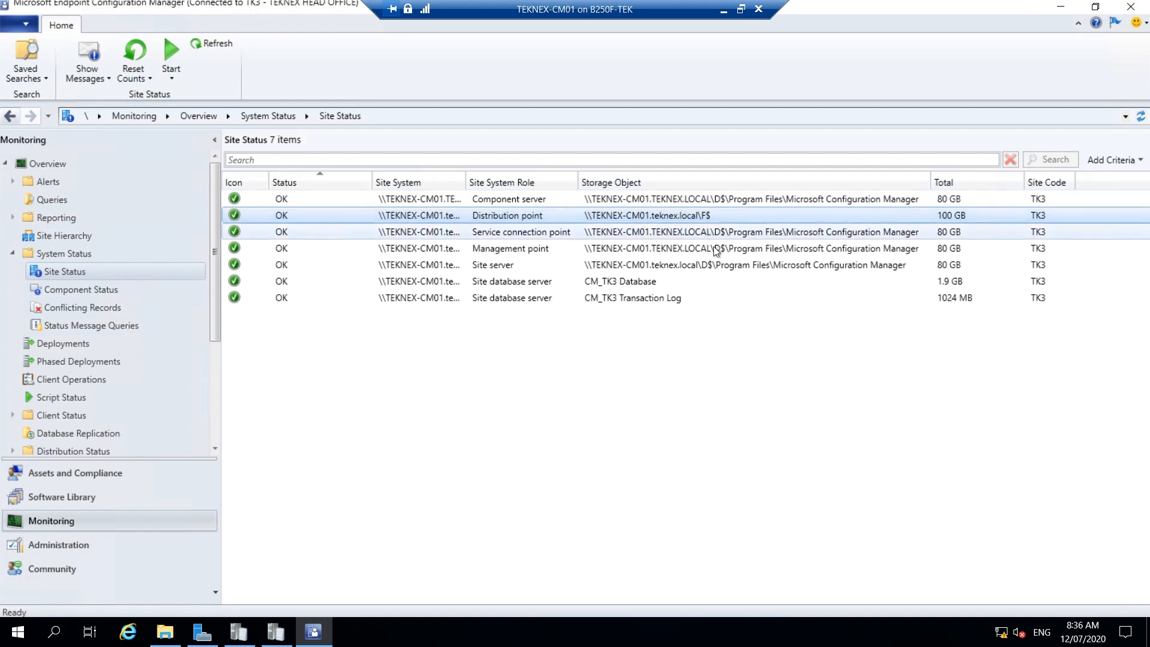
{"action": "left_click", "coordinate": [169, 638]}
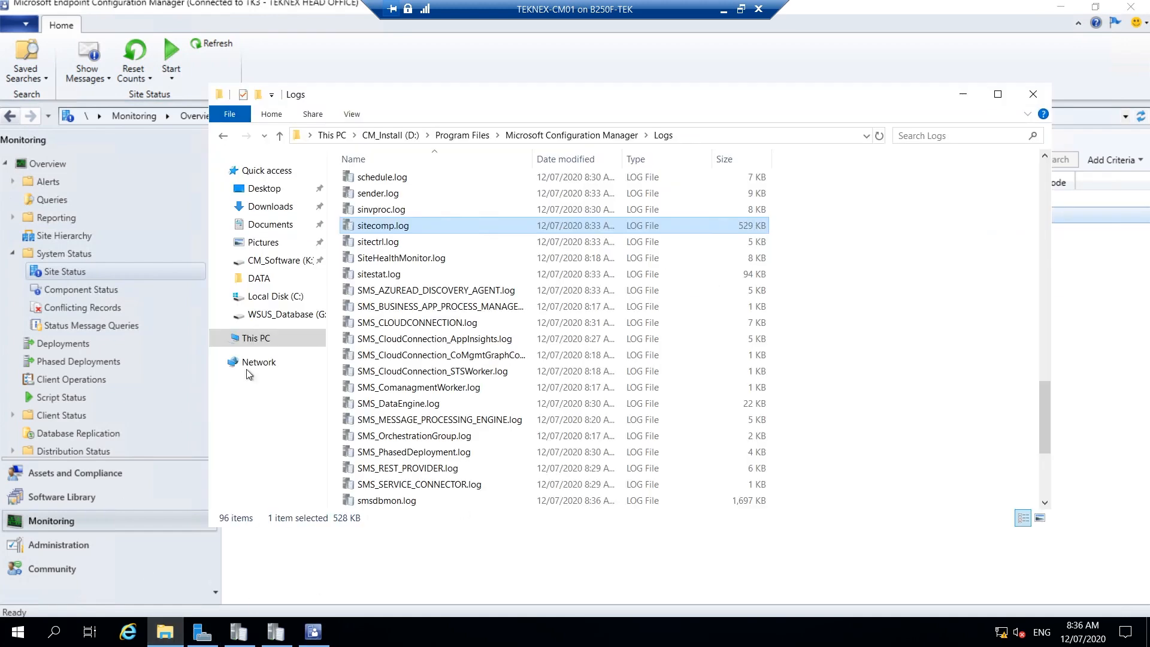
{"action": "left_click", "coordinate": [264, 339]}
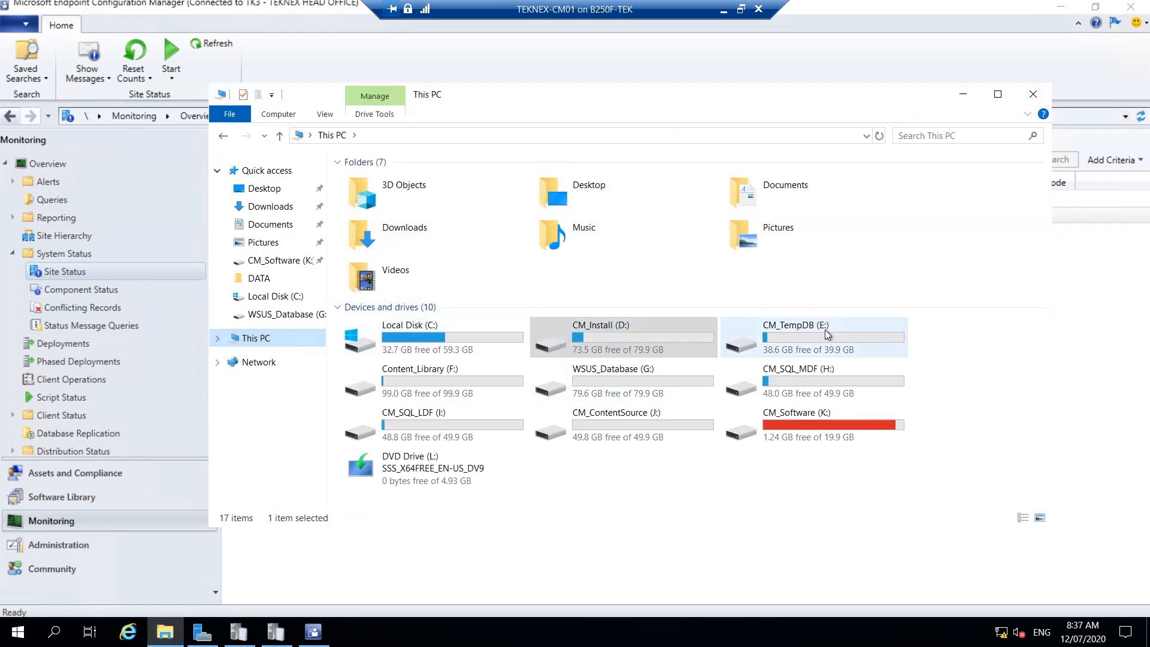
{"action": "left_click", "coordinate": [479, 375]}
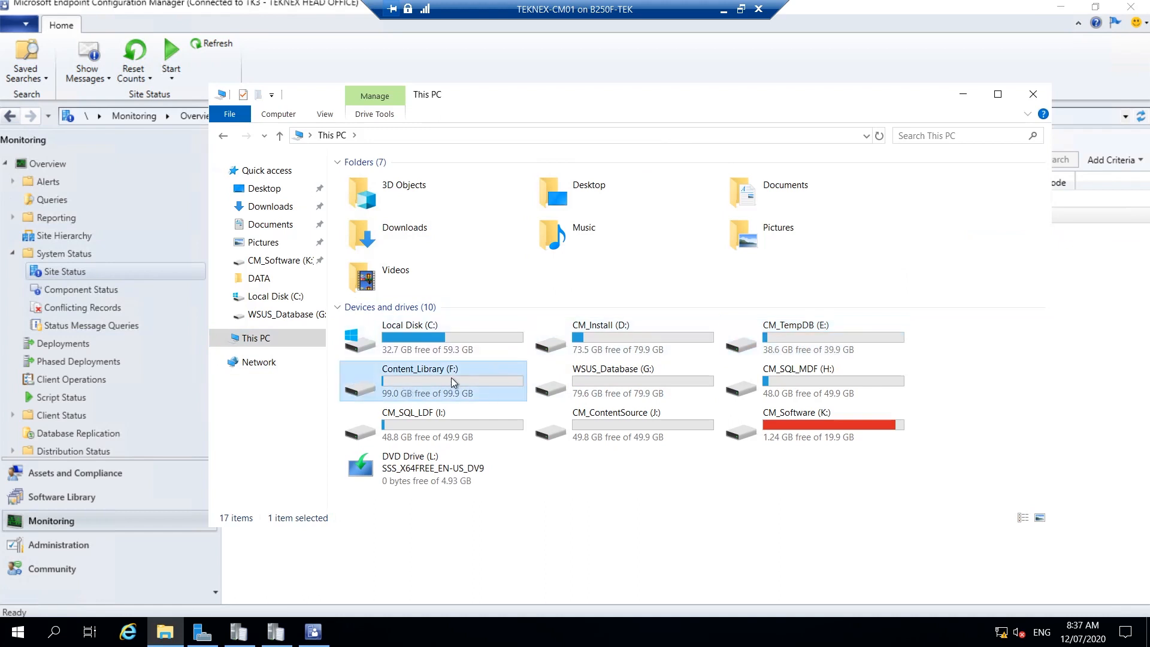
{"action": "double_click", "coordinate": [451, 377]}
{"action": "left_click_drag", "start_coordinate": [527, 281], "coordinate": [439, 180]}
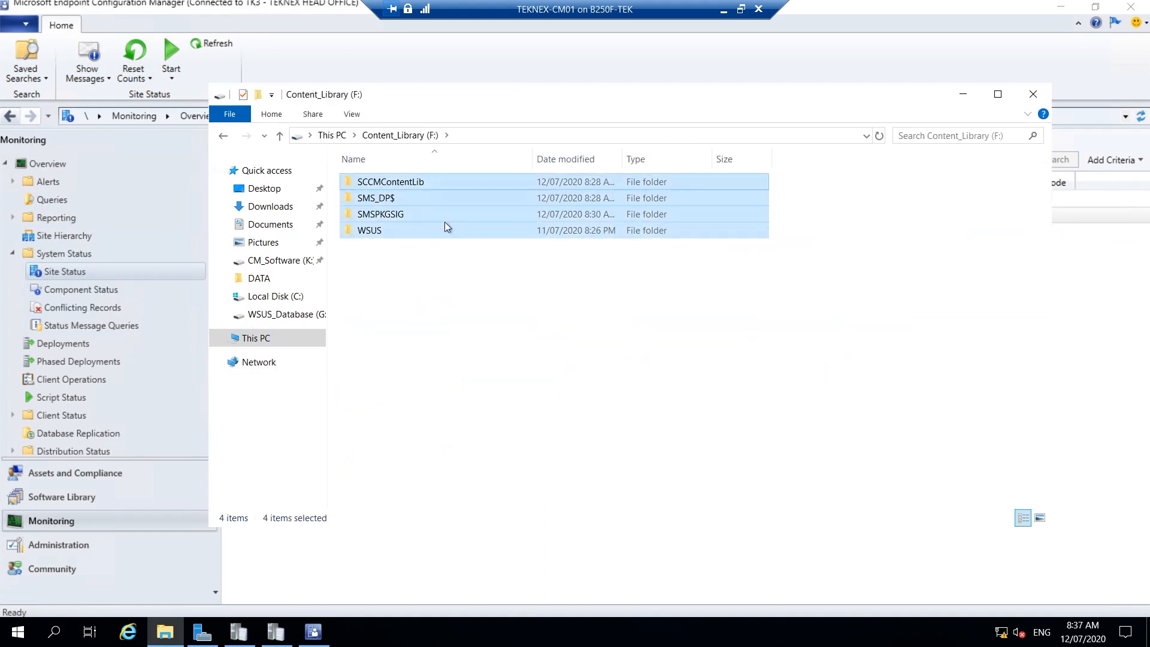
{"action": "left_click", "coordinate": [962, 95]}
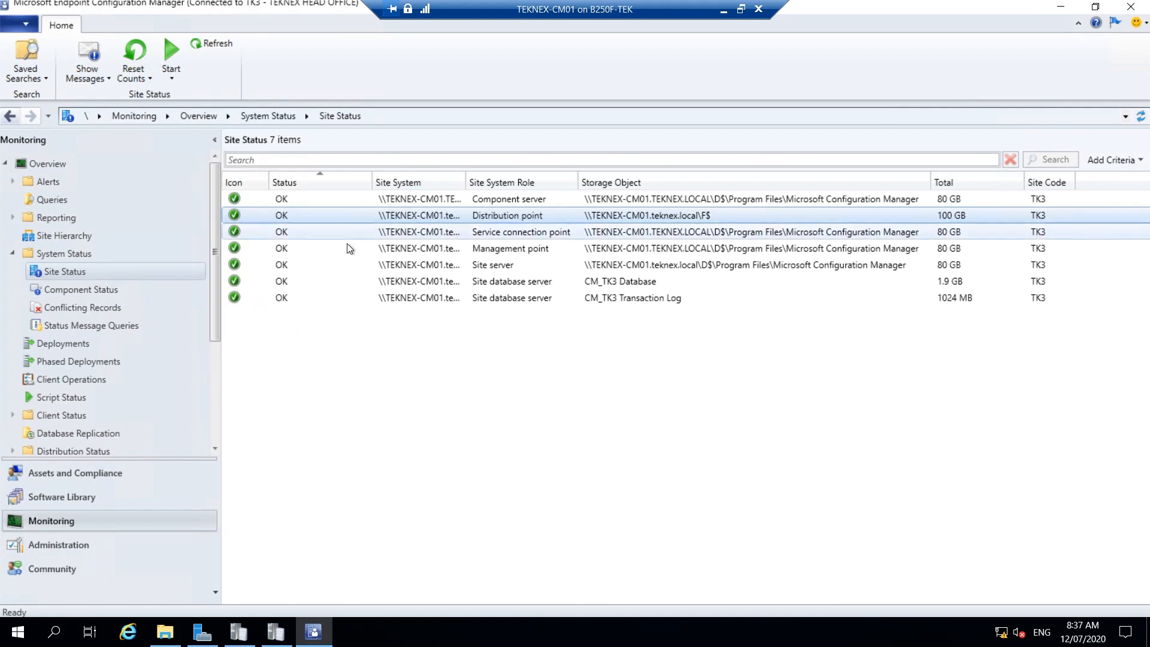
Examine the Site Status entries for the service connection point, the CM_TK3 database and its transaction log, adjusting the Site System Role column width.
{"action": "left_click", "coordinate": [516, 238]}
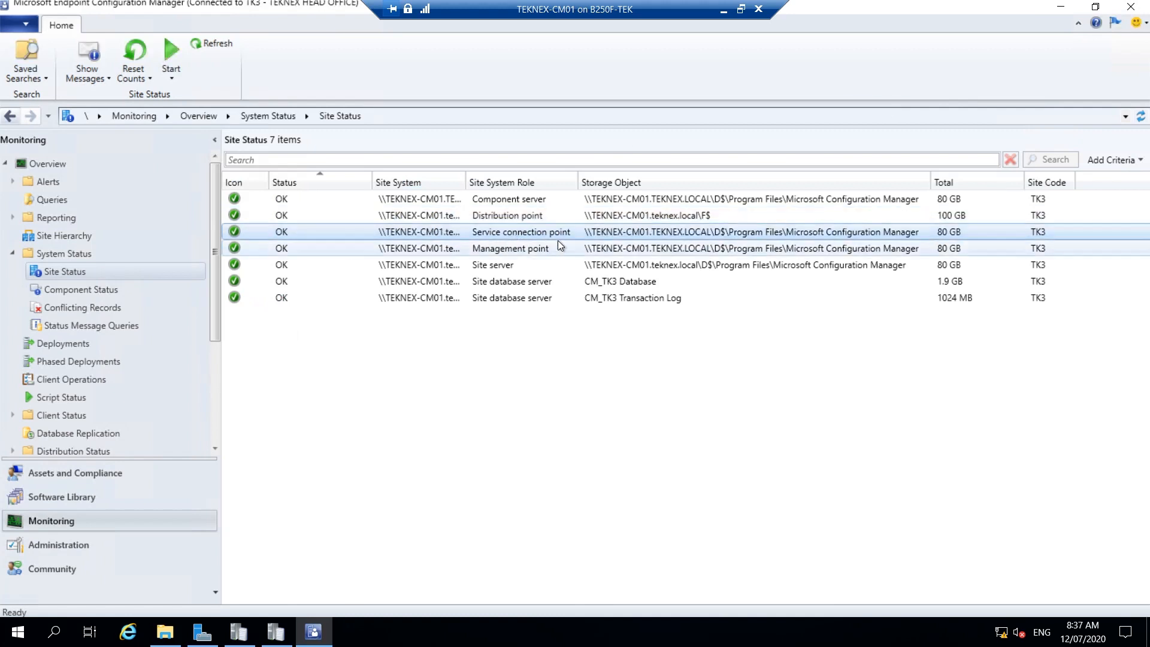
{"action": "left_click", "coordinate": [555, 281]}
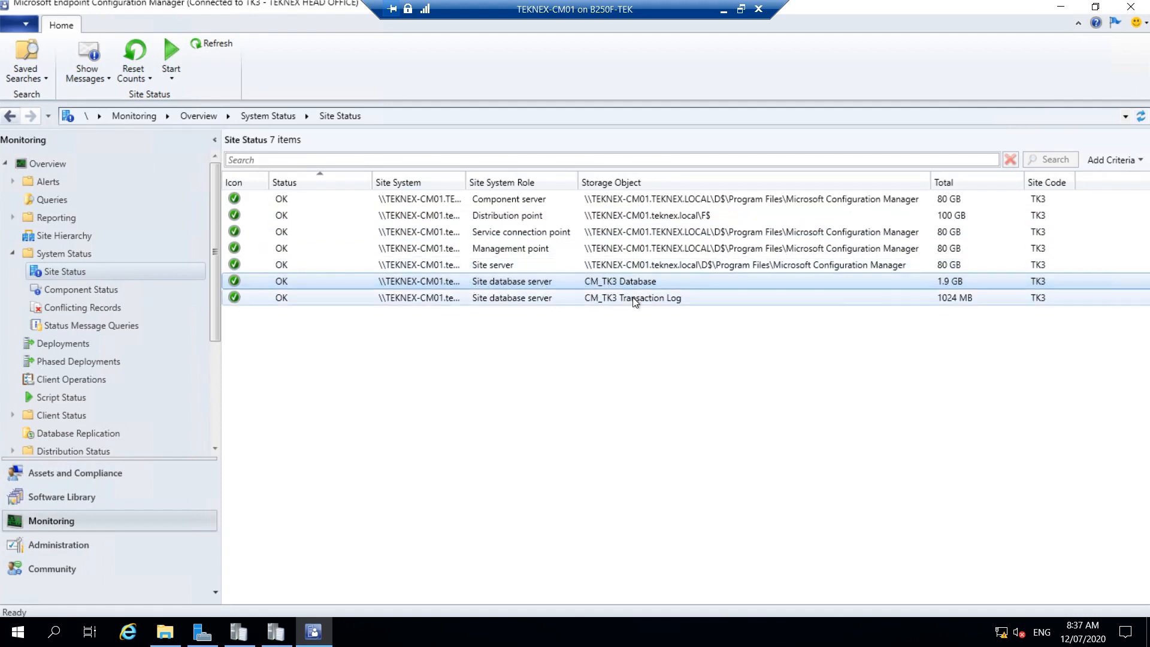
{"action": "left_click_drag", "start_coordinate": [580, 177], "coordinate": [659, 178]}
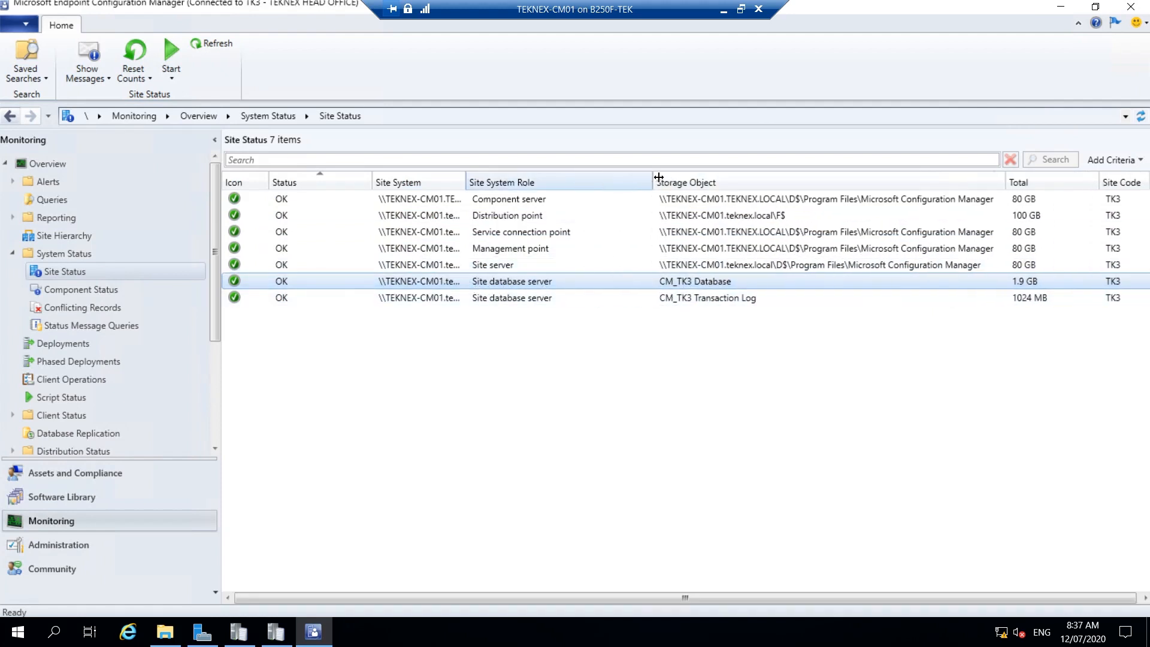
{"action": "left_click", "coordinate": [695, 288]}
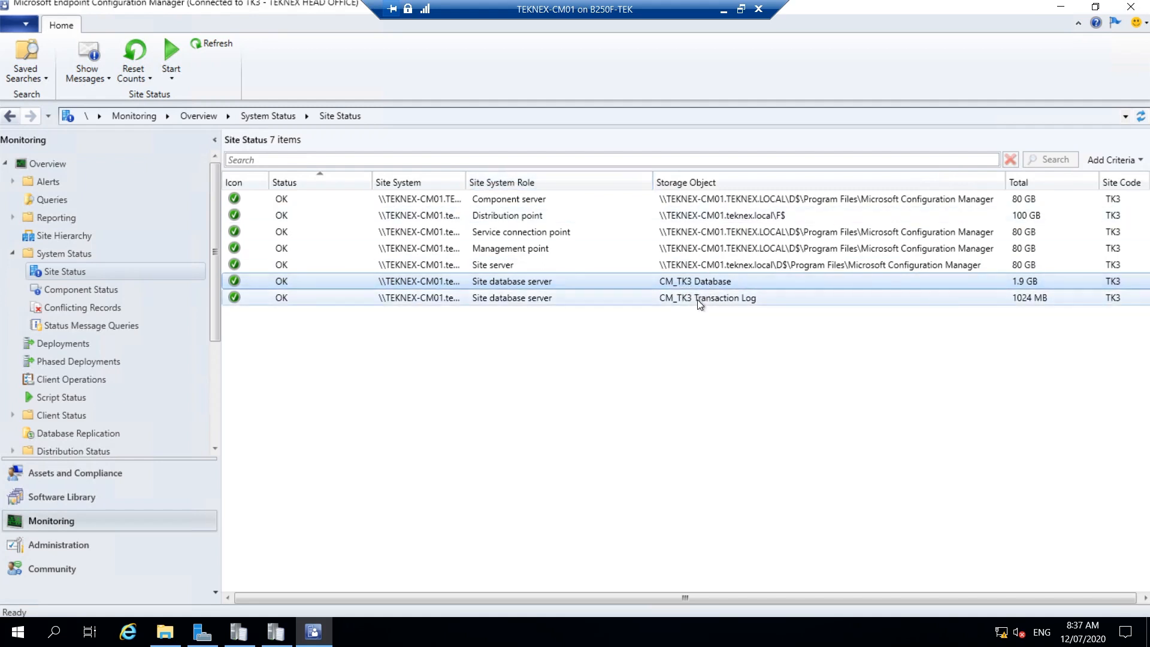
{"action": "left_click", "coordinate": [697, 299]}
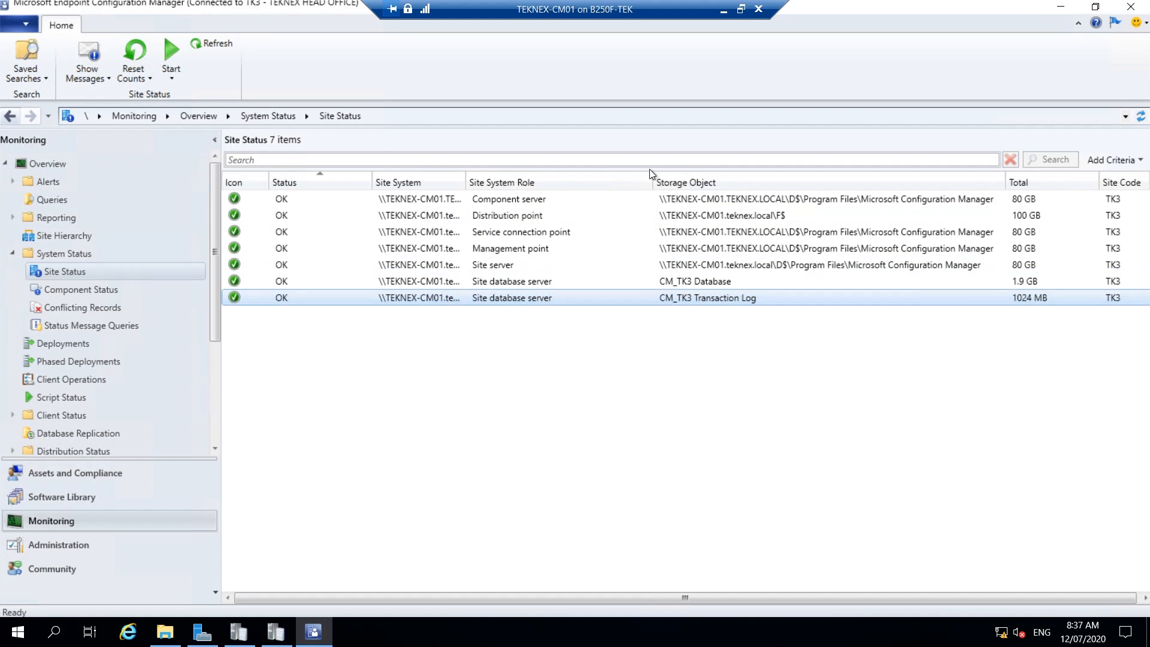
{"action": "left_click_drag", "start_coordinate": [650, 172], "coordinate": [626, 173]}
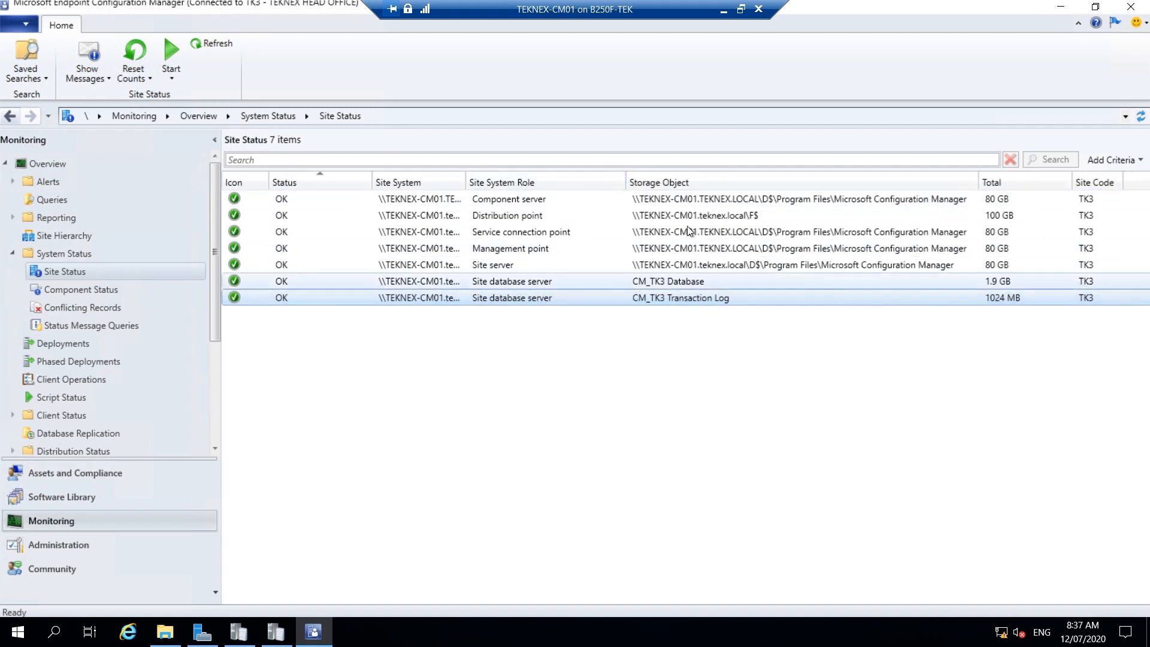
Display Component Status and look through the component list, widening the Icon column and examining the distribution manager warning entry.
{"action": "left_click", "coordinate": [91, 289]}
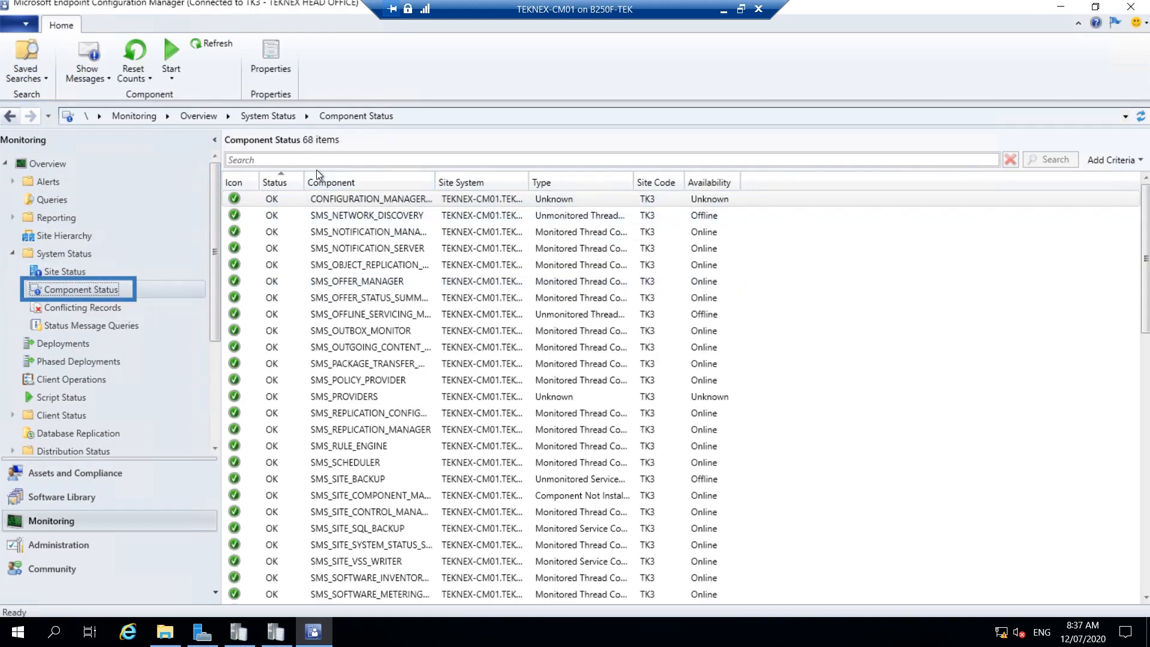
{"action": "scroll", "coordinate": [392, 315], "scroll_direction": "down", "scroll_amount": 13}
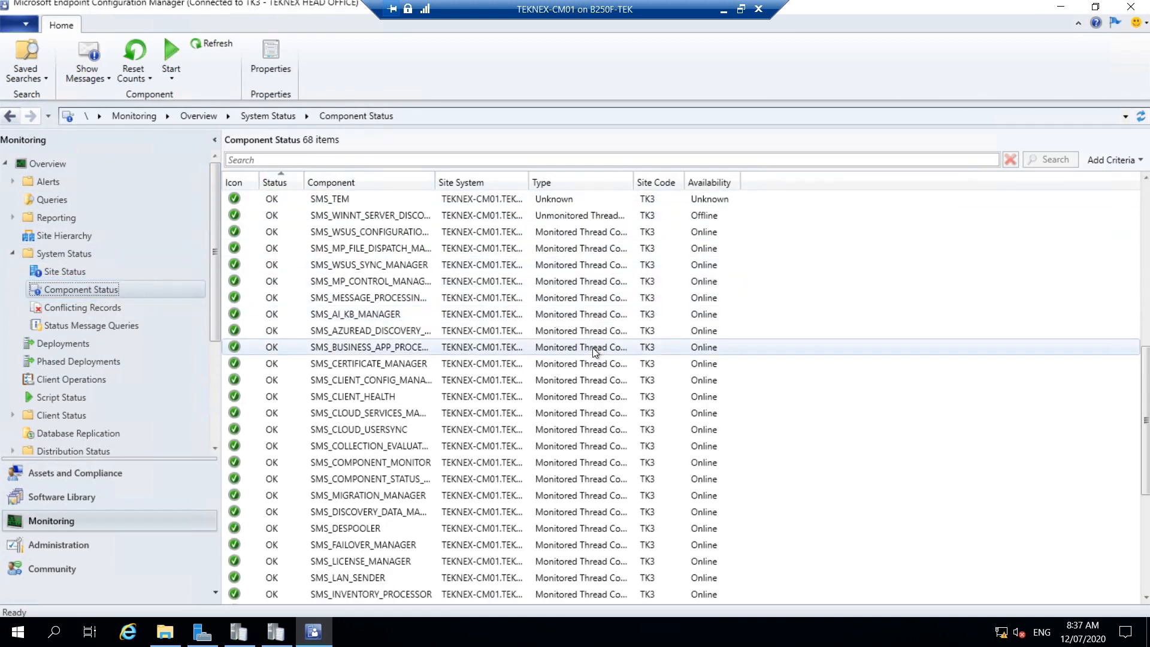
{"action": "scroll", "coordinate": [589, 351], "scroll_direction": "down", "scroll_amount": 1}
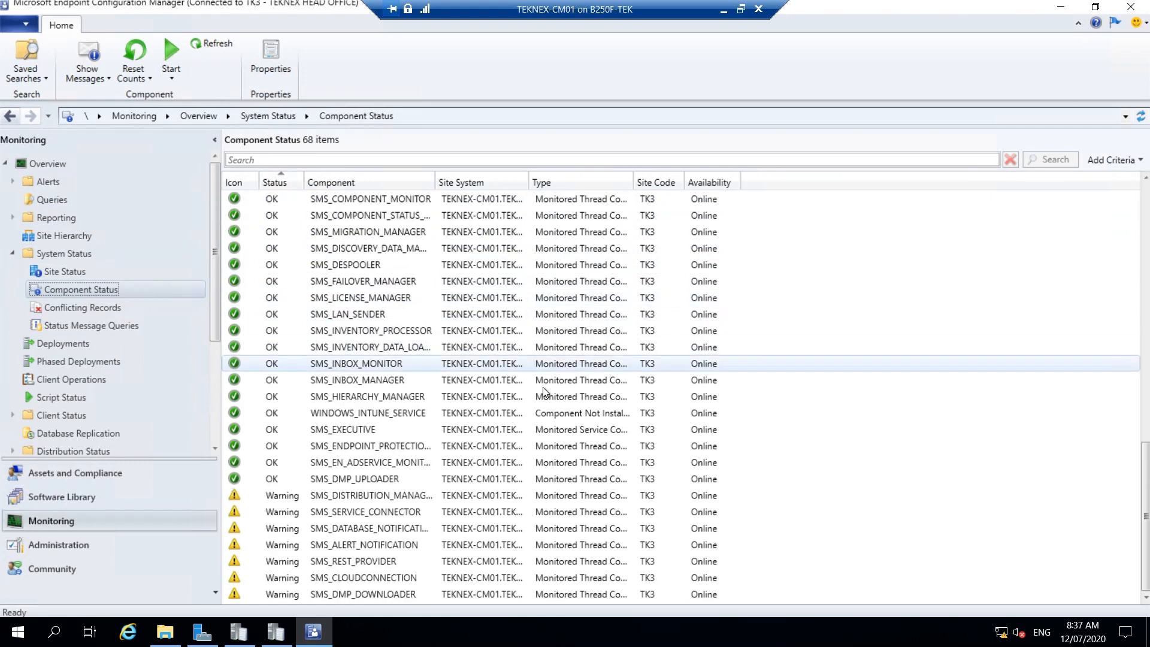
{"action": "left_click", "coordinate": [376, 496]}
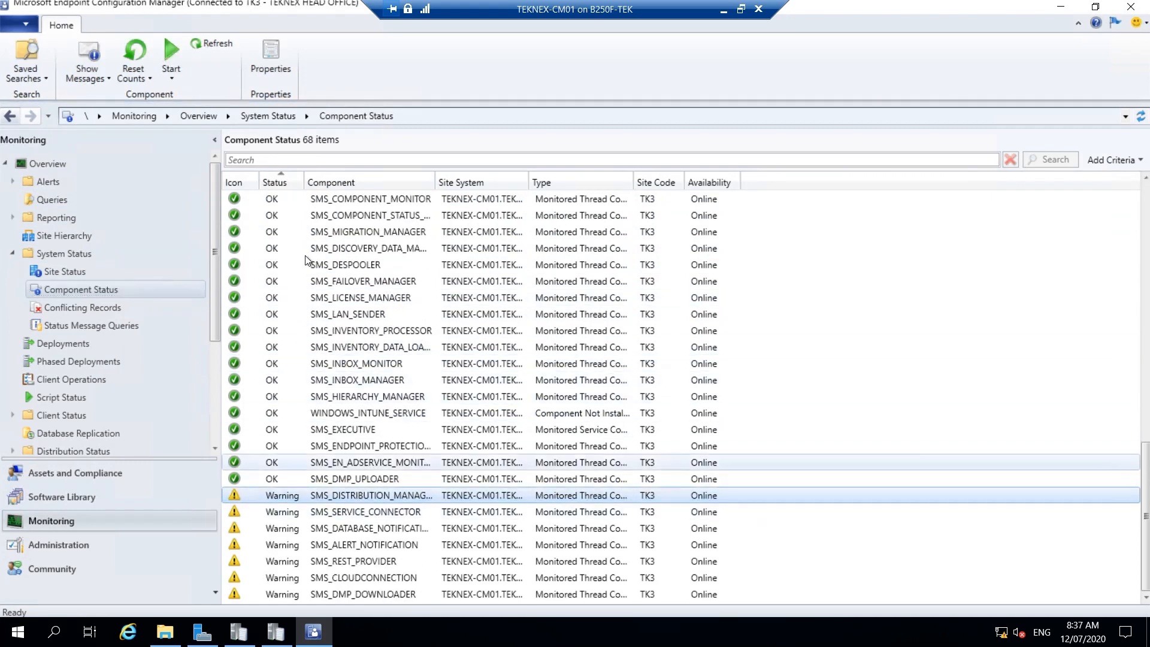
{"action": "left_click_drag", "start_coordinate": [260, 186], "coordinate": [279, 189]}
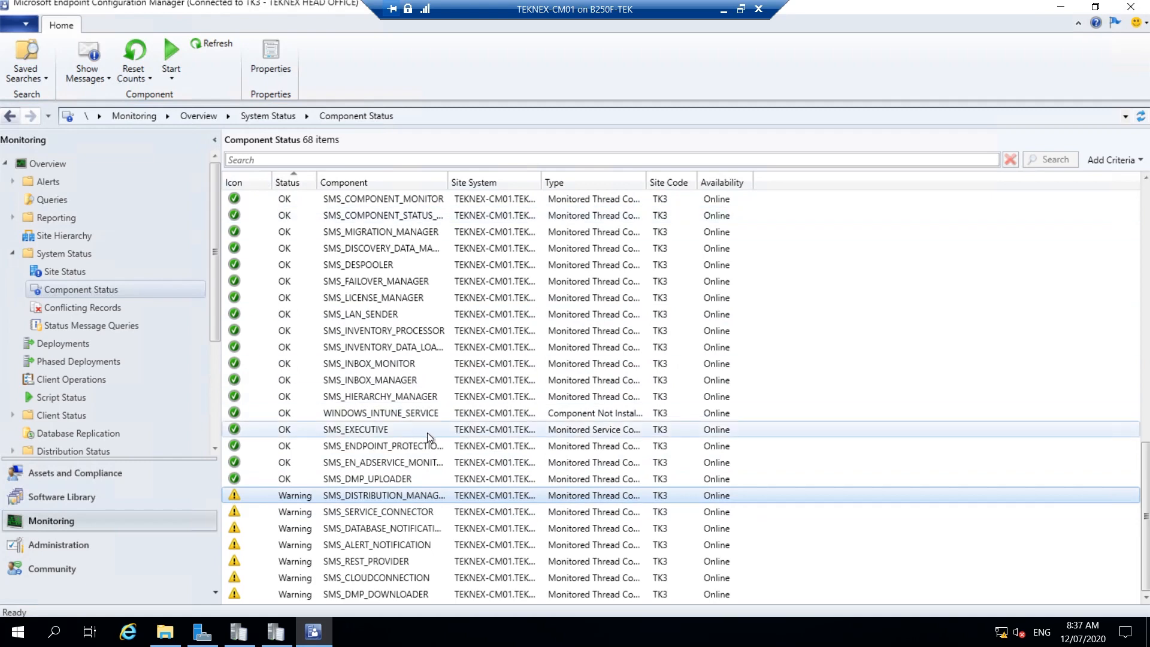
{"action": "scroll", "coordinate": [414, 318], "scroll_direction": "up", "scroll_amount": 15}
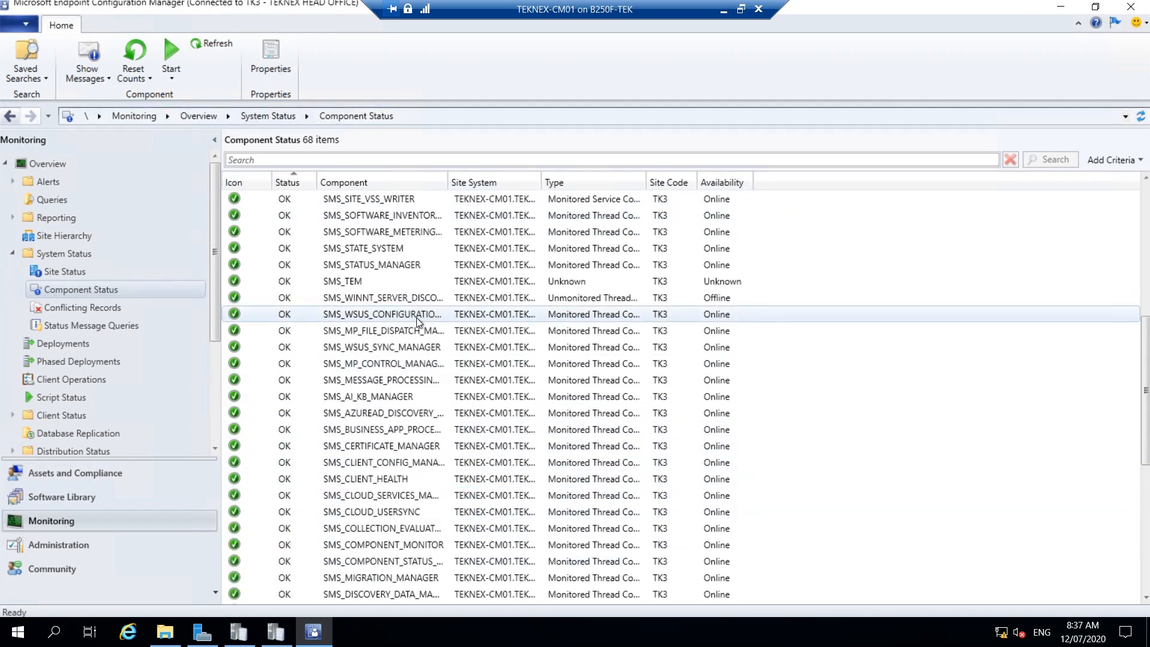